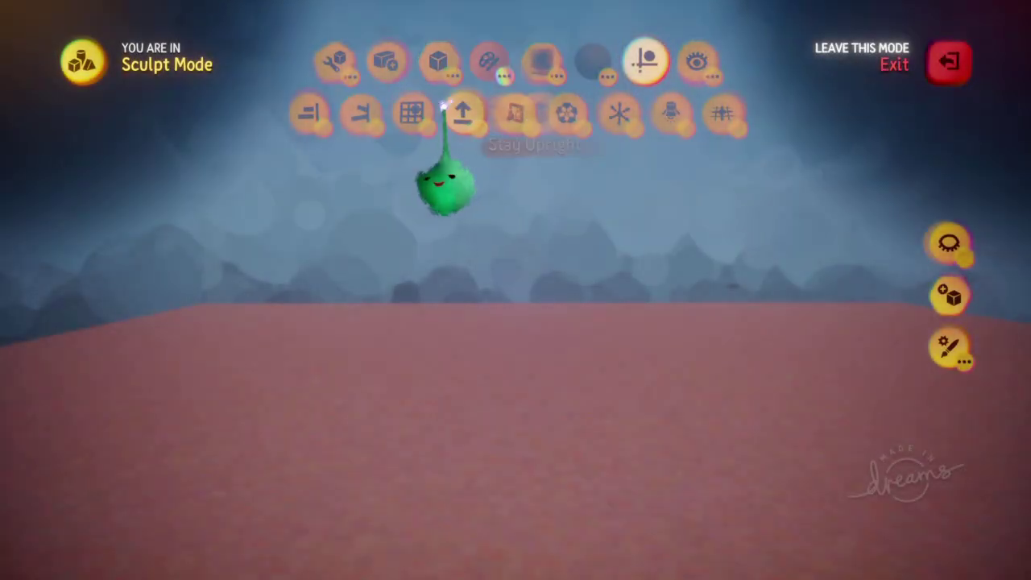
# - Turn on Grid Snap in Sculpt Mode, then leave Sculpt Mode
pyautogui.click(414, 110)
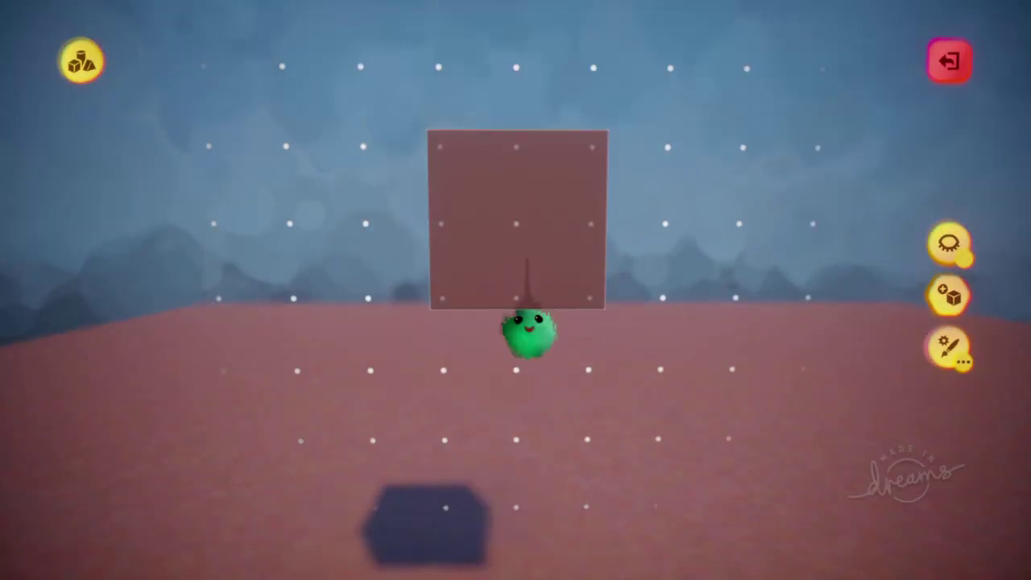
pyautogui.moveTo(587, 373); pyautogui.dragTo(586, 340, button='middle')
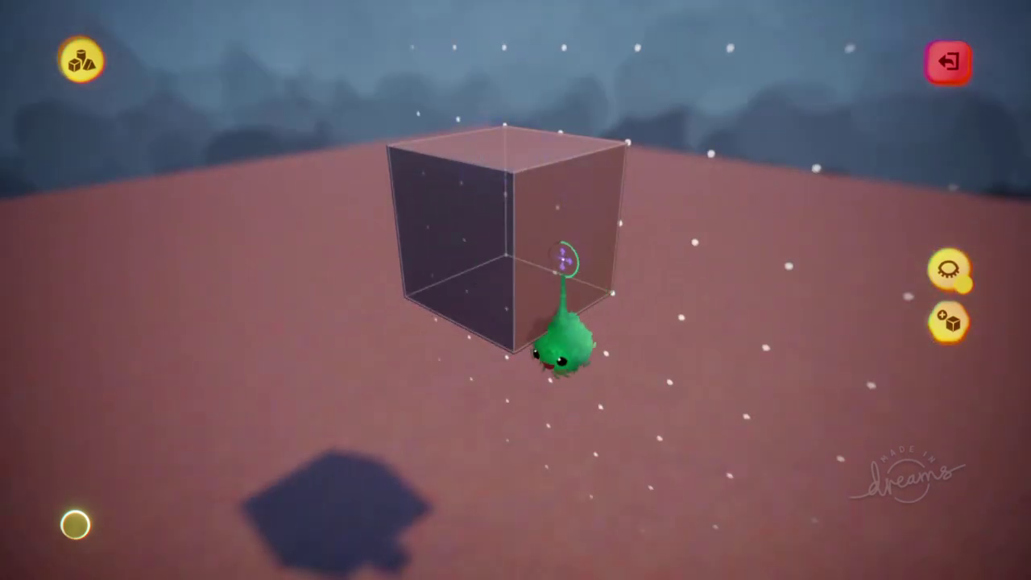
pyautogui.press('Escape')
pyautogui.moveTo(551, 312)
pyautogui.mouseDown(button='middle')
pyautogui.moveTo(524, 295)
pyautogui.moveTo(548, 287)
pyautogui.moveTo(529, 265)
pyautogui.moveTo(563, 305)
pyautogui.mouseUp(button='middle')
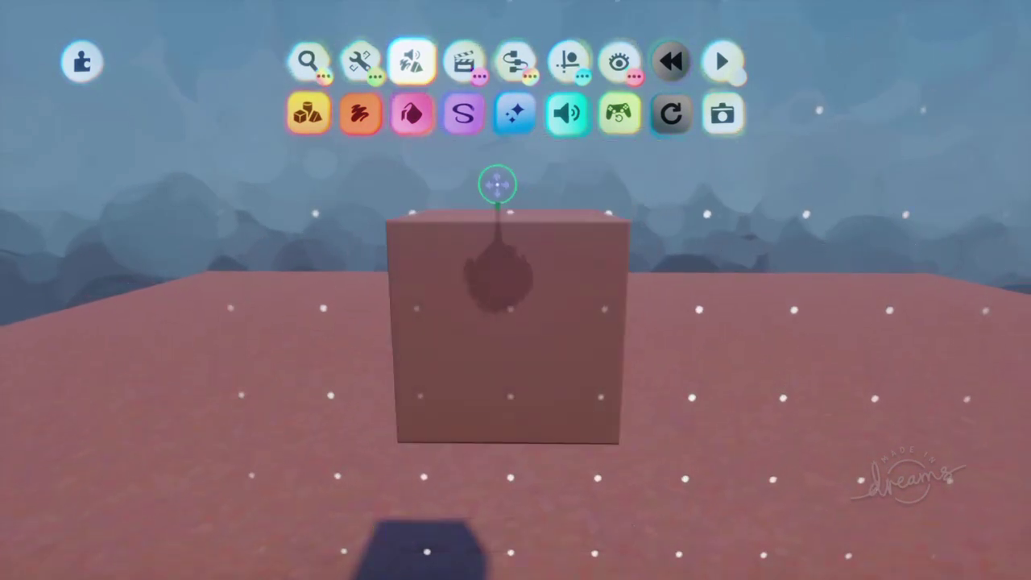
# - Place a Microchip from Logic & Processing on the cube's front face
pyautogui.click(516, 62)
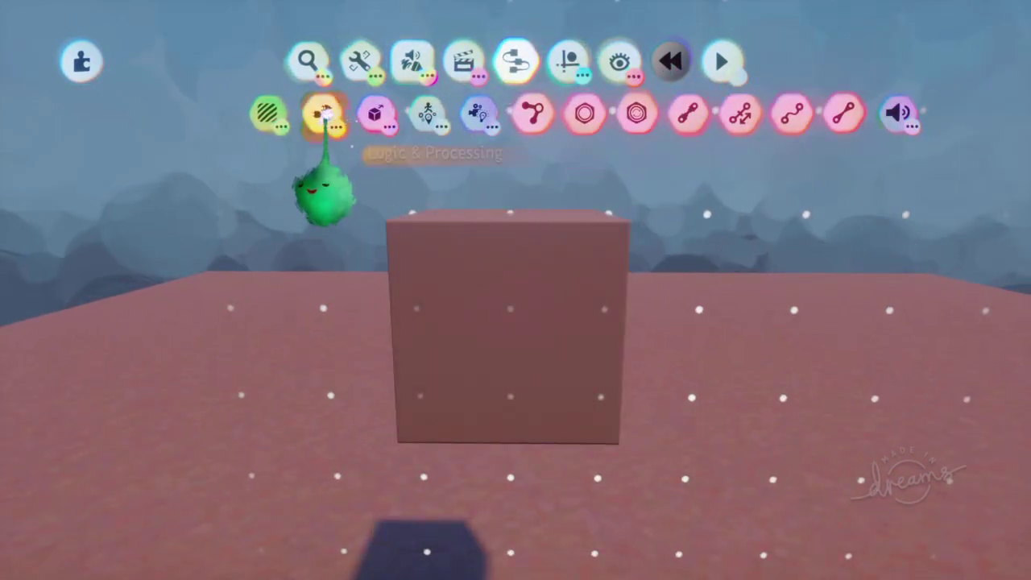
pyautogui.click(322, 113)
pyautogui.click(605, 113)
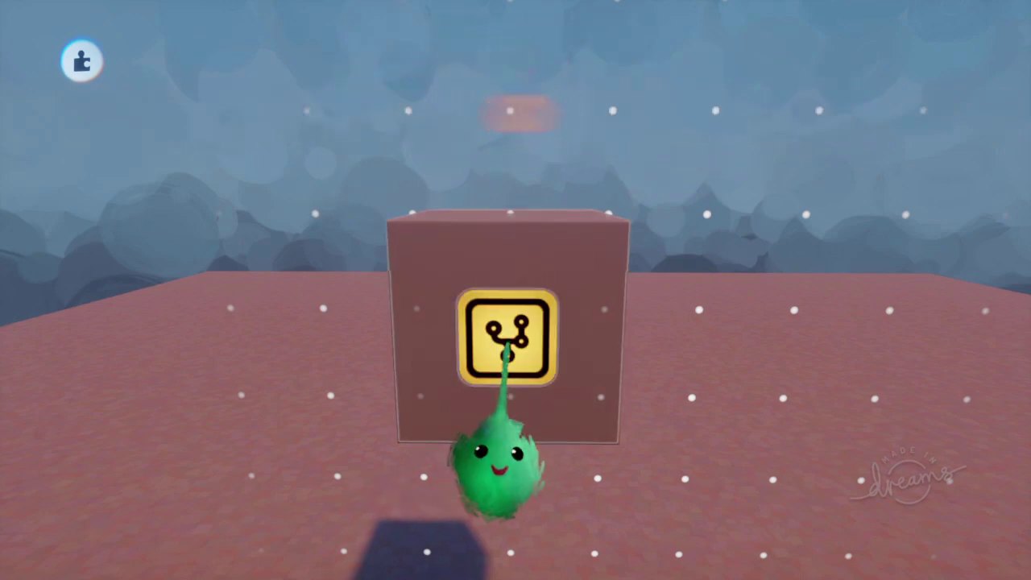
pyautogui.click(511, 333)
pyautogui.moveTo(510, 334)
pyautogui.mouseDown(button='middle')
pyautogui.moveTo(540, 391)
pyautogui.moveTo(554, 335)
pyautogui.moveTo(610, 271)
pyautogui.mouseUp(button='middle')
# - Check the cube's Physical Properties in its tweak menu, then close it
pyautogui.rightClick(610, 272)
pyautogui.click(475, 93)
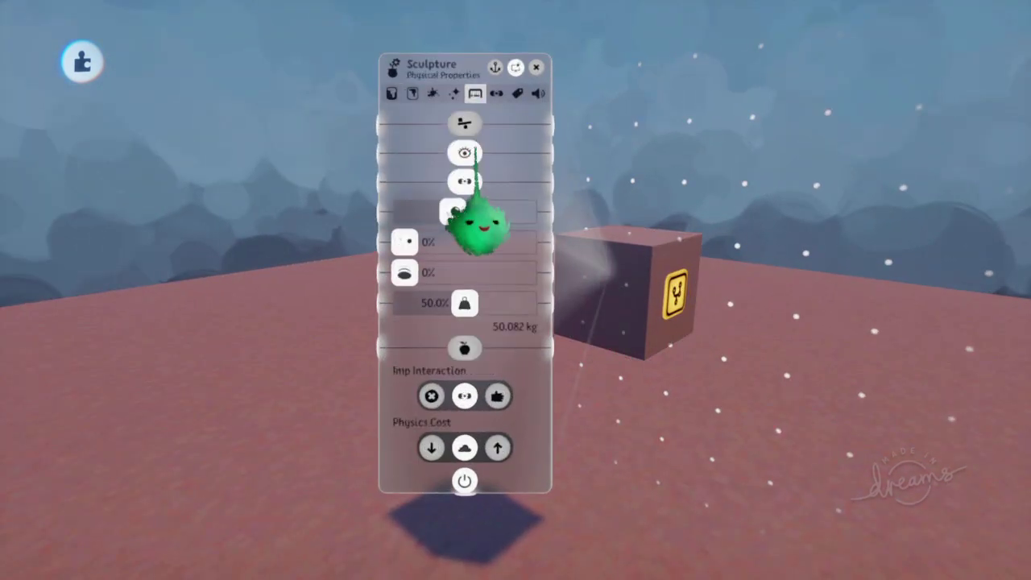
pyautogui.press('Escape')
pyautogui.moveTo(480, 395)
pyautogui.mouseDown(button='middle')
pyautogui.moveTo(515, 437)
pyautogui.moveTo(534, 403)
pyautogui.moveTo(558, 407)
pyautogui.mouseUp(button='middle')
pyautogui.moveTo(569, 368); pyautogui.dragTo(520, 295, button='middle')
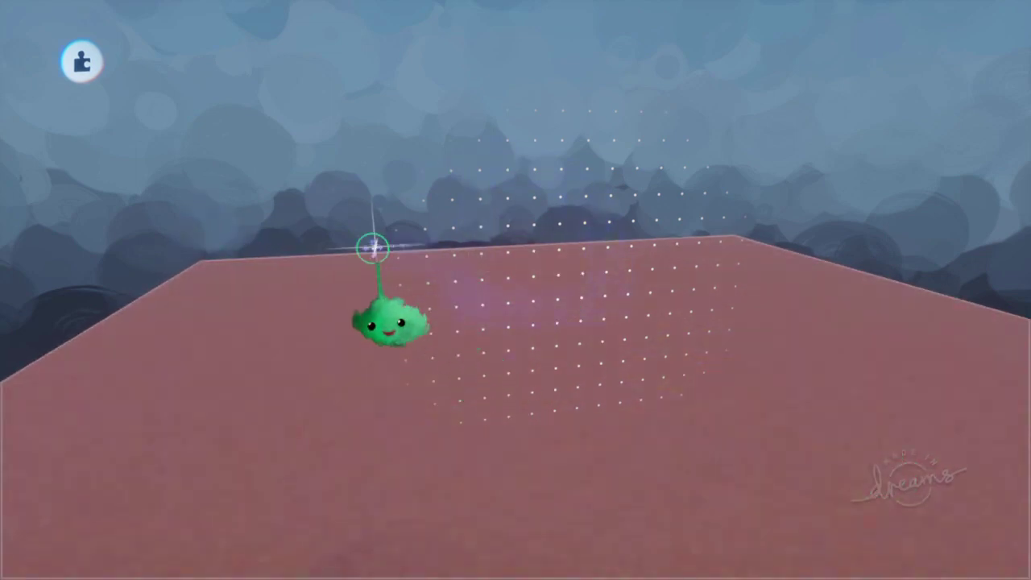
pyautogui.moveTo(571, 301); pyautogui.dragTo(497, 305, button='middle')
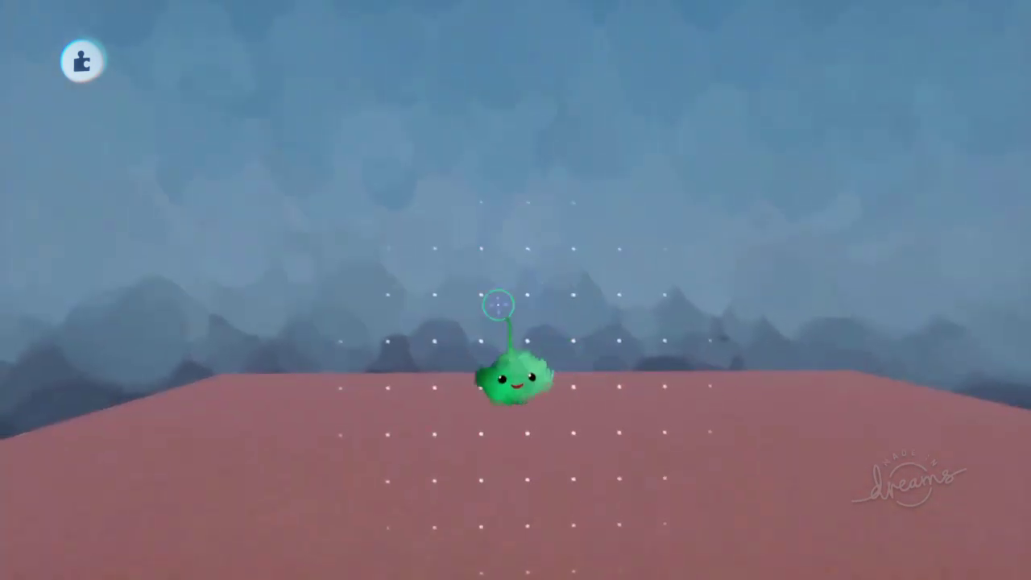
# - Use Show/Hide to reveal hidden items so the cube and microchip reappear
pyautogui.press('Tab')
pyautogui.click(619, 63)
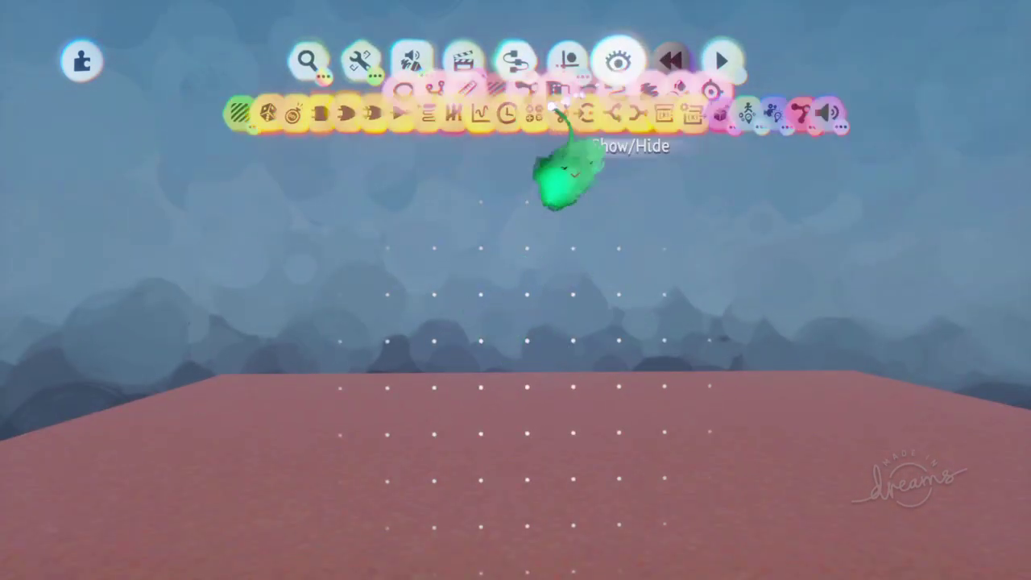
pyautogui.click(299, 113)
pyautogui.moveTo(529, 349); pyautogui.dragTo(560, 361, button='middle')
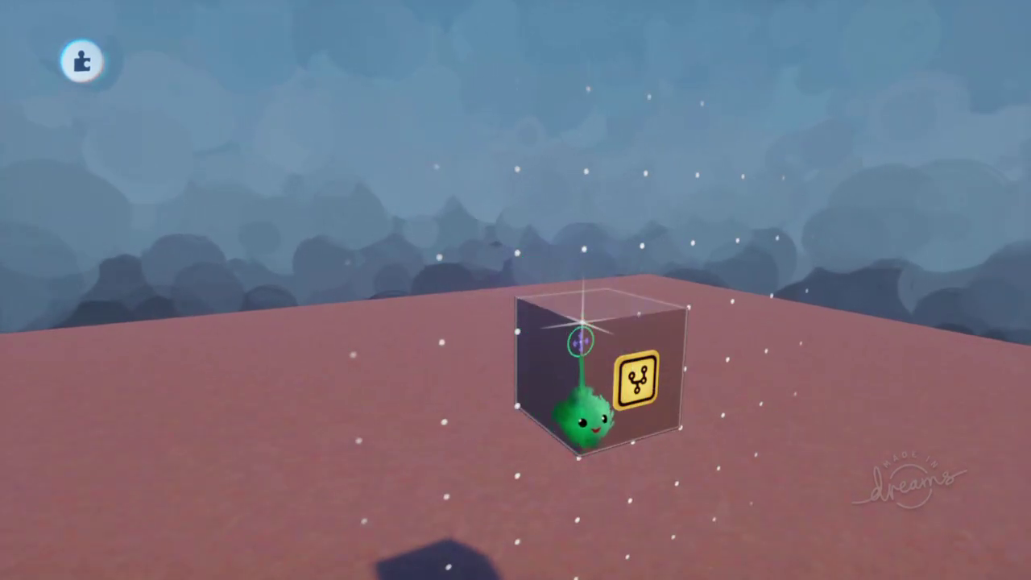
# - Enter Sculpt Mode and turn on Grid Snap from the Guides
pyautogui.scroll(-3, 582, 348)
pyautogui.press('Escape')
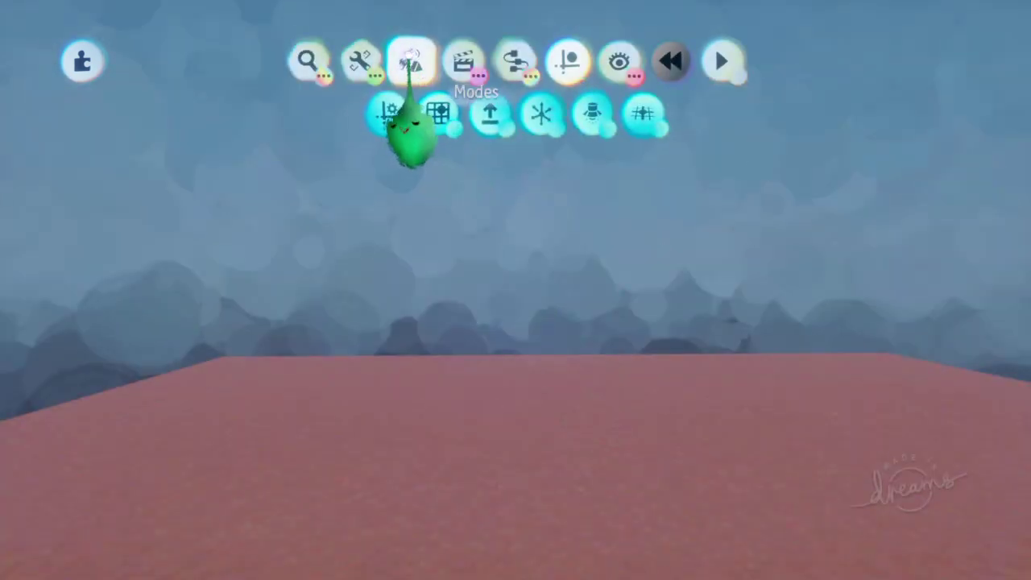
pyautogui.click(309, 121)
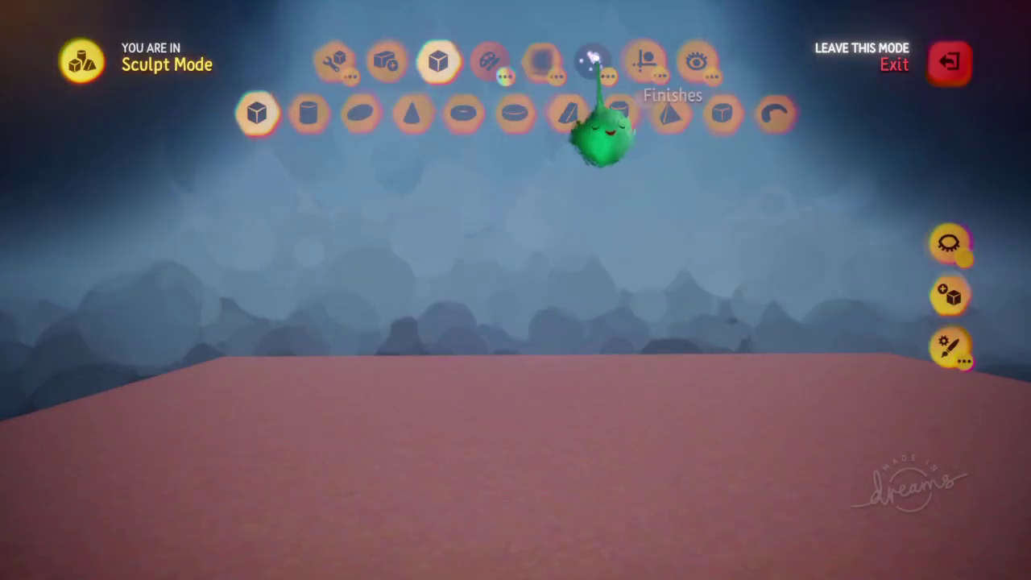
pyautogui.click(627, 77)
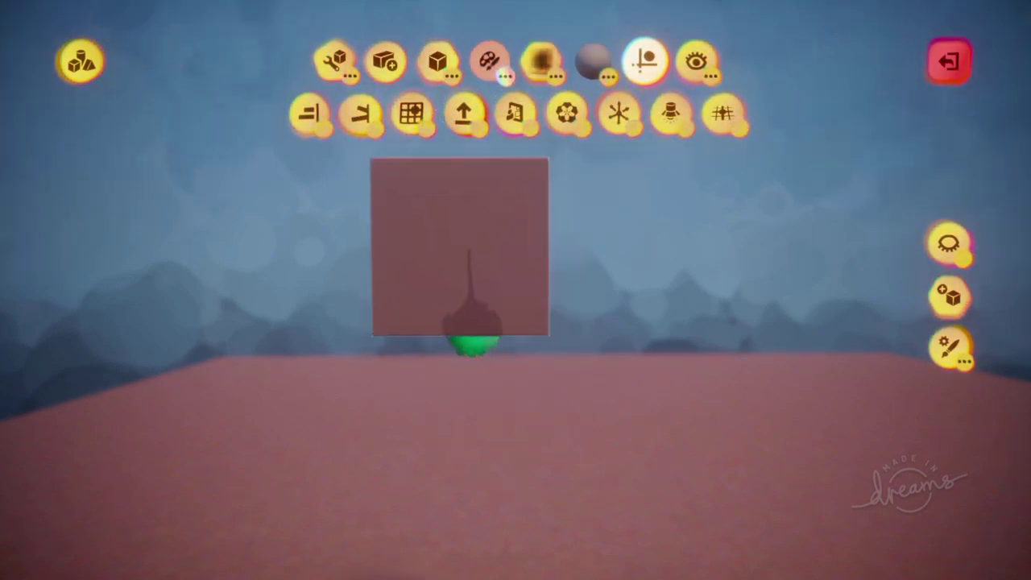
pyautogui.click(413, 113)
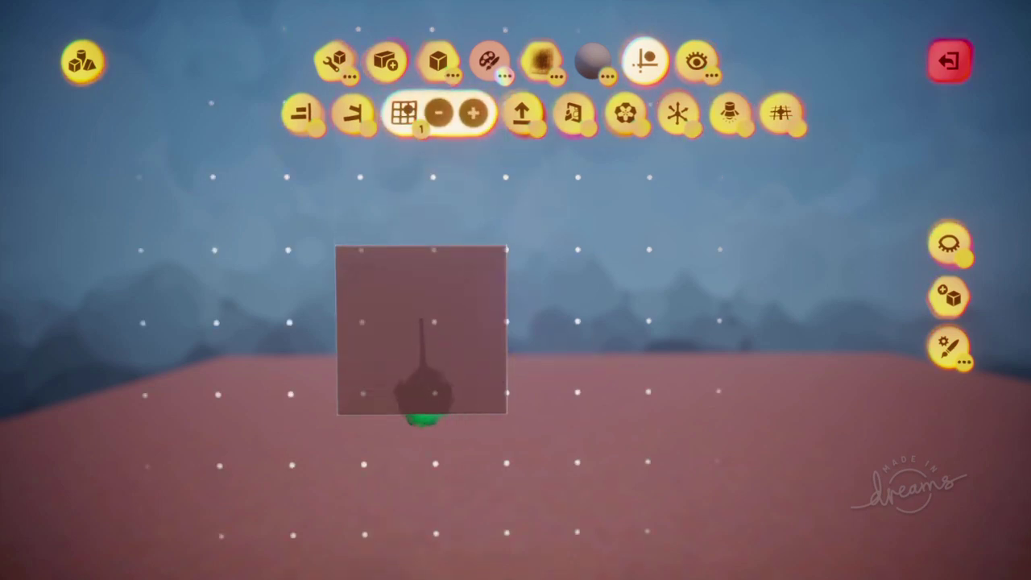
# - Move the box onto the grid beside the other box, undoing an accidental copy
pyautogui.moveTo(429, 419); pyautogui.dragTo(584, 213)
pyautogui.hotkey('ctrl', 'z')
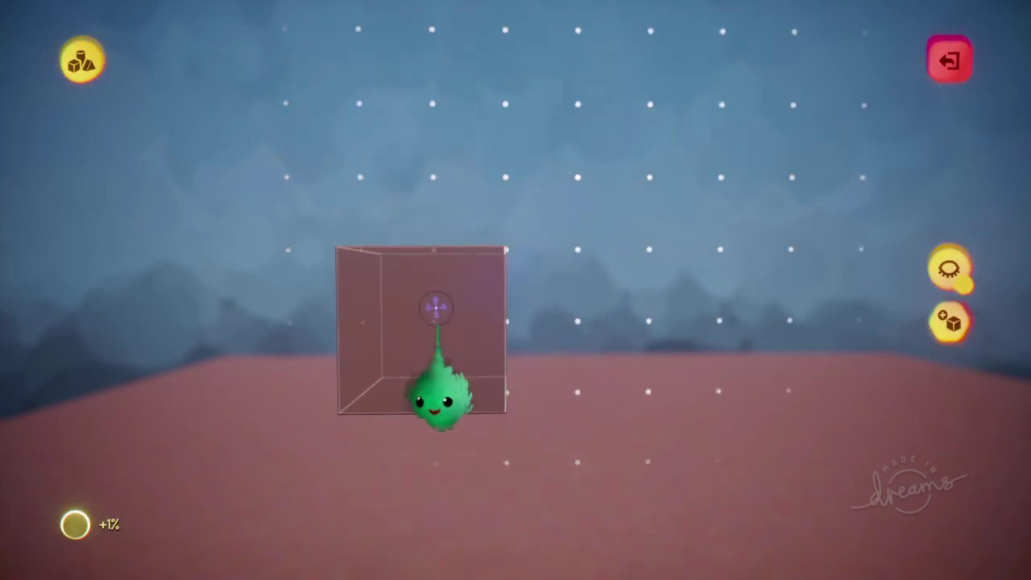
pyautogui.moveTo(446, 331); pyautogui.dragTo(507, 345, button='middle')
pyautogui.moveTo(508, 344); pyautogui.dragTo(587, 407)
pyautogui.moveTo(587, 407); pyautogui.dragTo(499, 266, button='middle')
# - Open the box in the Shape Editor
pyautogui.press('Tab')
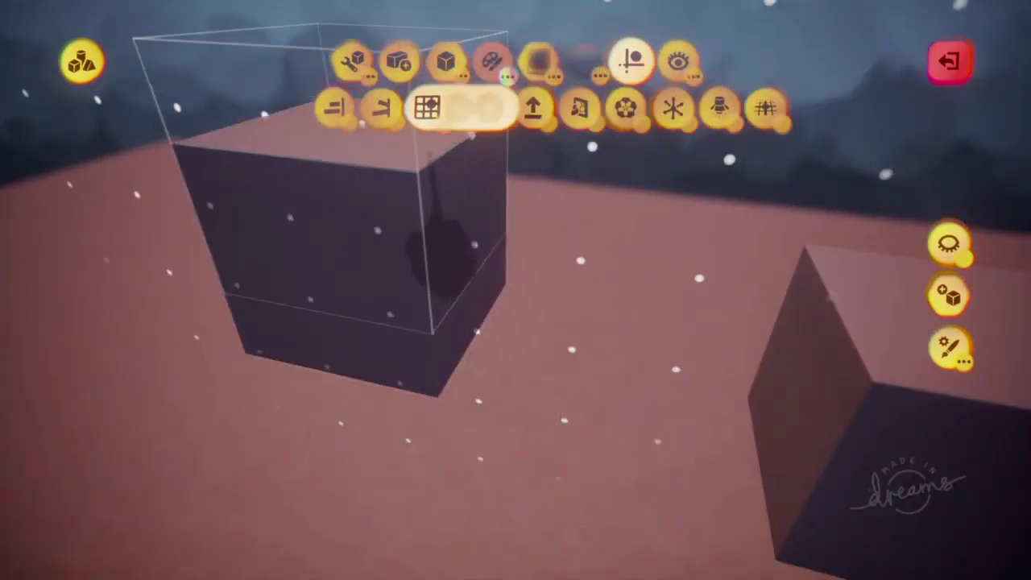
pyautogui.moveTo(421, 202); pyautogui.dragTo(534, 322, button='middle')
pyautogui.press('Tab')
pyautogui.moveTo(534, 395); pyautogui.dragTo(500, 412, button='middle')
pyautogui.press('Tab')
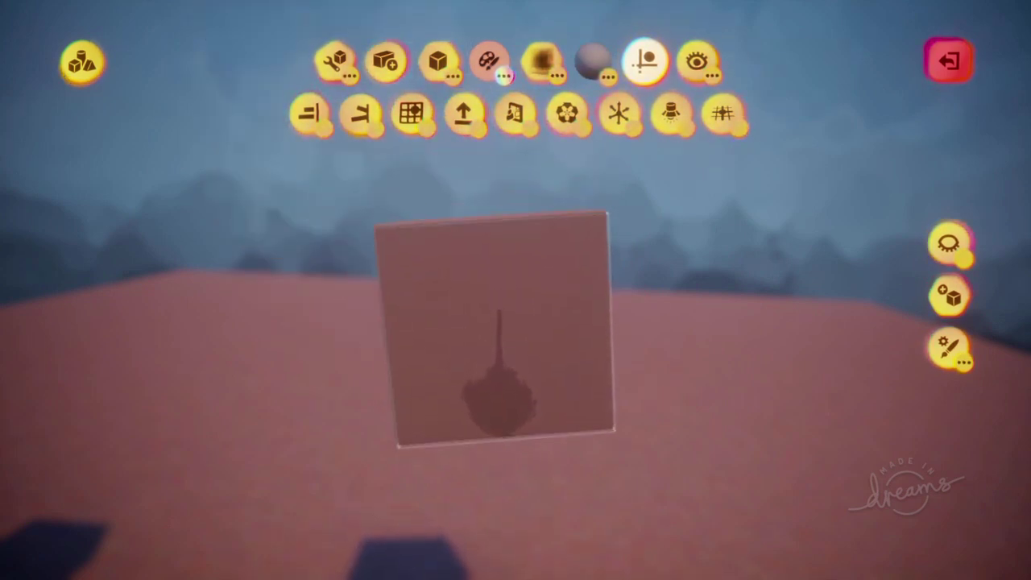
pyautogui.click(503, 302)
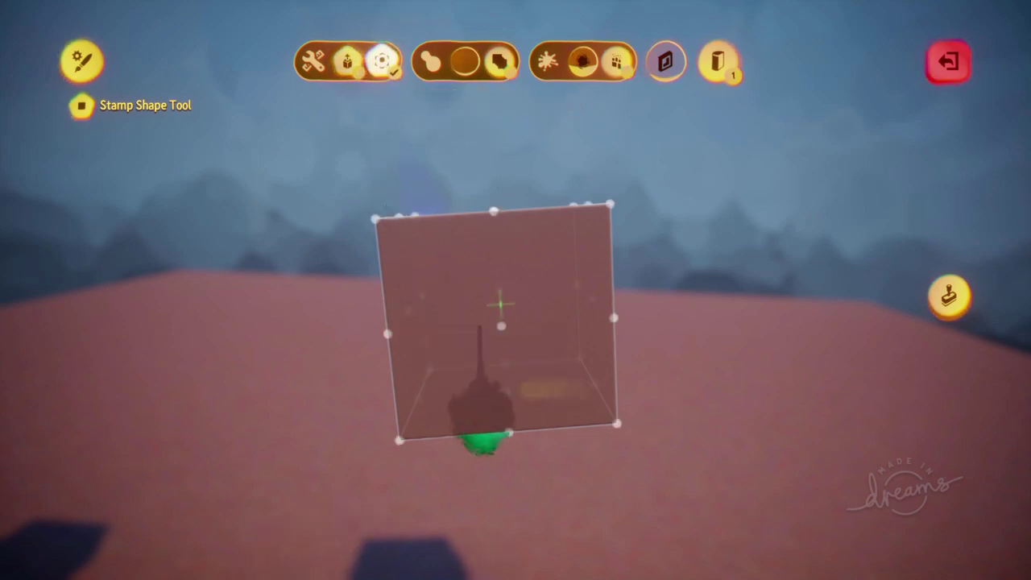
# - Orbit around the cube in the Shape Editor, then exit it
pyautogui.moveTo(483, 442); pyautogui.dragTo(483, 453, button='middle')
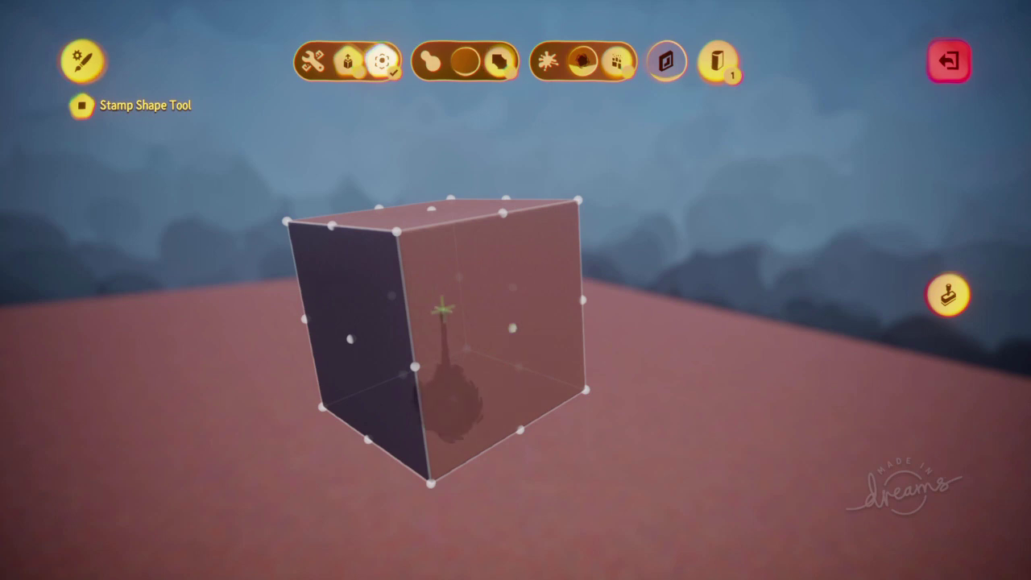
pyautogui.moveTo(479, 475); pyautogui.dragTo(488, 454, button='middle')
pyautogui.press('Escape')
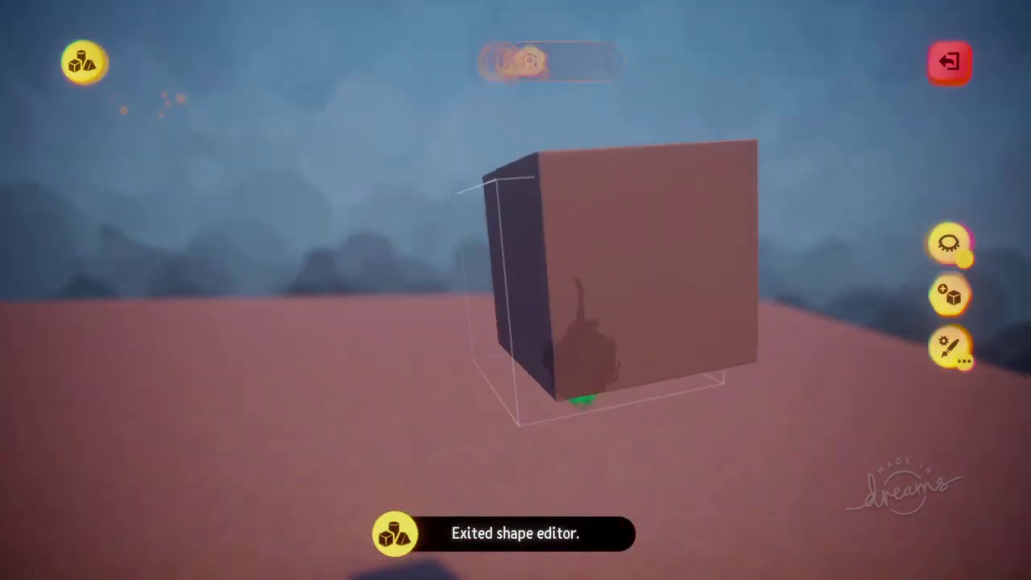
# - Reopen the shape editing tools, then exit the Shape Editor and Sculpt Mode
pyautogui.moveTo(512, 398); pyautogui.dragTo(521, 408, button='middle')
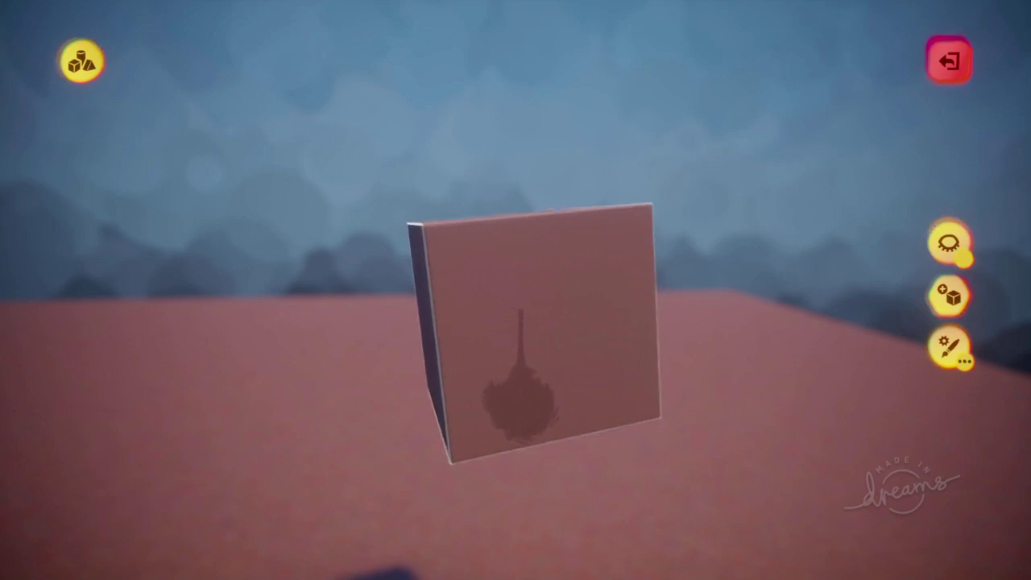
pyautogui.moveTo(521, 409); pyautogui.dragTo(508, 435, button='middle')
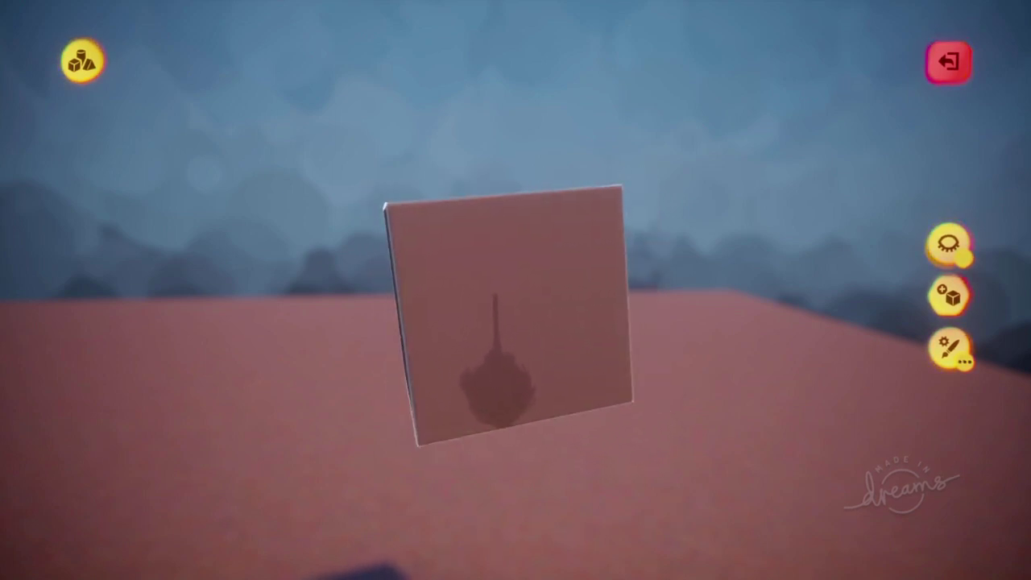
pyautogui.moveTo(508, 435)
pyautogui.mouseDown(button='middle')
pyautogui.moveTo(515, 405)
pyautogui.moveTo(516, 416)
pyautogui.moveTo(534, 398)
pyautogui.moveTo(515, 406)
pyautogui.mouseUp(button='middle')
pyautogui.press('e')
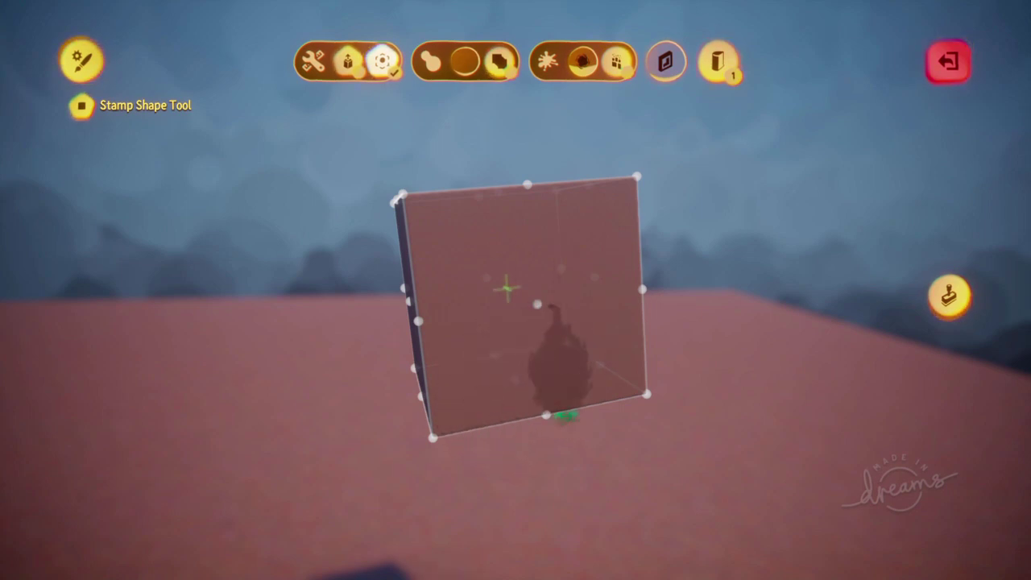
pyautogui.press('Escape')
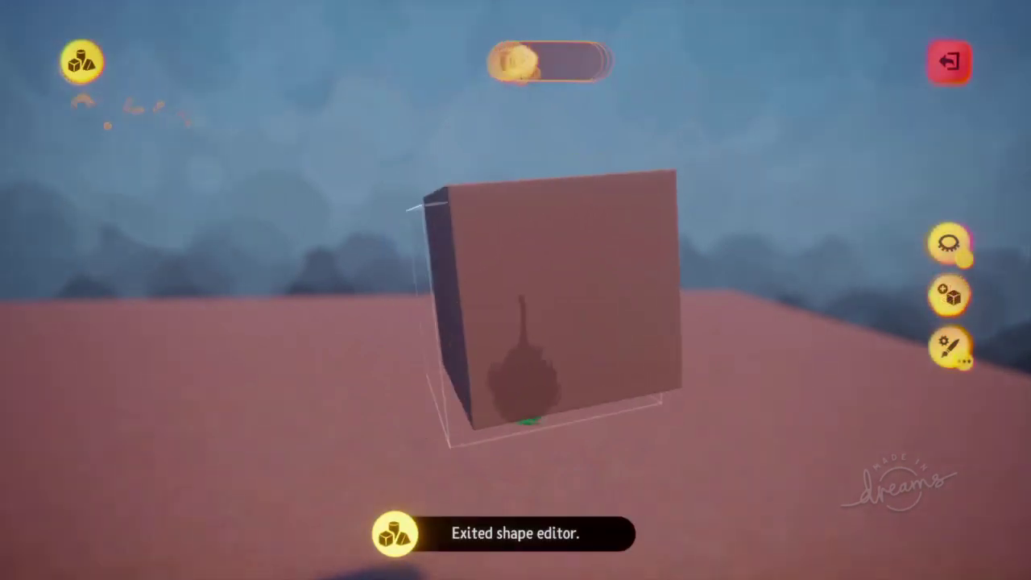
pyautogui.press('Escape')
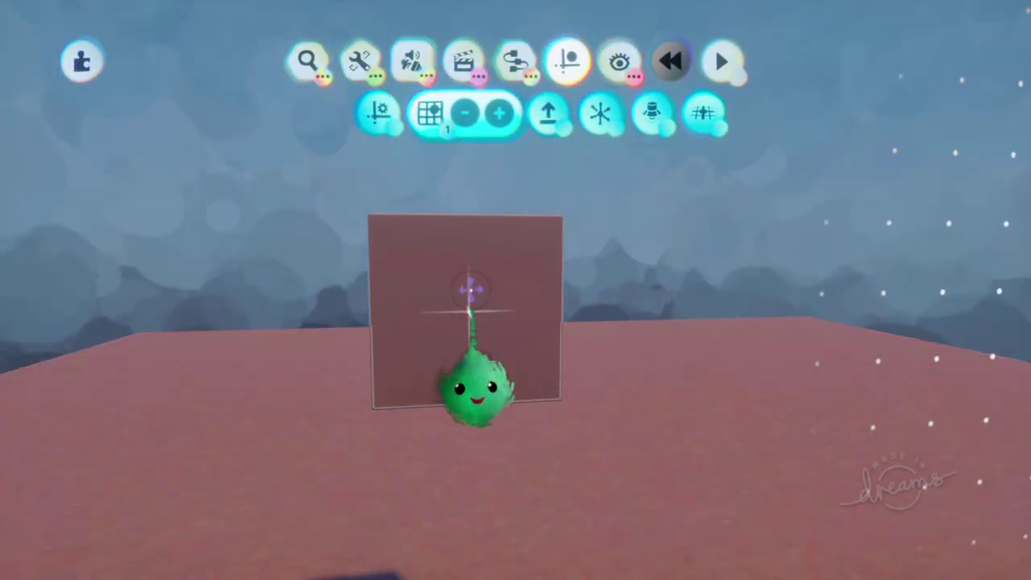
# - Orbit to a straight-on view of the brown cube on the pink floor
pyautogui.moveTo(460, 317); pyautogui.dragTo(422, 232, button='middle')
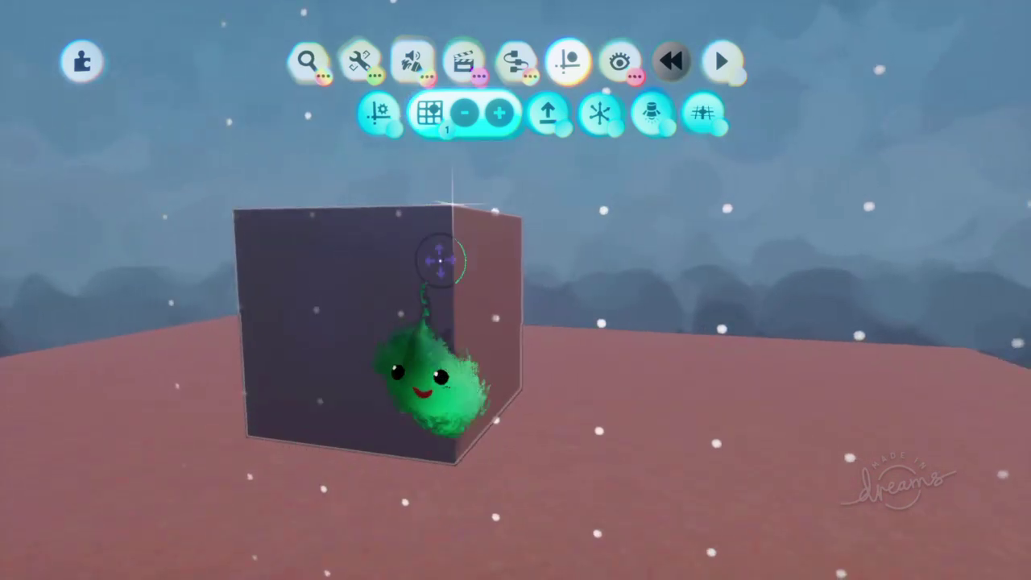
pyautogui.moveTo(387, 387); pyautogui.dragTo(530, 456, button='middle')
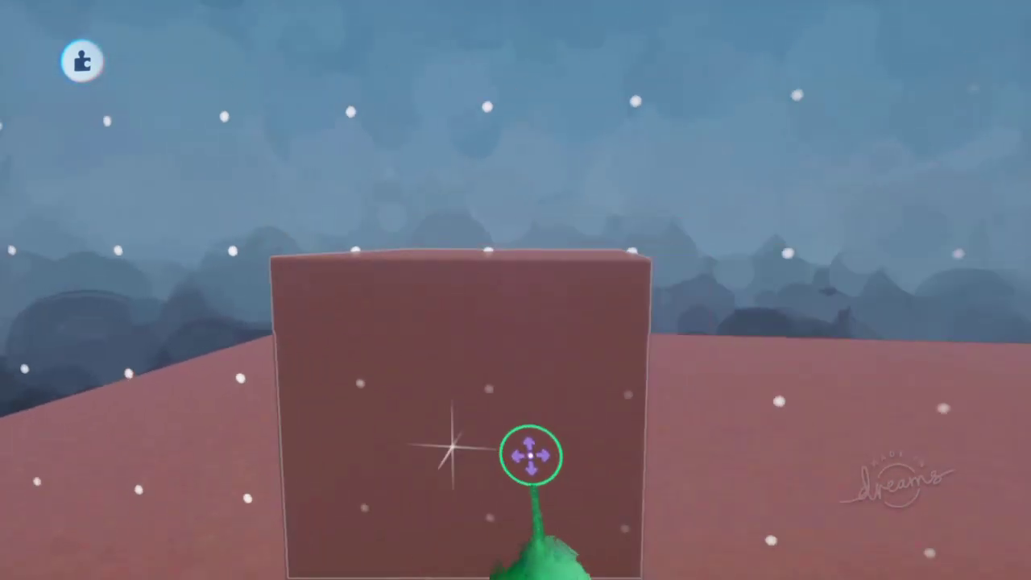
pyautogui.moveTo(483, 424); pyautogui.dragTo(495, 388, button='middle')
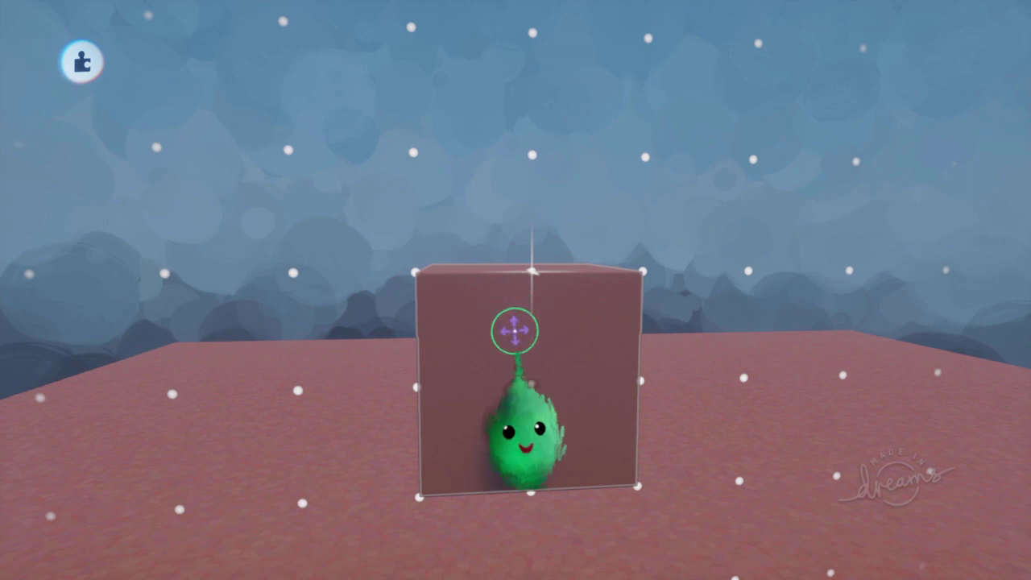
pyautogui.press('Escape')
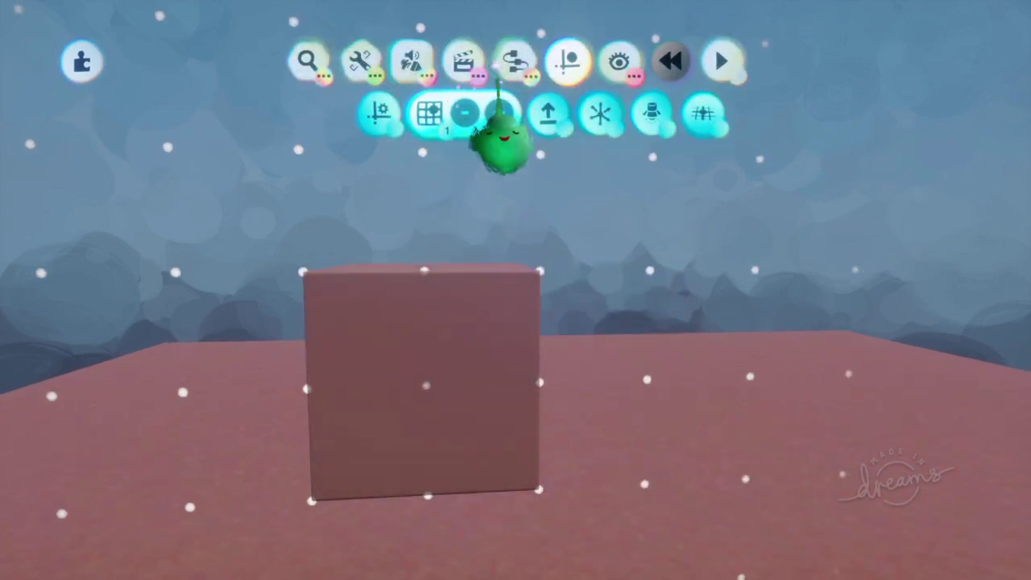
# - Place a Gameplay Mover above the cube and open its settings showing 5.0 m/s speed
pyautogui.click(503, 74)
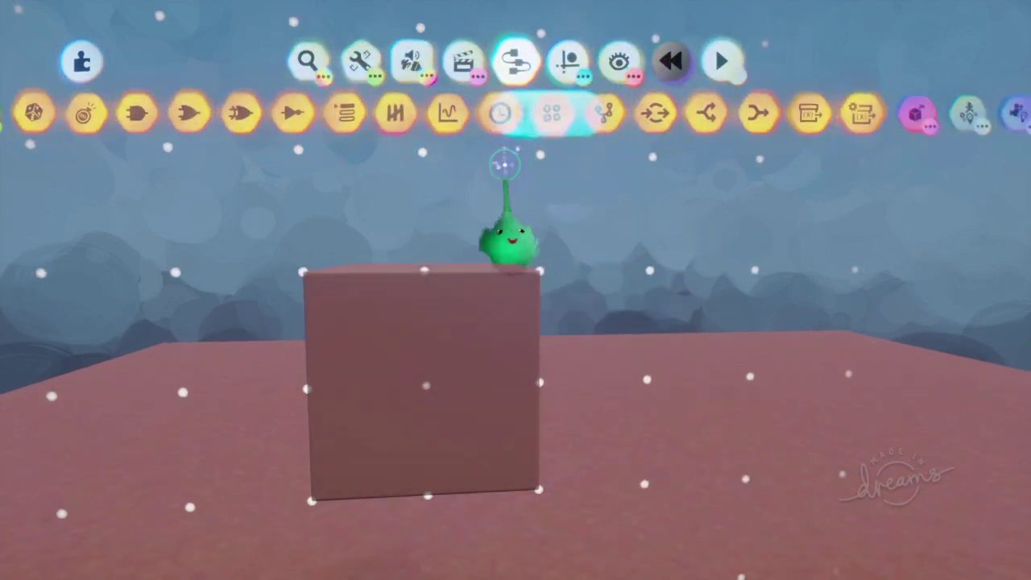
pyautogui.click(568, 62)
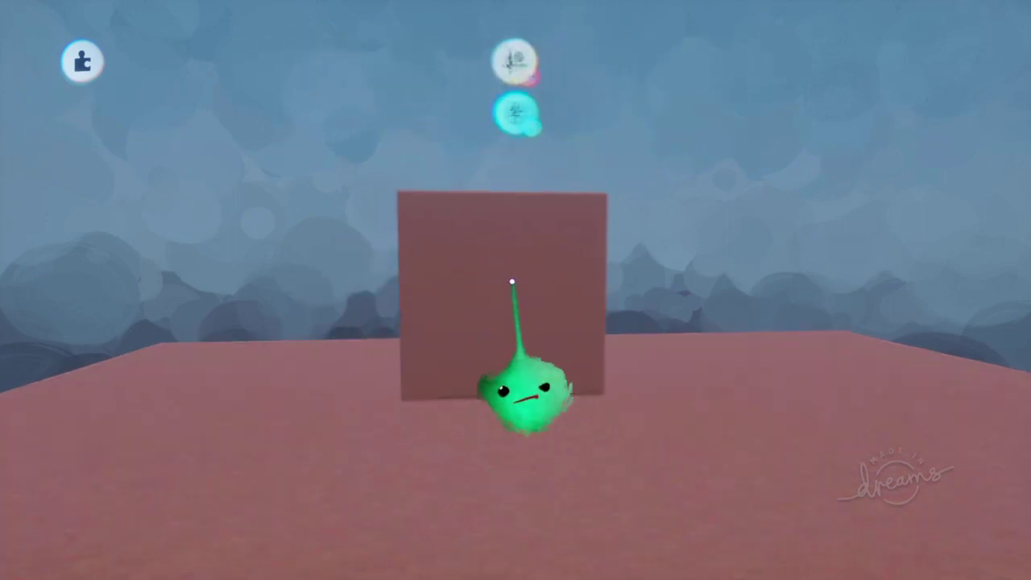
pyautogui.click(493, 74)
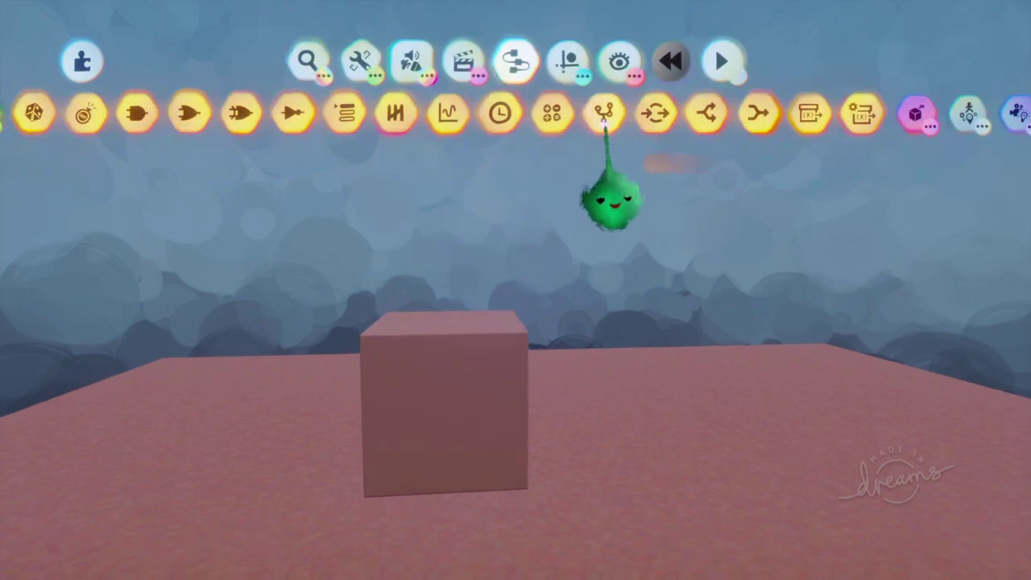
pyautogui.hscroll(5, 617, 128)
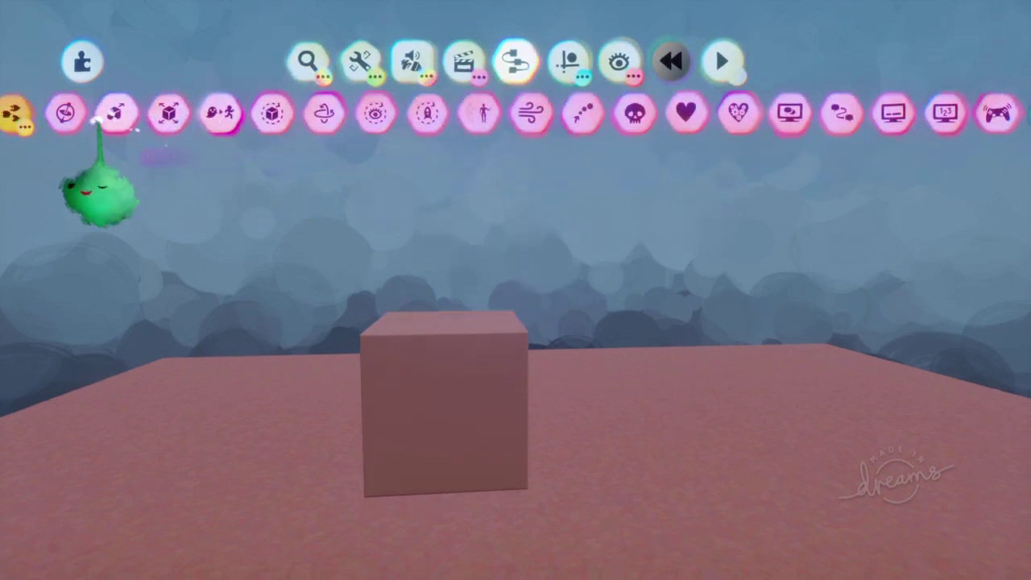
pyautogui.click(119, 146)
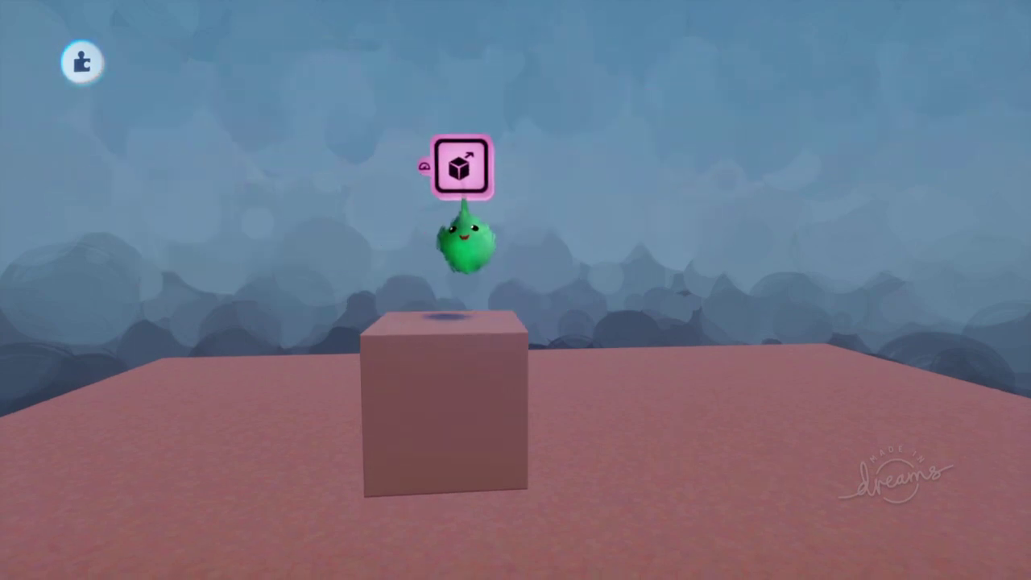
pyautogui.click(474, 241)
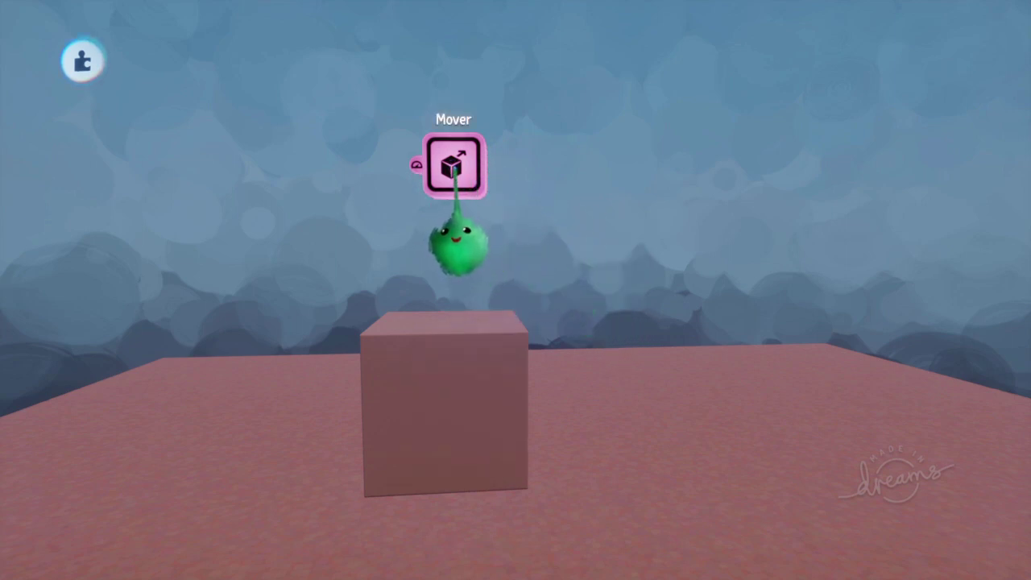
pyautogui.click(457, 241)
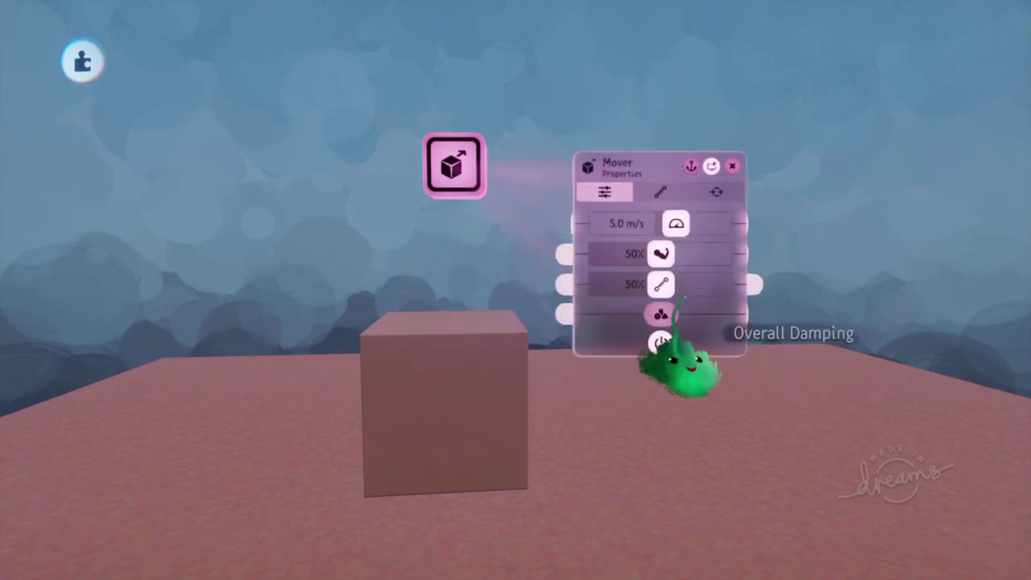
# - Wire the Mover's Affected Object(s) output in Miscellaneous I/O to the cube
pyautogui.hotkey('shift', 'Tab')
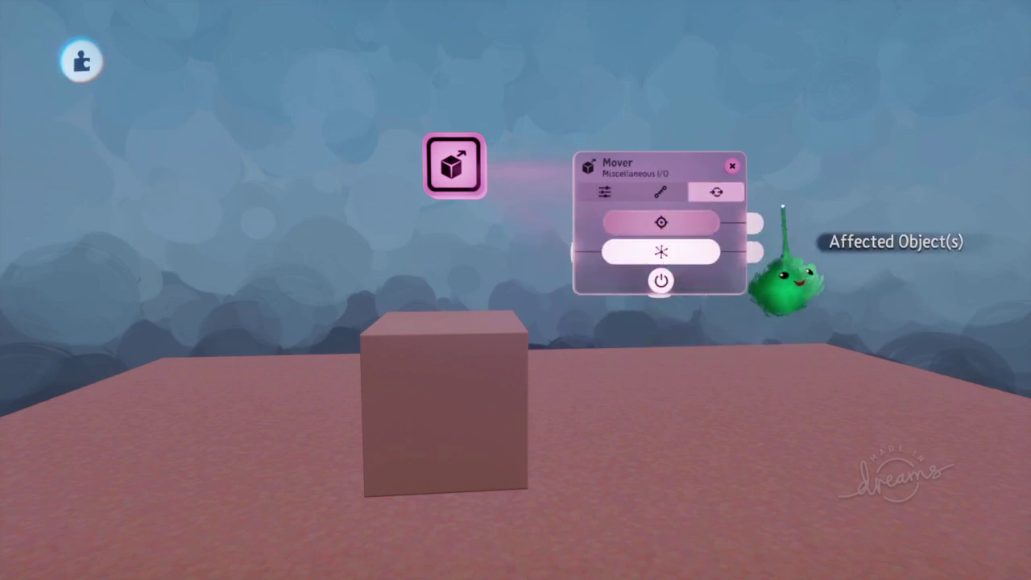
pyautogui.moveTo(754, 226); pyautogui.dragTo(827, 287)
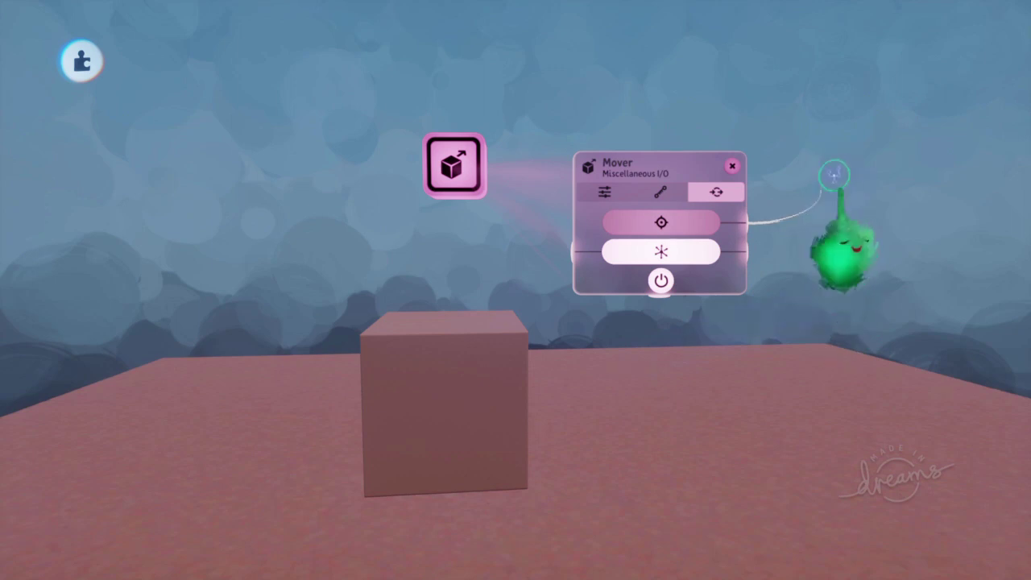
pyautogui.moveTo(849, 235); pyautogui.dragTo(290, 532)
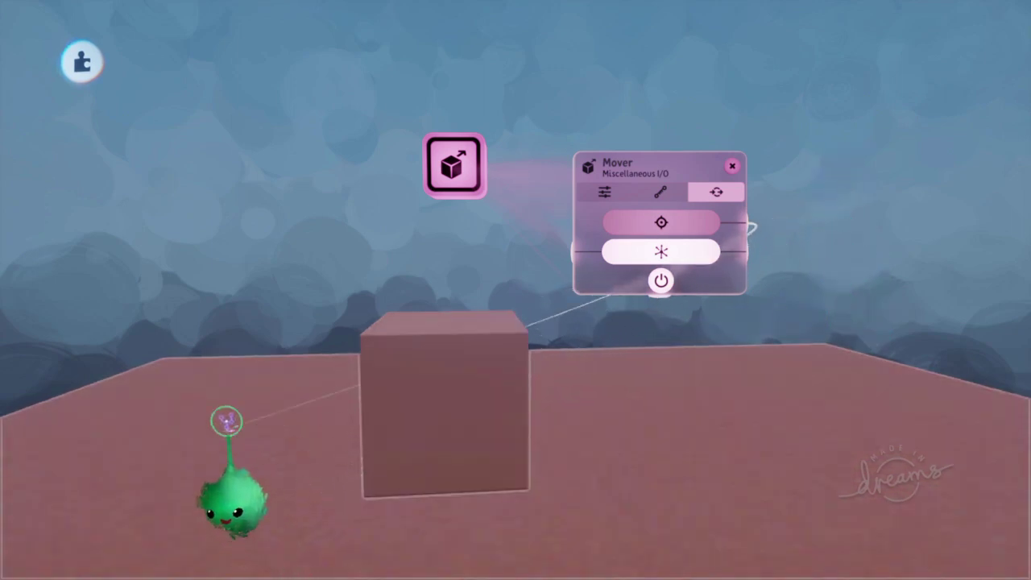
pyautogui.moveTo(264, 397); pyautogui.dragTo(443, 397)
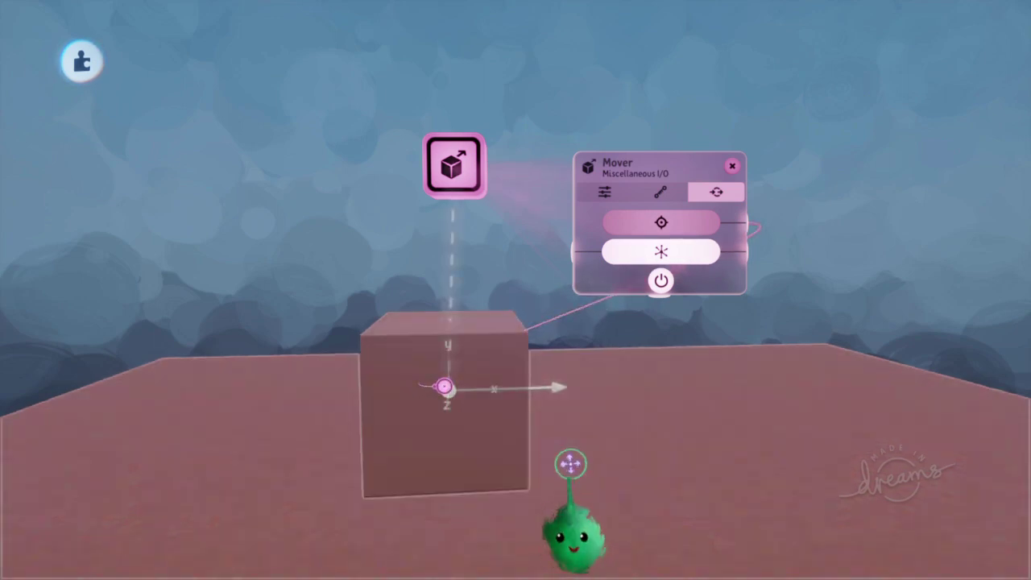
pyautogui.moveTo(564, 465); pyautogui.dragTo(417, 382, button='middle')
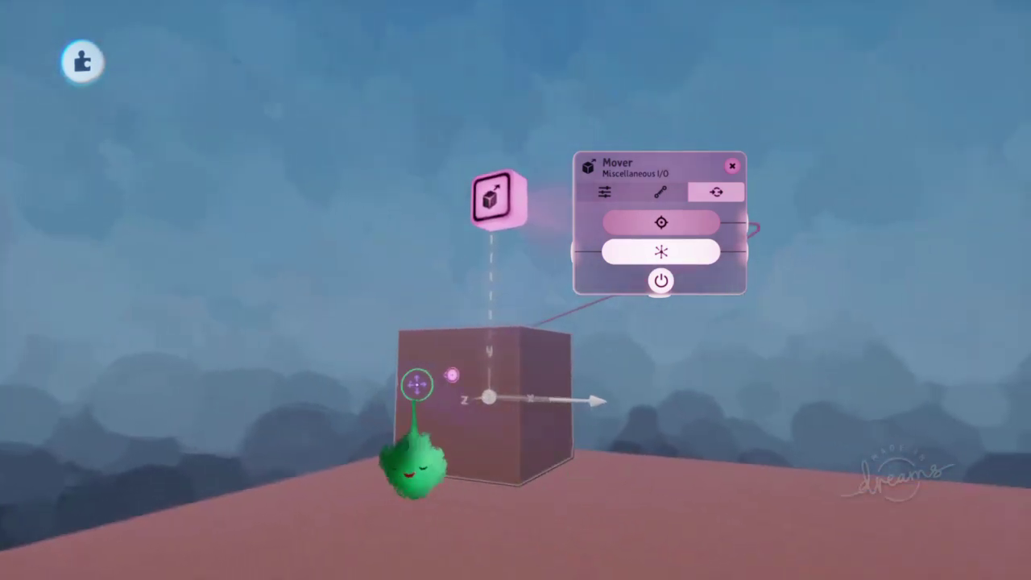
pyautogui.moveTo(633, 435); pyautogui.dragTo(611, 423, button='middle')
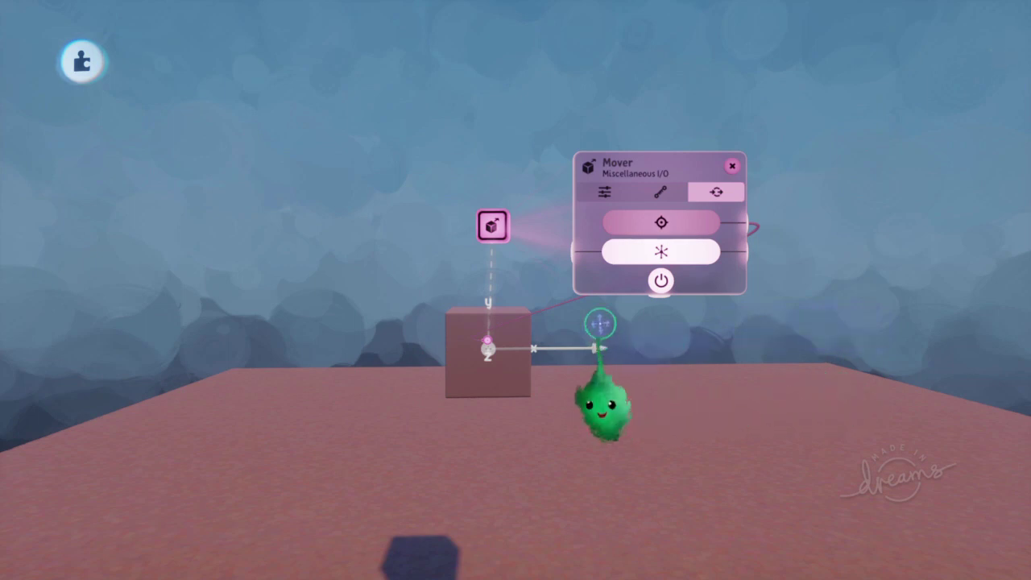
pyautogui.scroll(4, 604, 378)
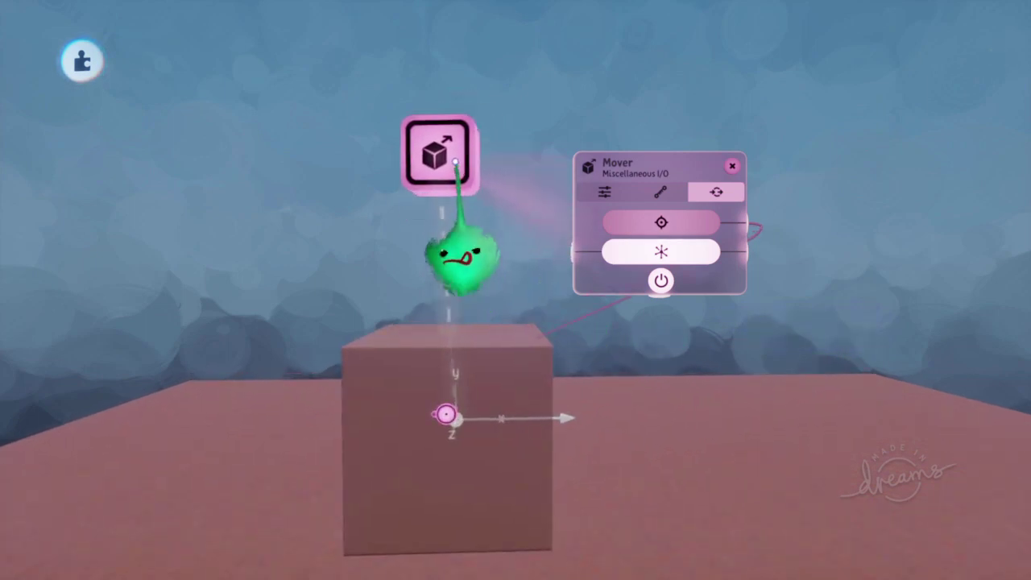
# - Bring the Mover down beside the cube and close its settings
pyautogui.moveTo(462, 259); pyautogui.dragTo(477, 523)
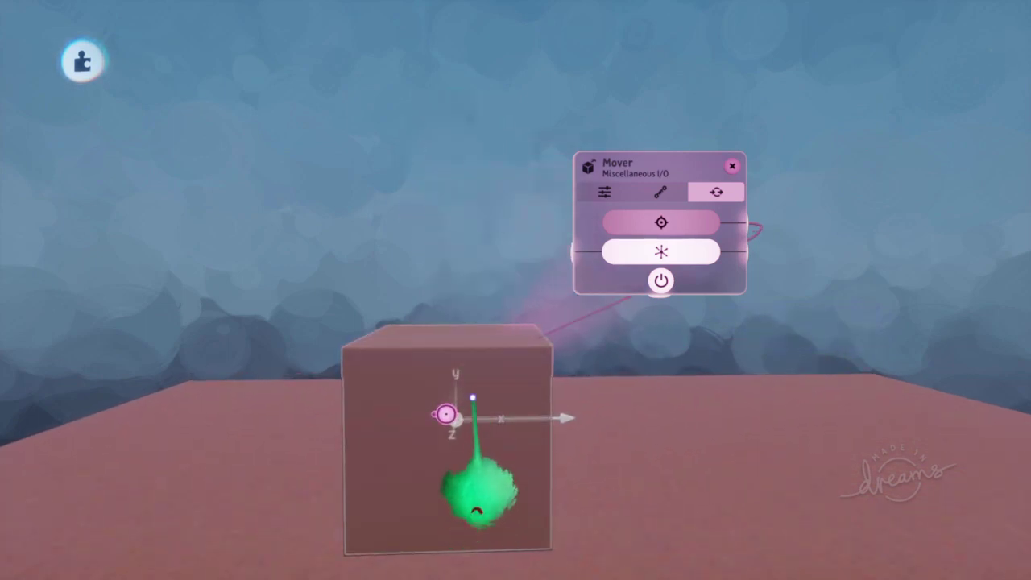
pyautogui.scroll(-5, 472, 398)
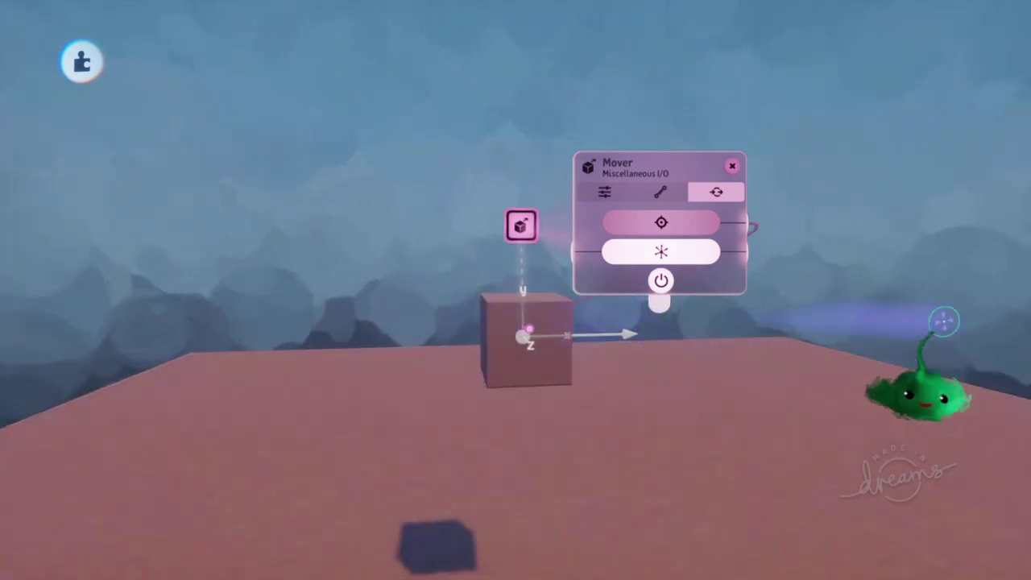
pyautogui.press('Escape')
pyautogui.scroll(5, 594, 346)
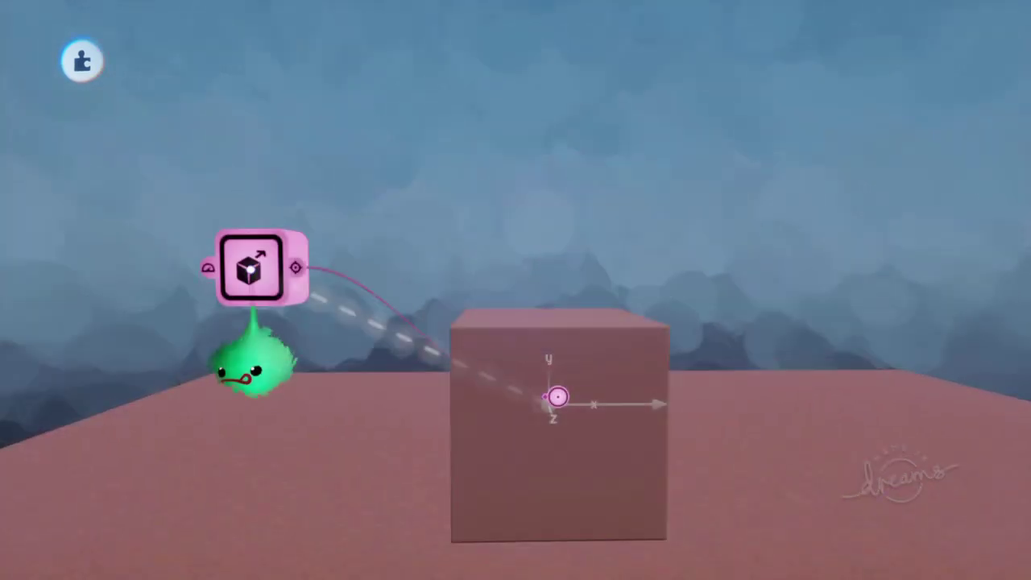
pyautogui.moveTo(254, 367); pyautogui.dragTo(414, 235, button='middle')
pyautogui.press('Tab')
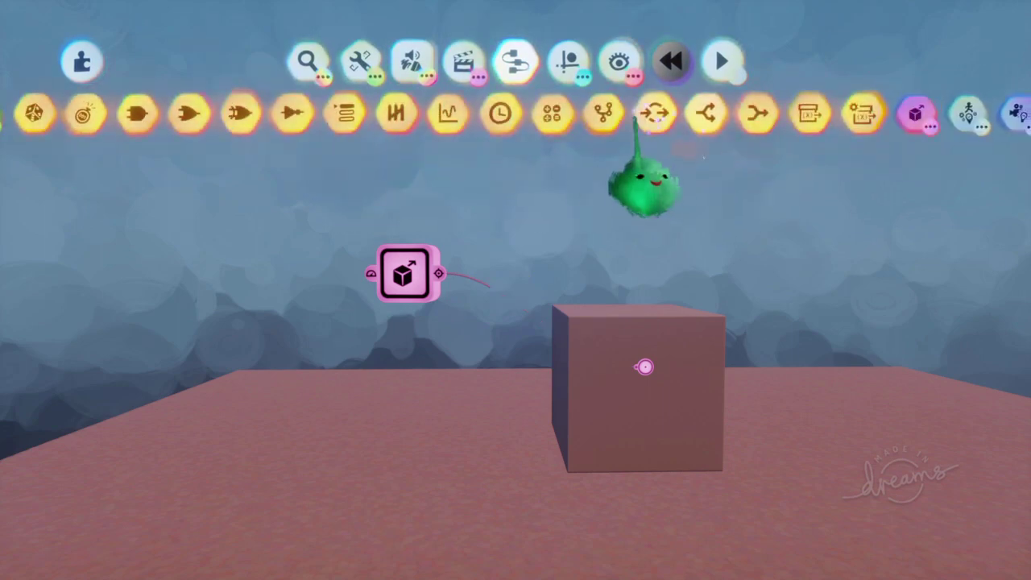
pyautogui.click(651, 149)
# - Place a Microchip above the cube and stick the Mover onto the cube's front face
pyautogui.click(535, 270)
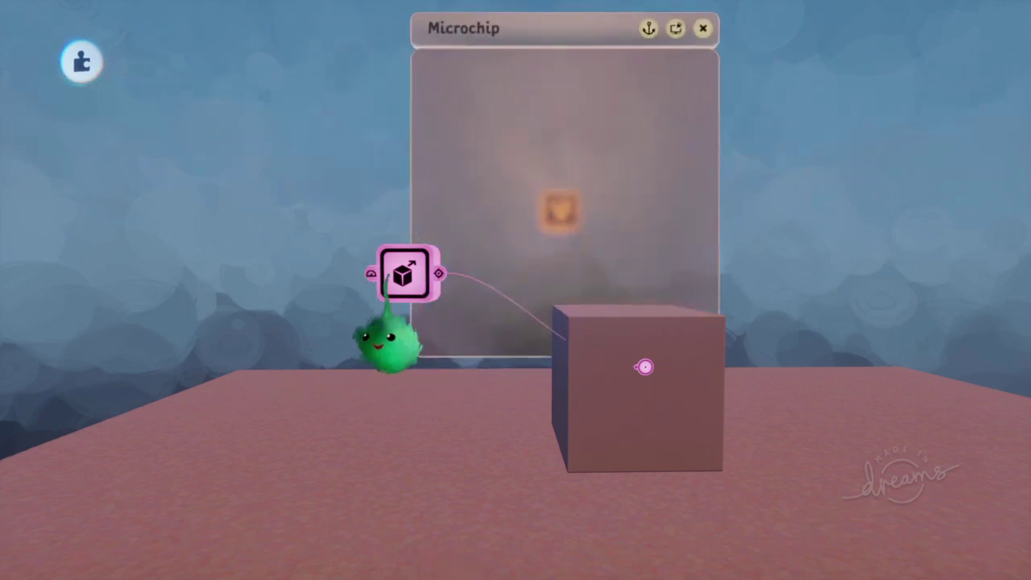
pyautogui.moveTo(465, 220); pyautogui.dragTo(746, 249)
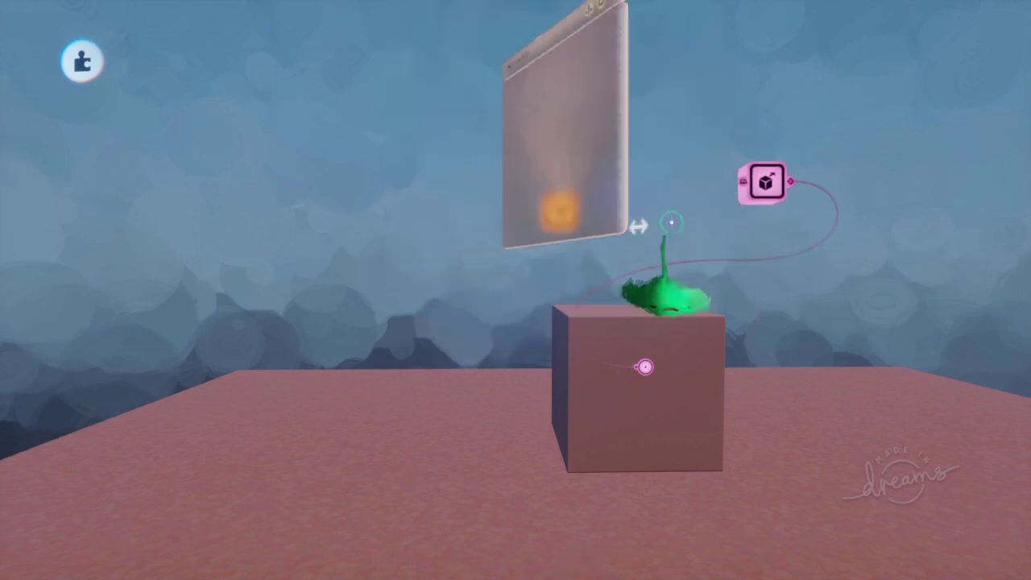
pyautogui.moveTo(689, 286); pyautogui.dragTo(592, 354)
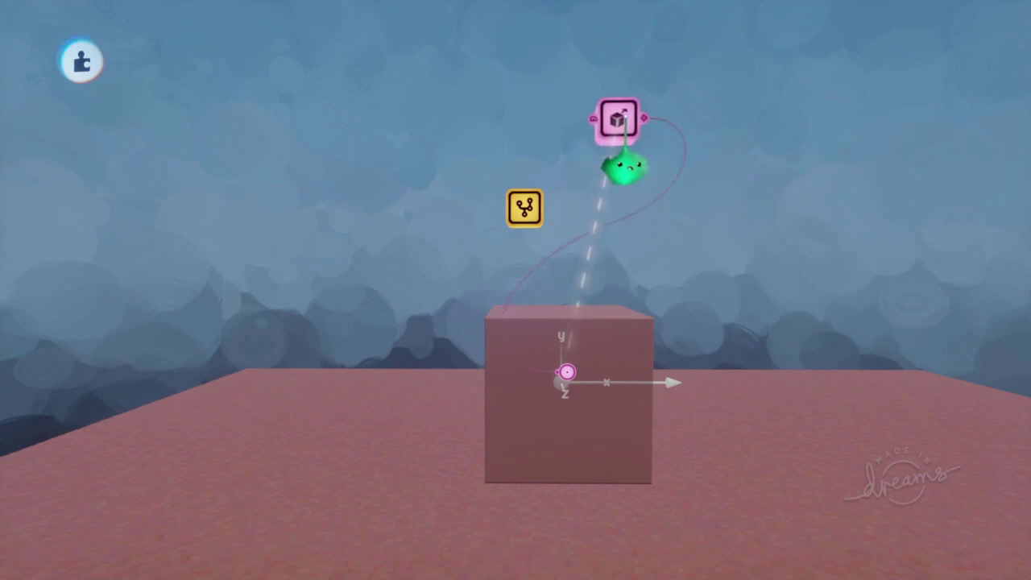
pyautogui.moveTo(609, 286); pyautogui.dragTo(582, 489)
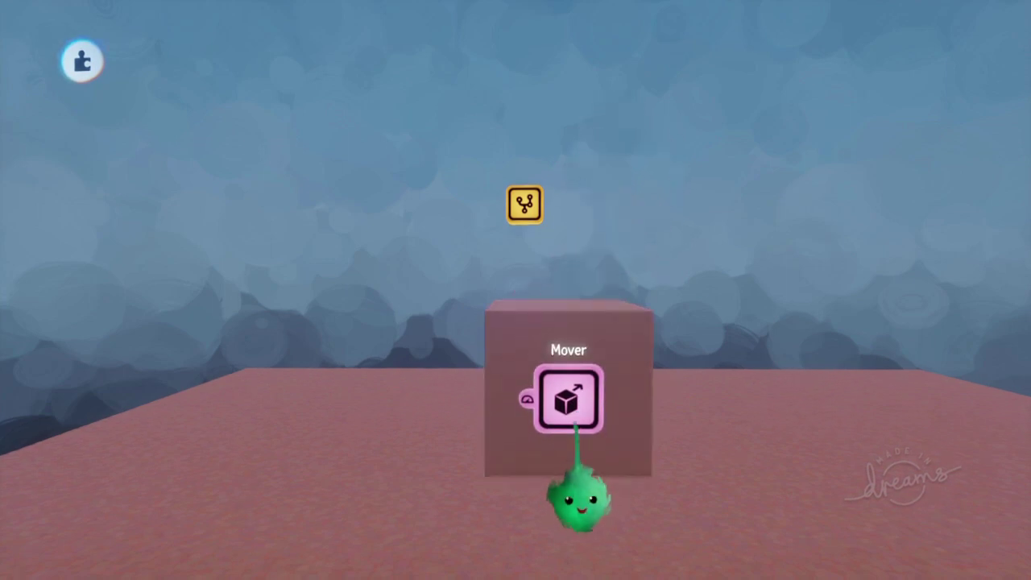
pyautogui.moveTo(575, 495); pyautogui.dragTo(584, 346, button='middle')
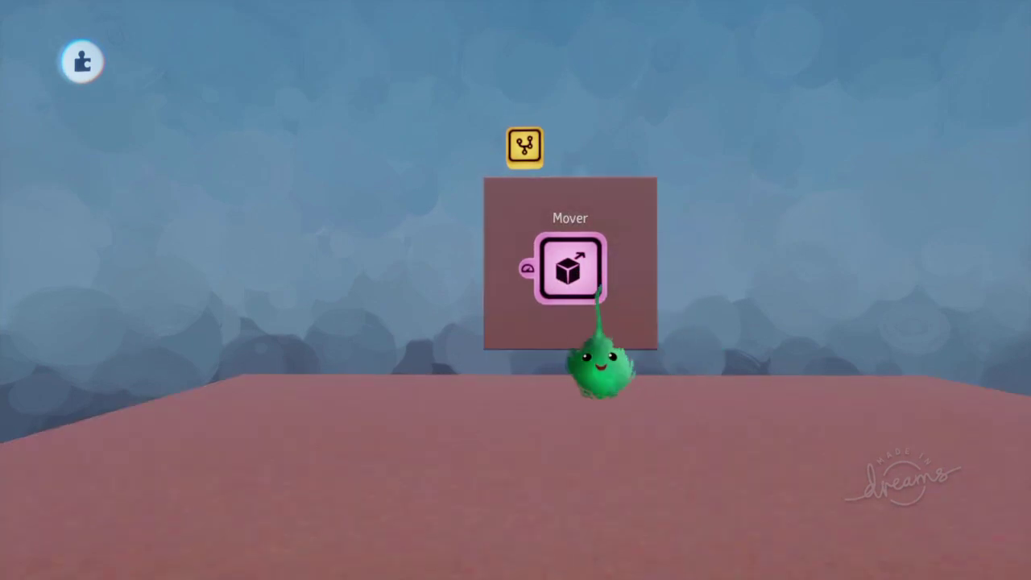
# - Lift the Mover off the cube's face and pull a wire from its output
pyautogui.moveTo(581, 354)
pyautogui.mouseDown()
pyautogui.moveTo(306, 341)
pyautogui.moveTo(563, 345)
pyautogui.mouseUp()
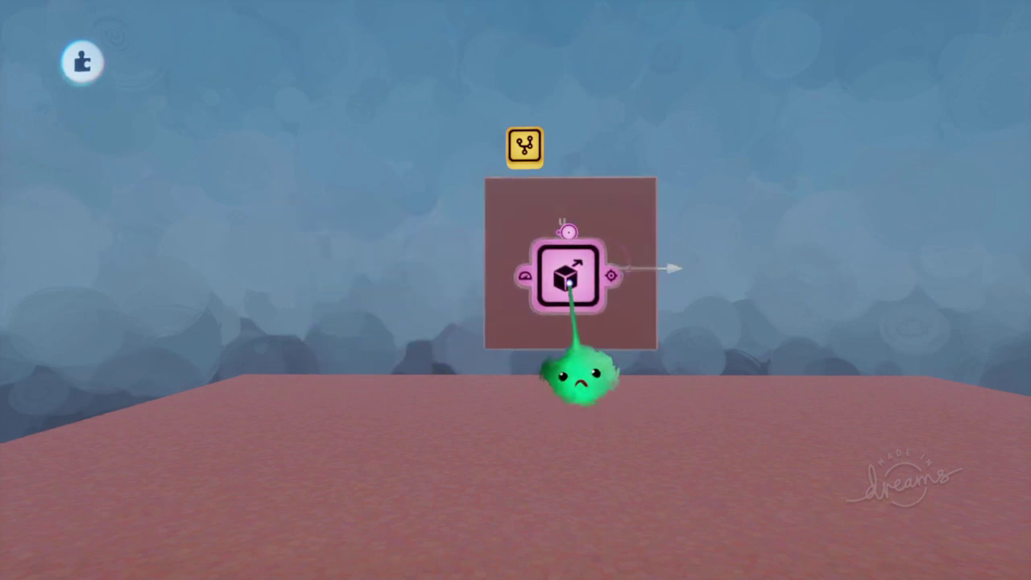
pyautogui.moveTo(619, 275); pyautogui.dragTo(1017, 95)
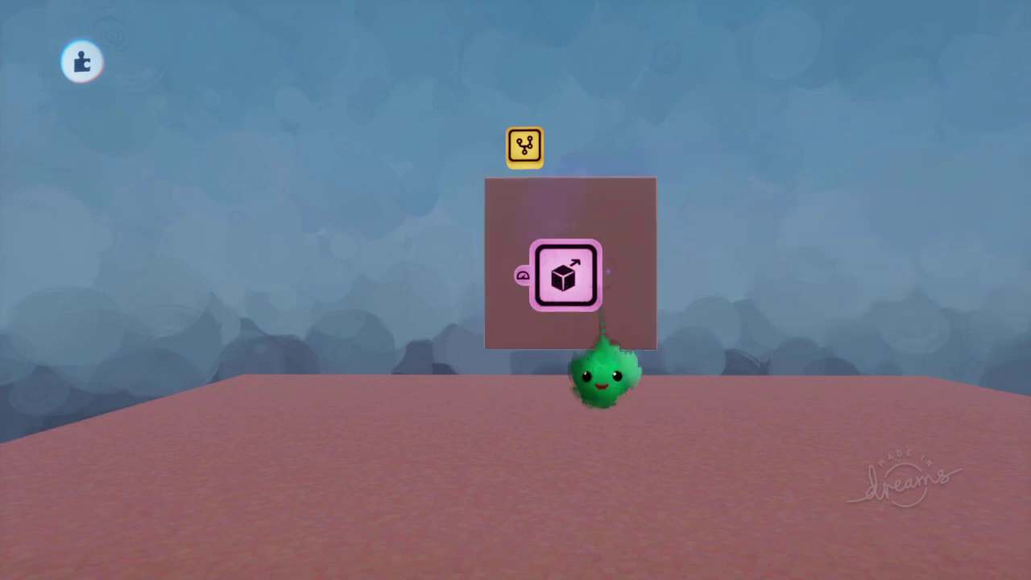
pyautogui.moveTo(604, 374); pyautogui.dragTo(532, 137)
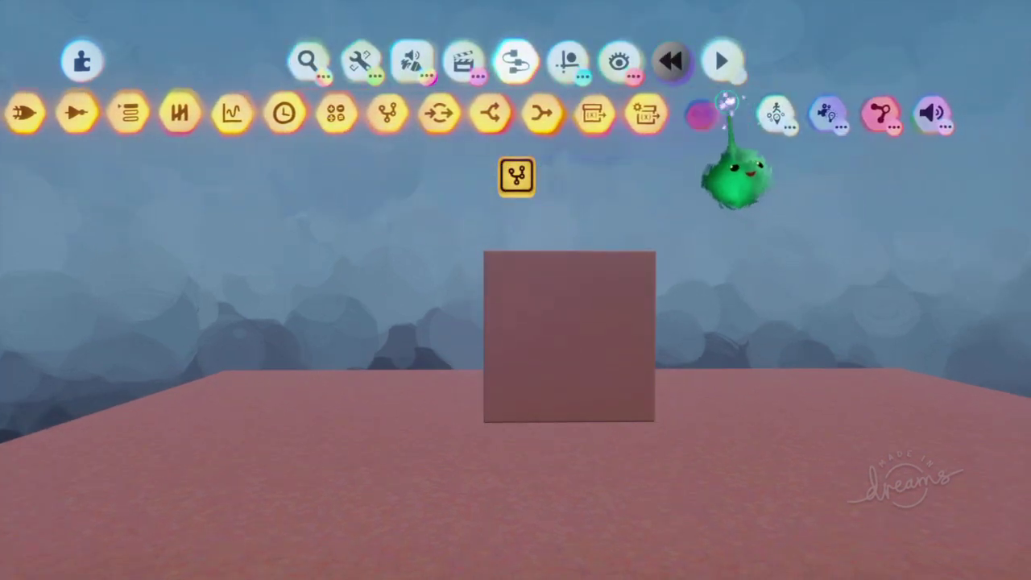
pyautogui.click(727, 105)
# - Stamp another Mover onto the cube, undo dragging it off, and carry the microchip over
pyautogui.click(115, 113)
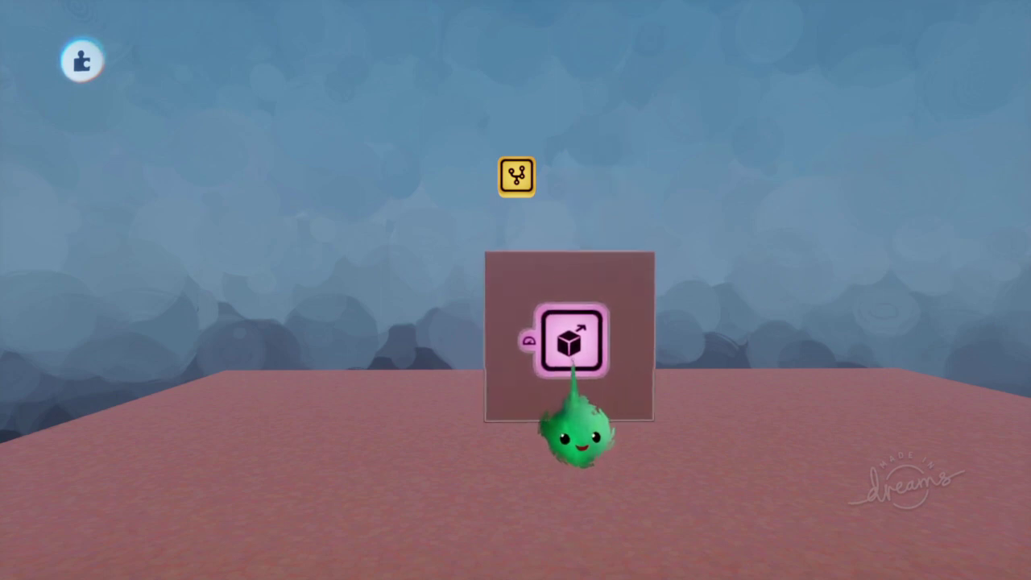
pyautogui.click(580, 431)
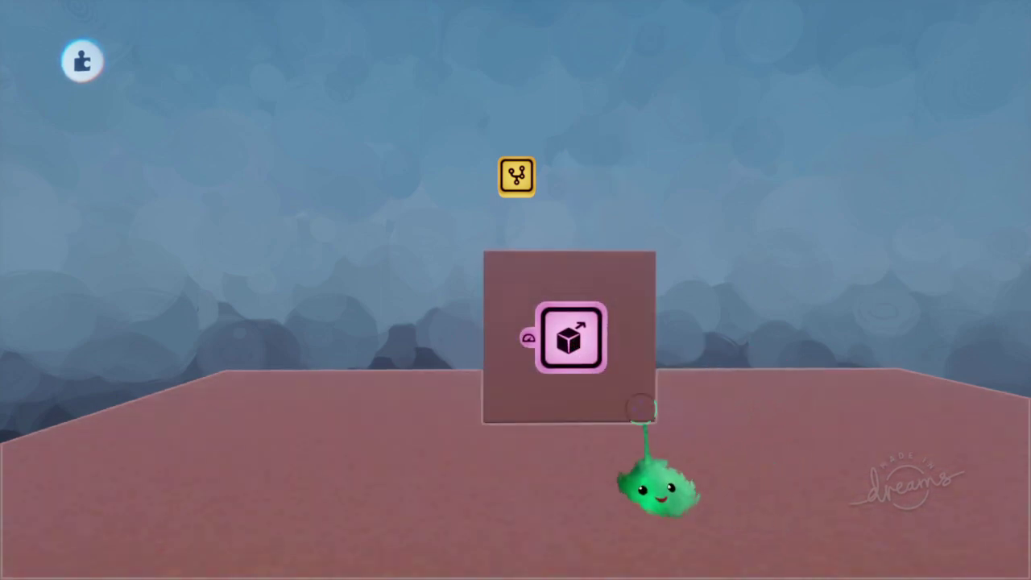
pyautogui.moveTo(577, 423); pyautogui.dragTo(314, 407)
pyautogui.hotkey('ctrl', 'z')
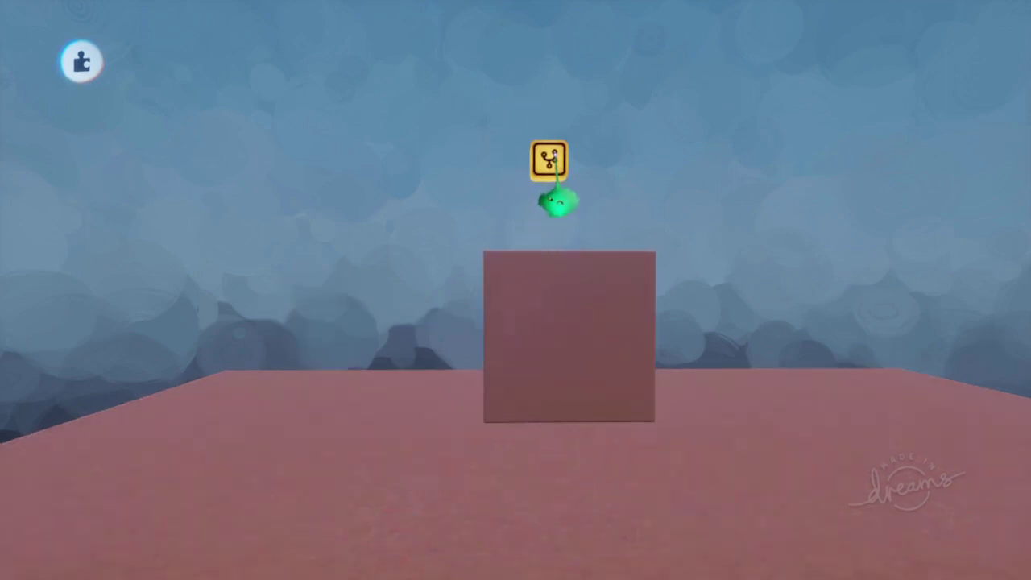
pyautogui.moveTo(555, 201); pyautogui.dragTo(577, 308)
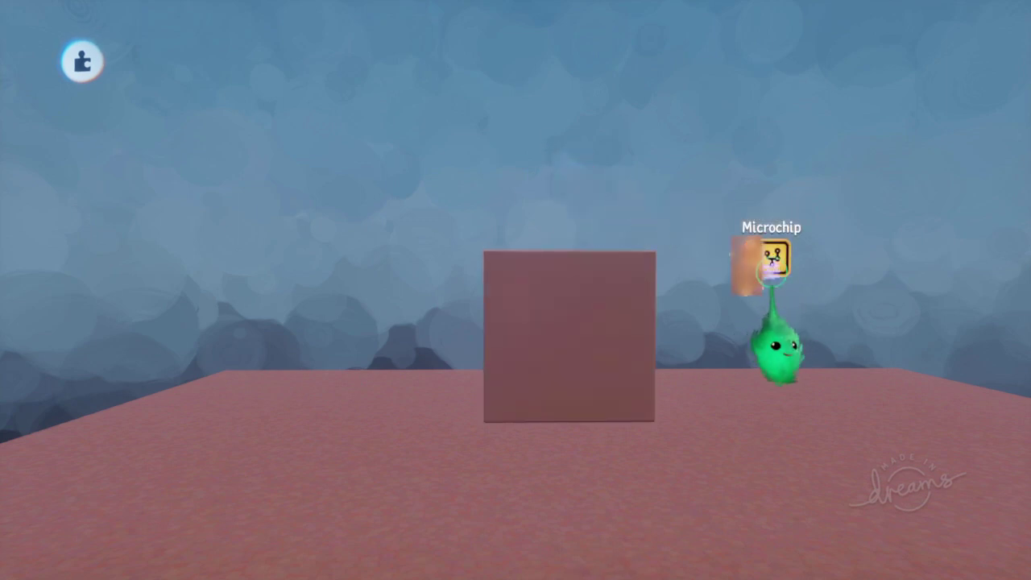
# - Apply the microchip to the cube via its settings, then open the chip for editing
pyautogui.click(772, 258)
pyautogui.moveTo(633, 398); pyautogui.dragTo(883, 390)
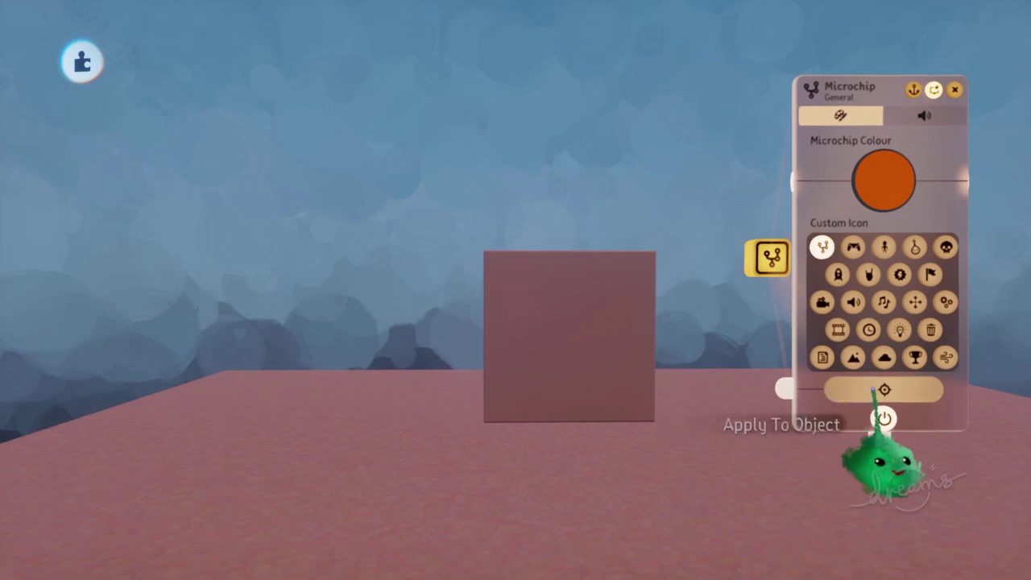
pyautogui.moveTo(778, 390); pyautogui.dragTo(568, 306)
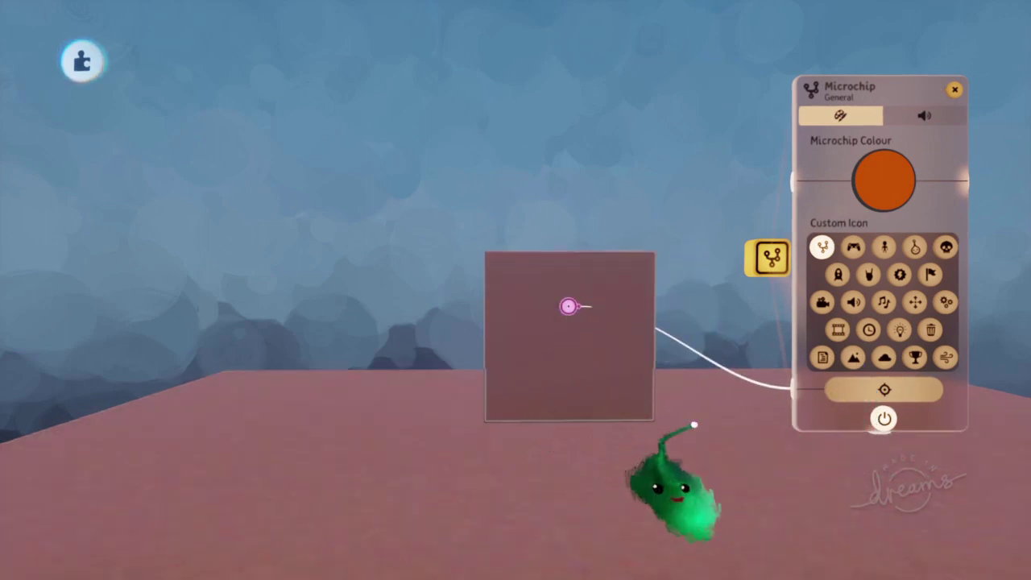
pyautogui.press('Escape')
pyautogui.click(770, 259)
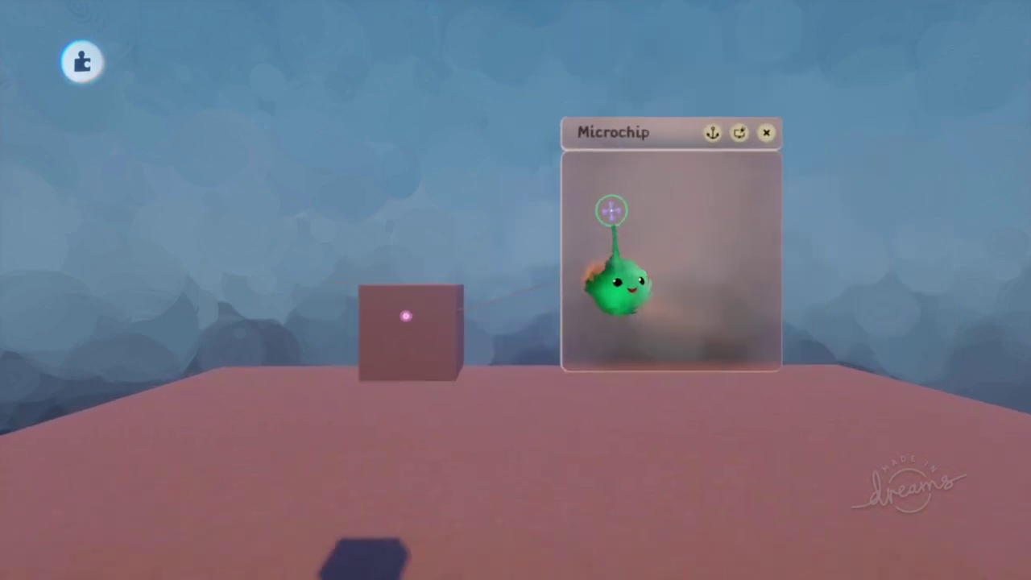
# - Add a Mover gadget to the microchip and undo the stray extra gadget
pyautogui.press('s')
pyautogui.click(151, 119)
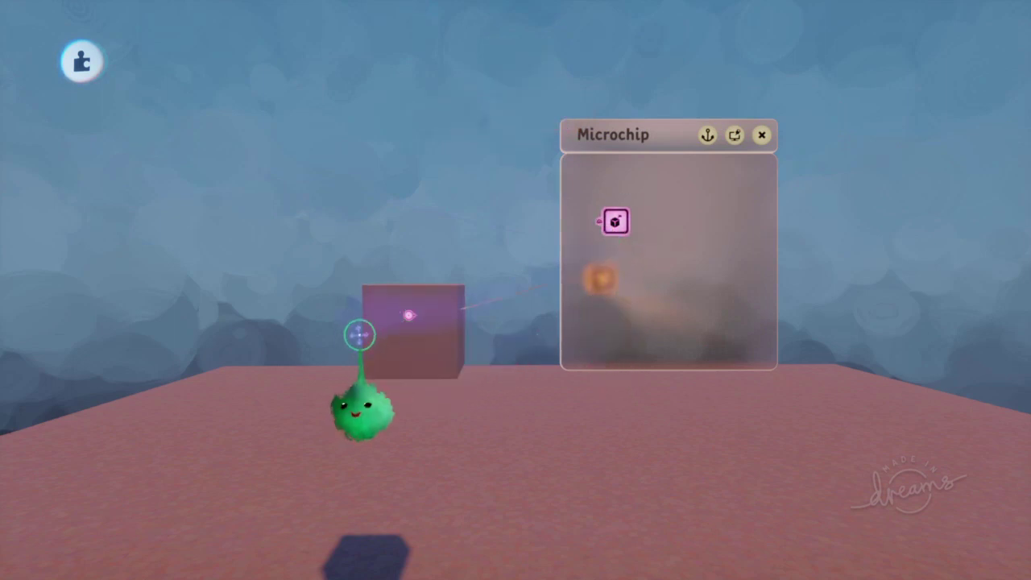
pyautogui.moveTo(616, 224); pyautogui.dragTo(612, 239)
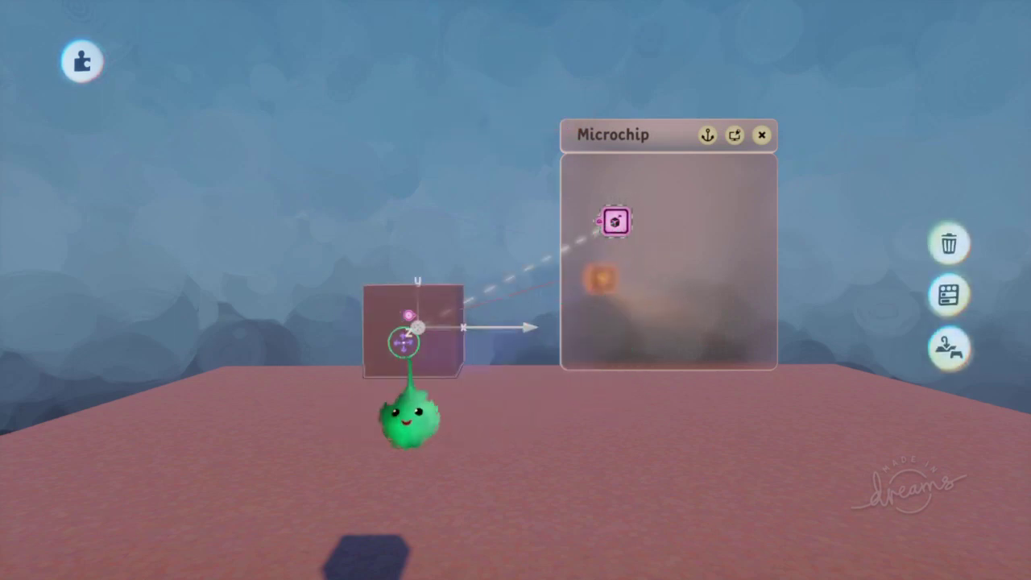
pyautogui.moveTo(495, 343); pyautogui.dragTo(519, 415)
pyautogui.press('space')
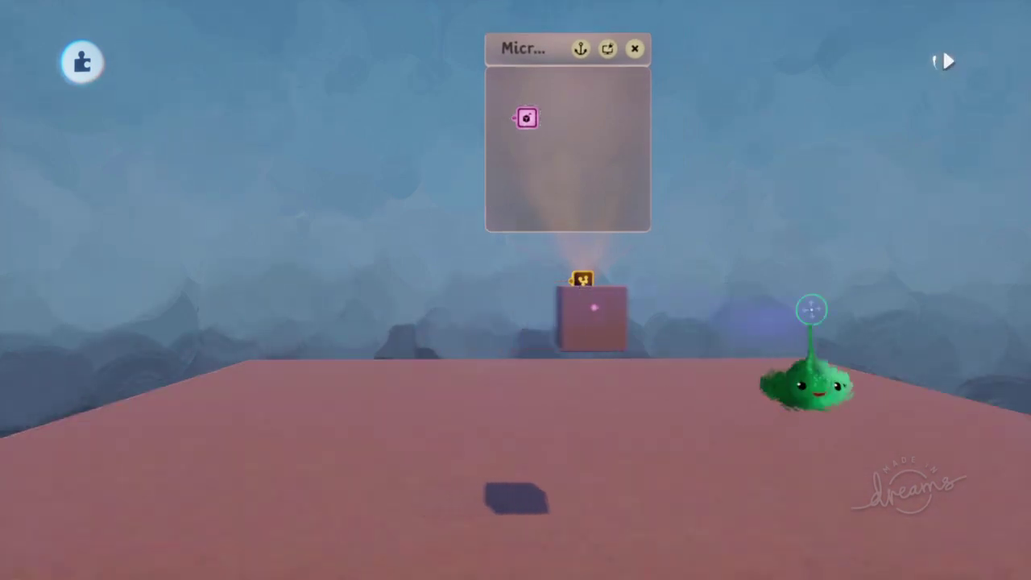
pyautogui.scroll(3, 555, 288)
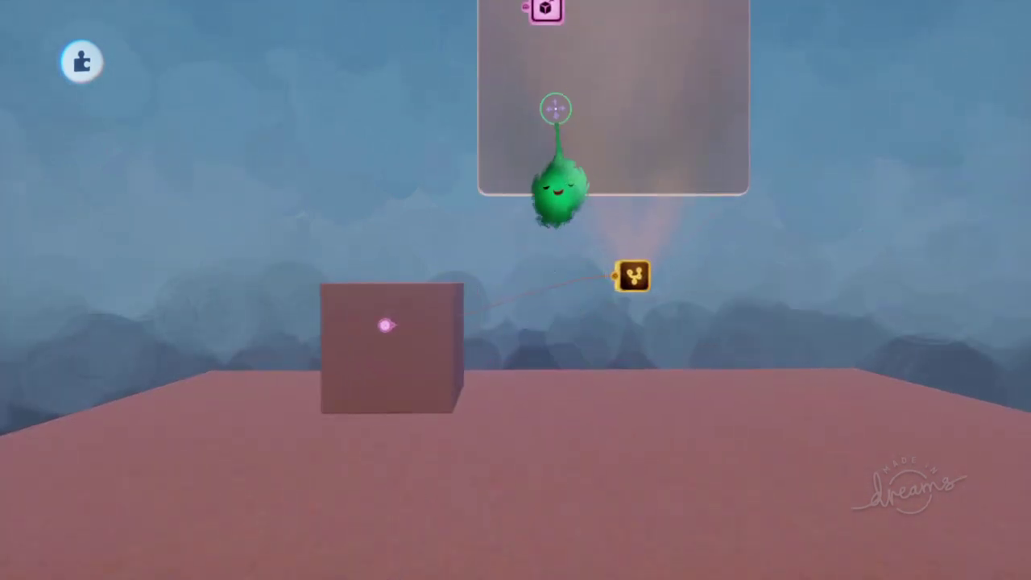
pyautogui.moveTo(620, 278); pyautogui.dragTo(622, 276)
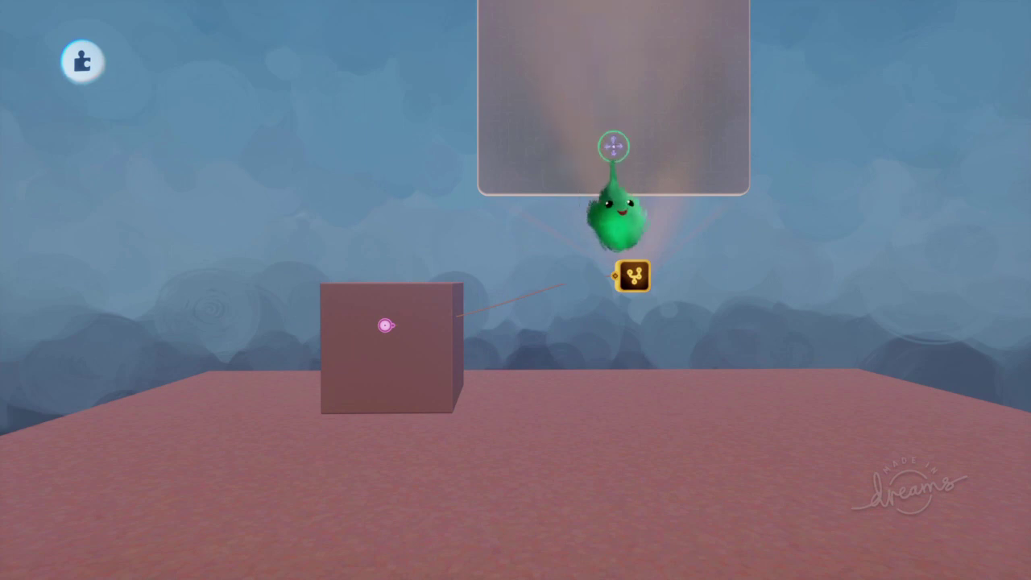
pyautogui.hotkey('ctrl', 'z')
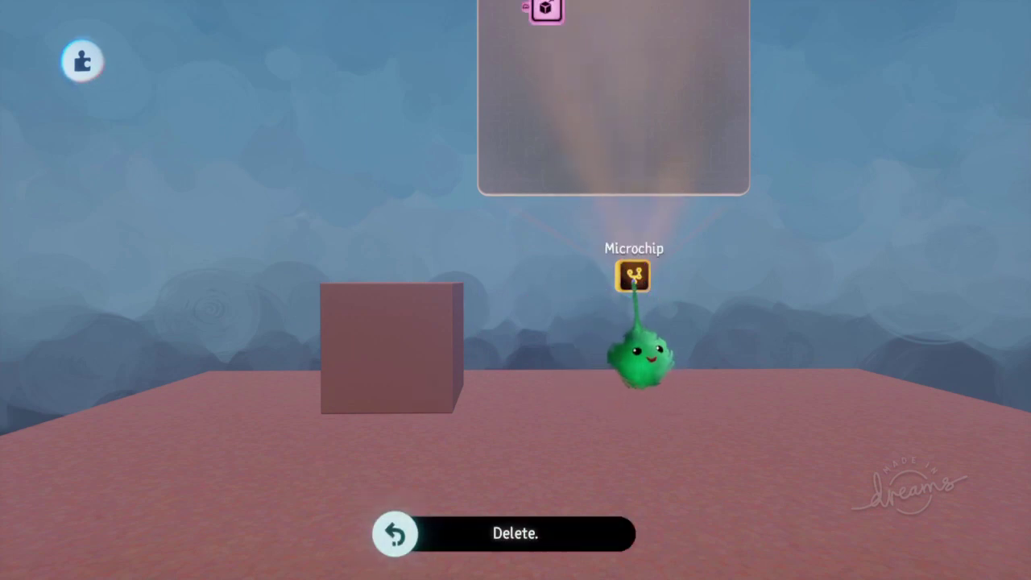
# - Seat the microchip, holding the Mover, back on the cube's front face
pyautogui.moveTo(640, 355); pyautogui.dragTo(384, 435)
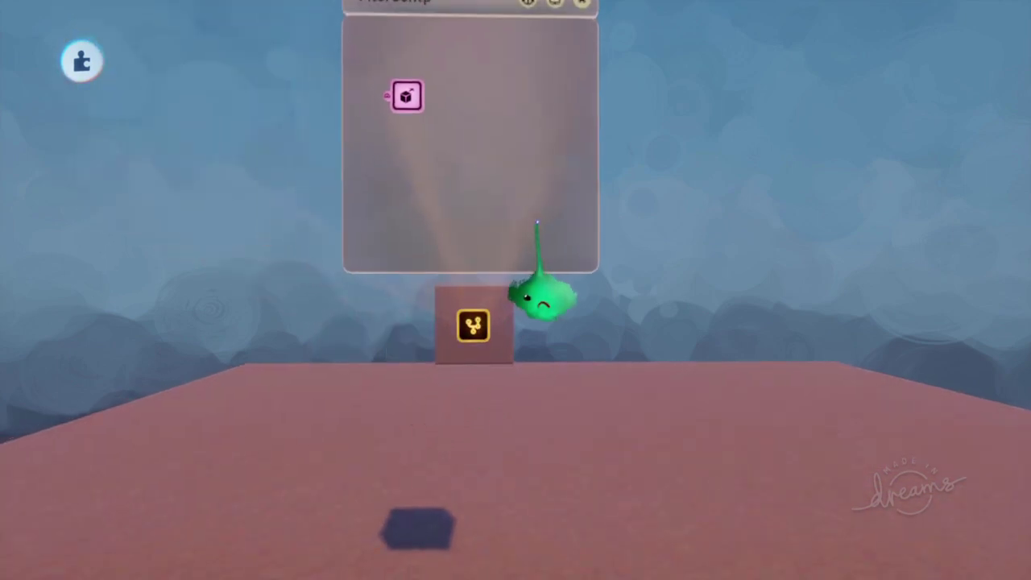
pyautogui.click(422, 87)
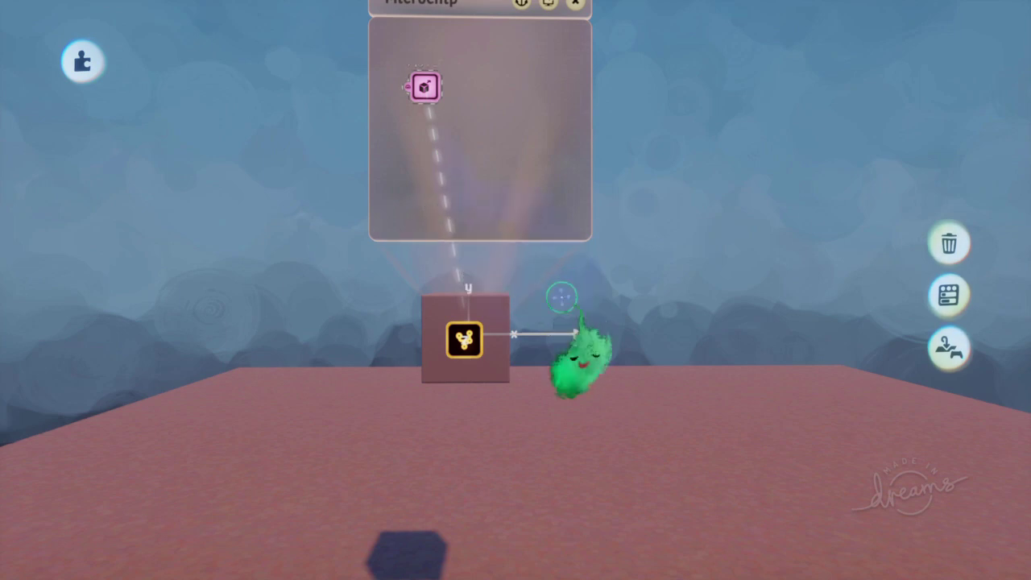
pyautogui.moveTo(475, 385)
pyautogui.mouseDown()
pyautogui.moveTo(314, 379)
pyautogui.moveTo(475, 385)
pyautogui.mouseUp()
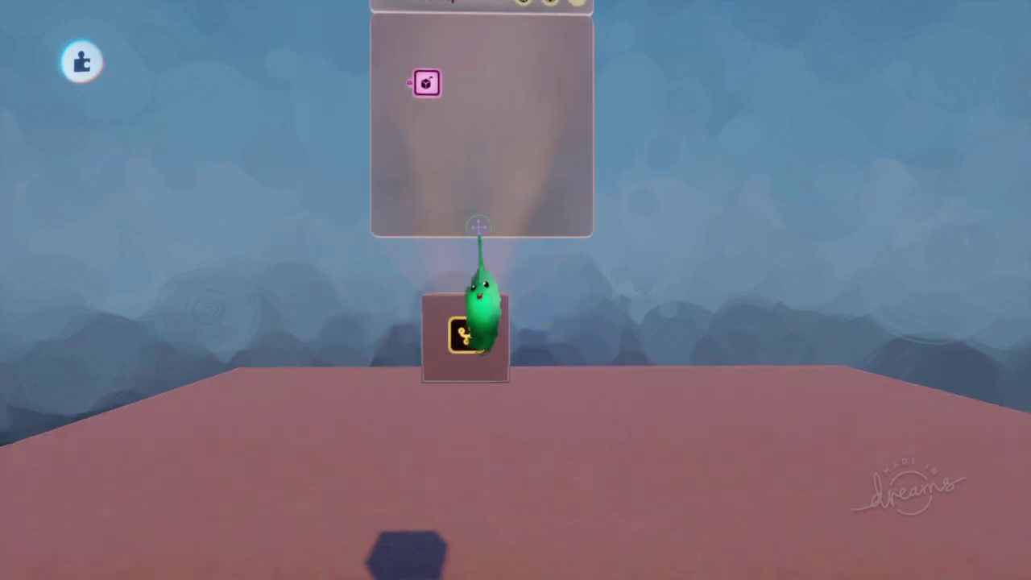
pyautogui.moveTo(478, 227); pyautogui.dragTo(475, 226)
pyautogui.click(451, 259)
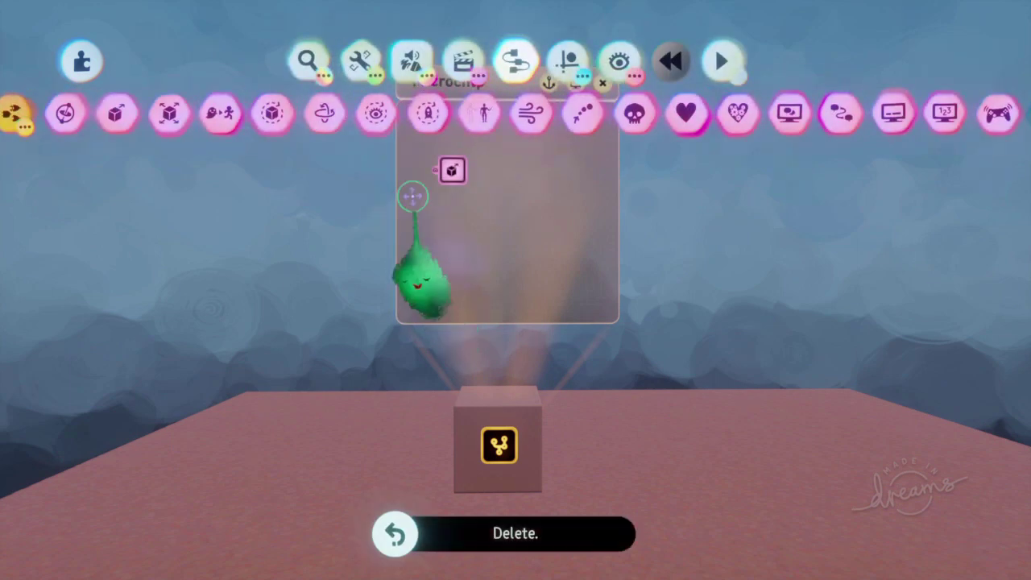
# - Pick a Grab Sensor from the sensor gadgets and attach it to the cube's front face
pyautogui.click(429, 113)
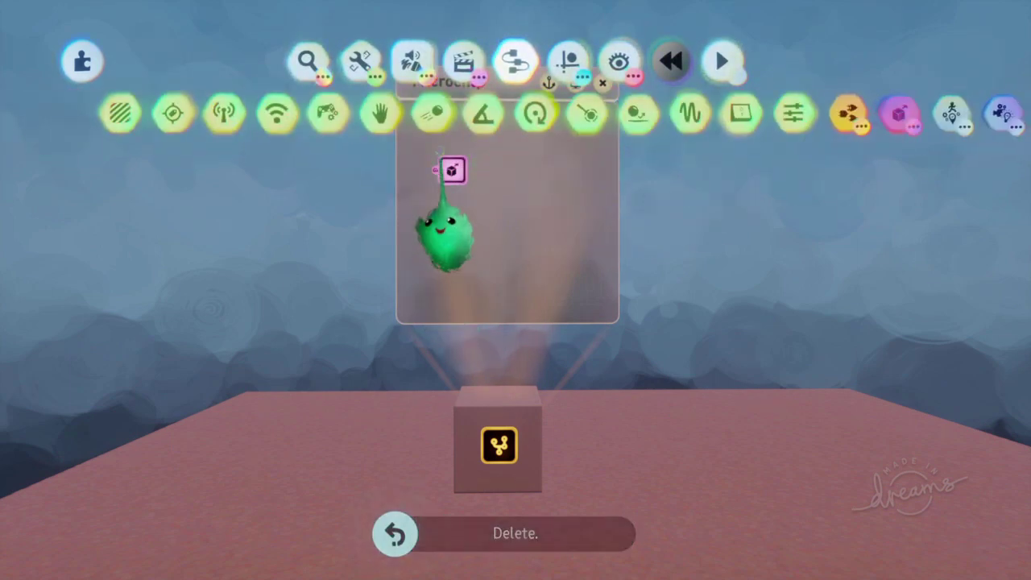
pyautogui.click(379, 113)
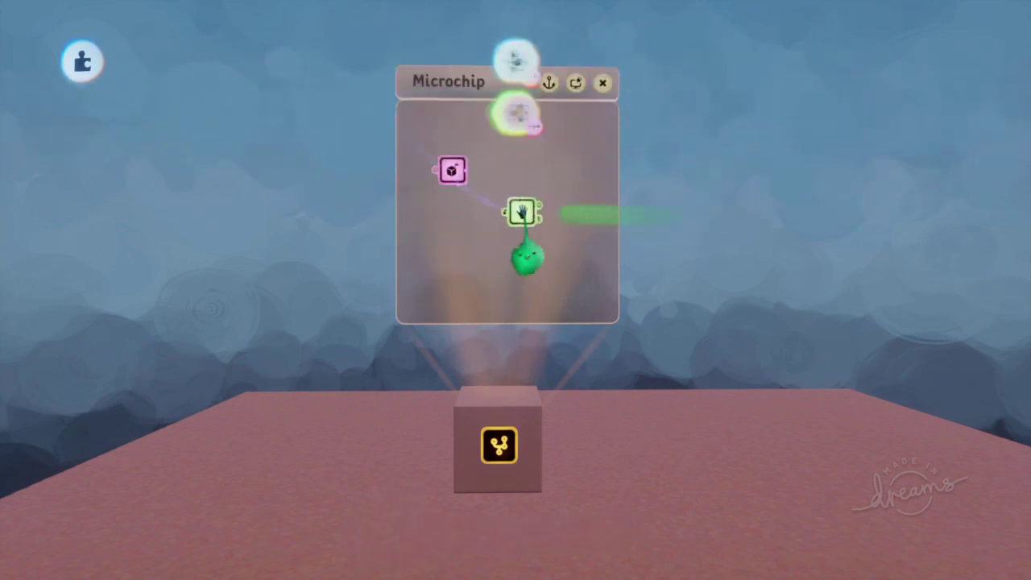
pyautogui.click(509, 237)
pyautogui.moveTo(398, 326); pyautogui.dragTo(504, 503)
# - Undo the accidental move and carry the Grab Sensor back onto the cube's face
pyautogui.moveTo(503, 498); pyautogui.dragTo(523, 484, button='middle')
pyautogui.moveTo(524, 483); pyautogui.dragTo(608, 370)
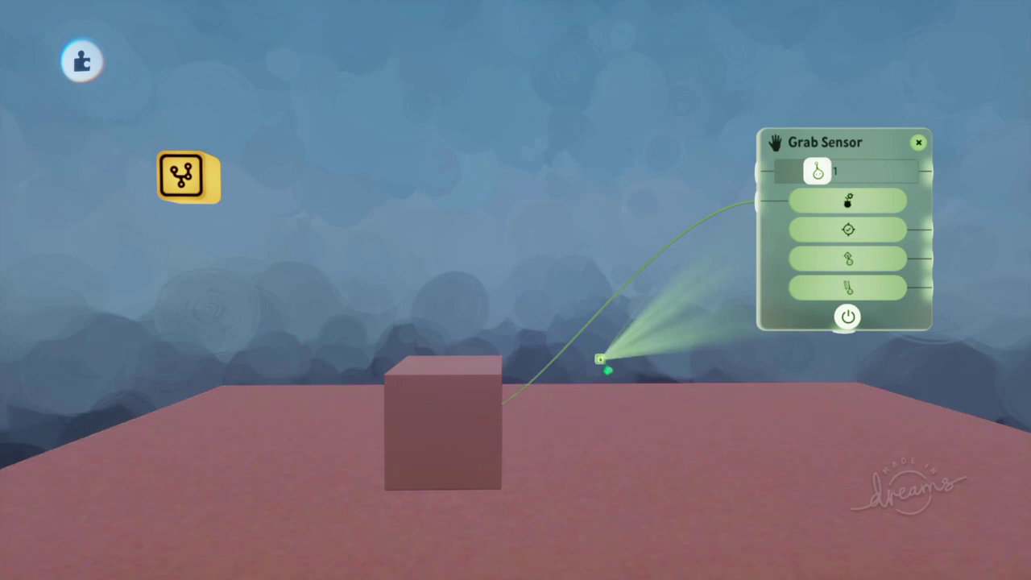
pyautogui.hotkey('ctrl', 'z')
pyautogui.moveTo(524, 497); pyautogui.dragTo(444, 469, button='middle')
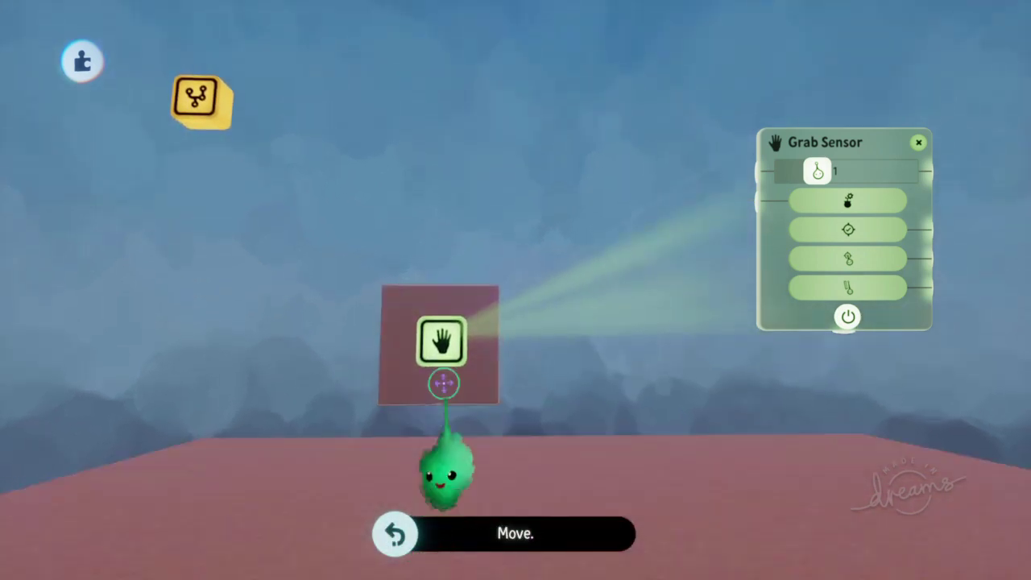
pyautogui.moveTo(467, 408); pyautogui.dragTo(572, 390)
pyautogui.moveTo(582, 395); pyautogui.dragTo(725, 272, button='middle')
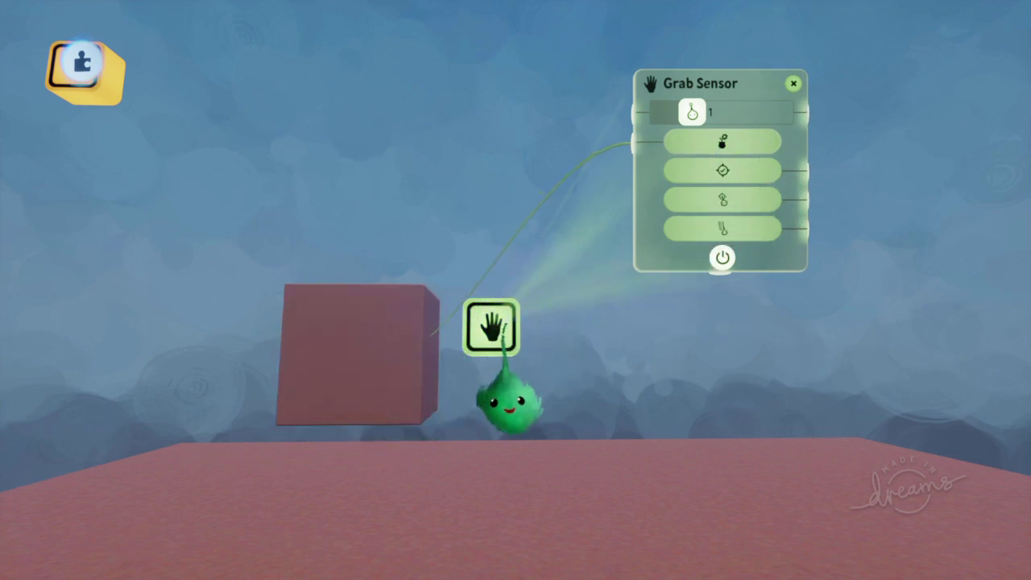
pyautogui.moveTo(503, 334); pyautogui.dragTo(360, 364)
# - Drop the Grab Sensor into the microchip, reseat the chip on the cube, and test briefly
pyautogui.moveTo(360, 364); pyautogui.dragTo(360, 141, button='middle')
pyautogui.moveTo(506, 435); pyautogui.dragTo(760, 341)
pyautogui.moveTo(292, 197); pyautogui.dragTo(534, 490)
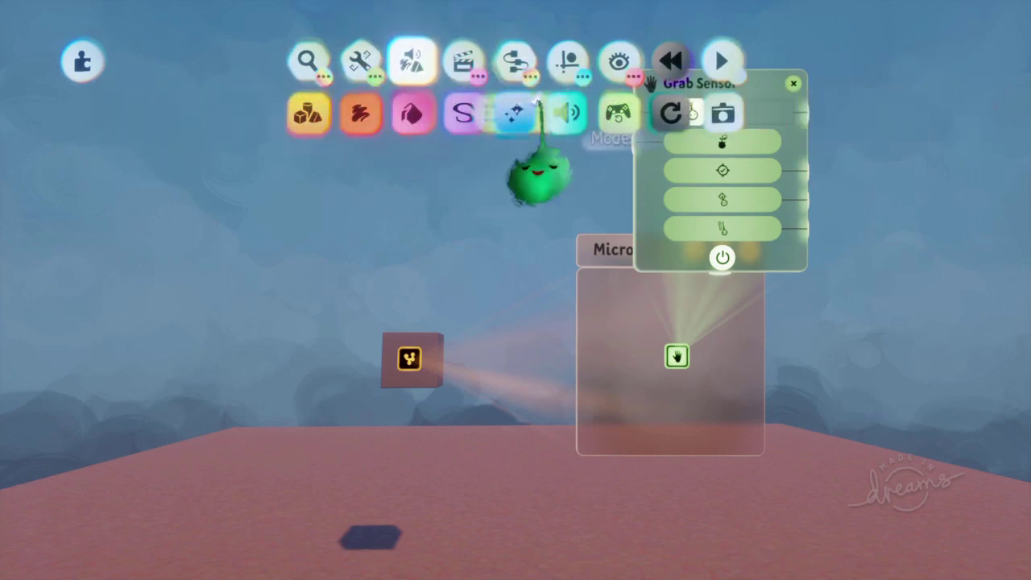
pyautogui.press('space')
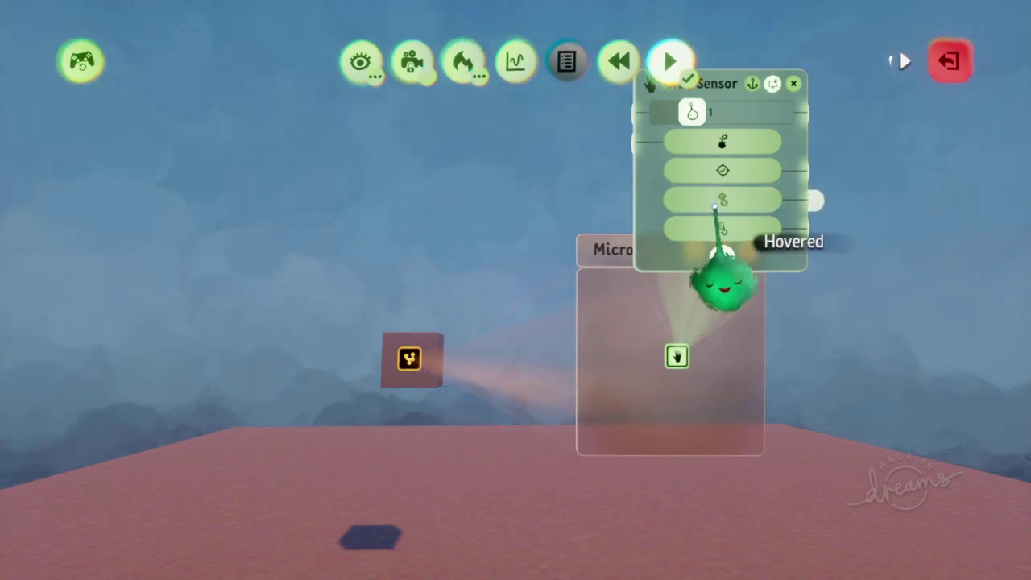
pyautogui.click(424, 364)
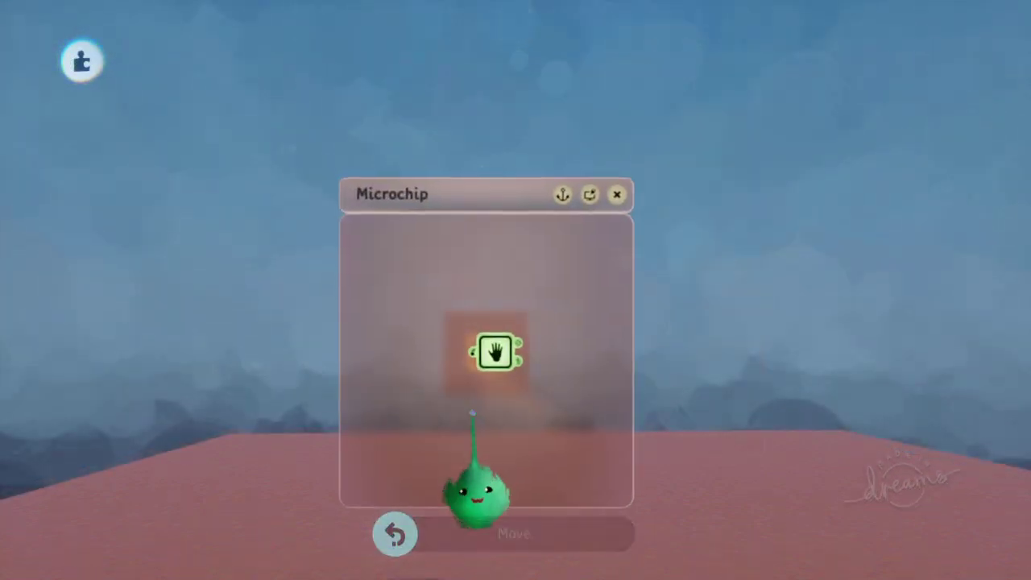
# - Add a Tag gadget named starting with 'G' and set the pink follower against the cube
pyautogui.press('Escape')
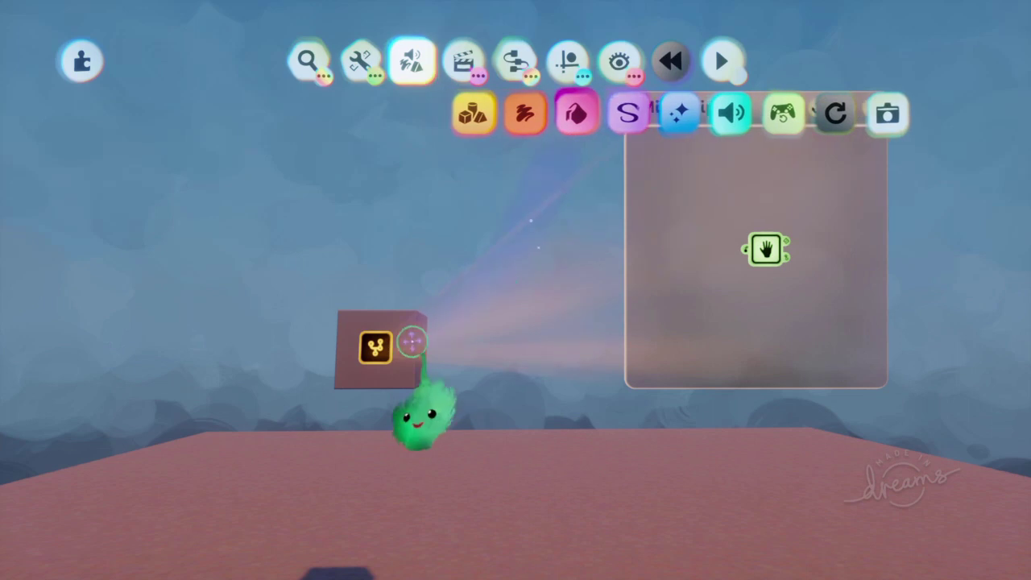
pyautogui.click(516, 60)
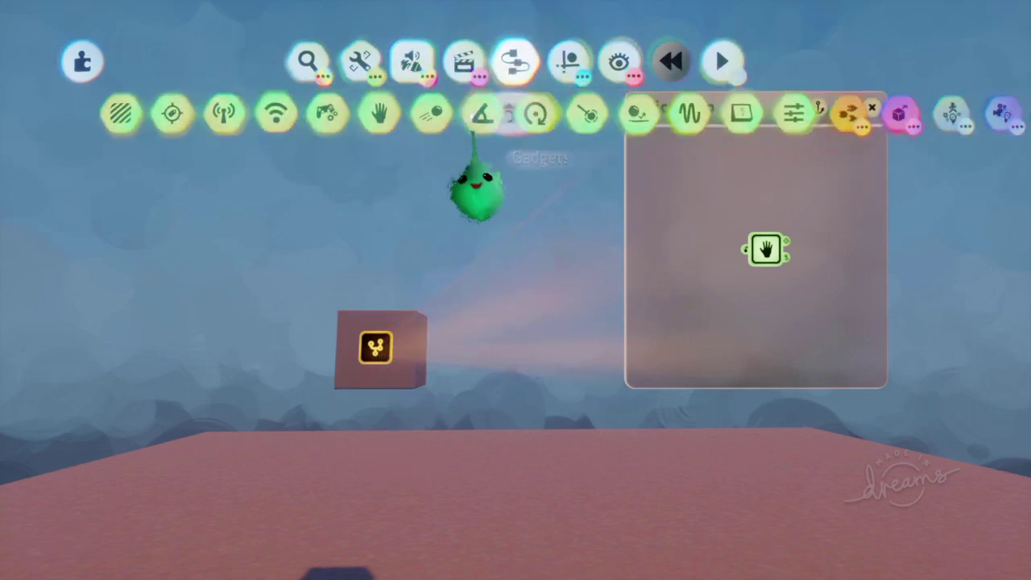
pyautogui.click(456, 113)
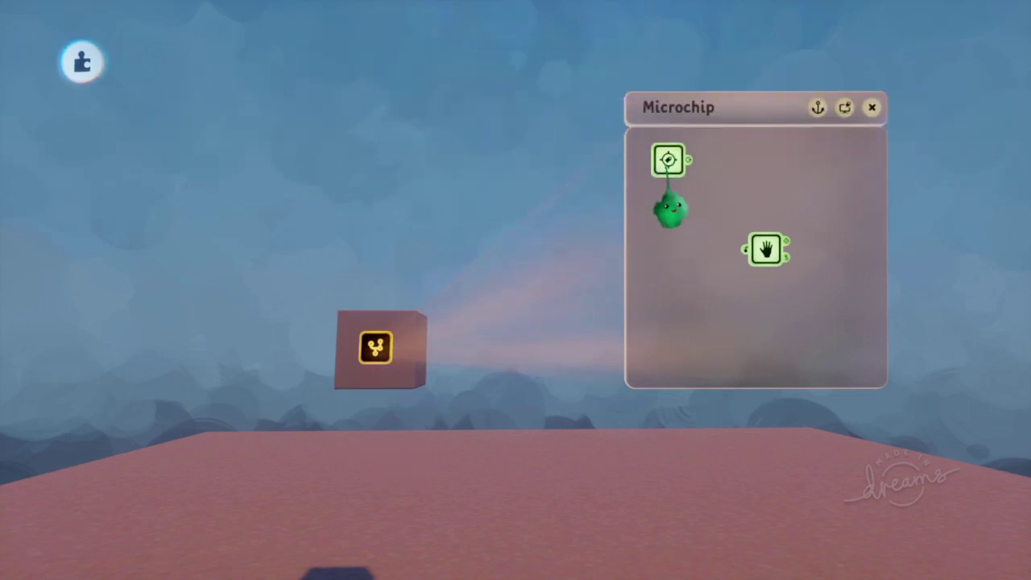
pyautogui.moveTo(679, 232); pyautogui.dragTo(654, 246)
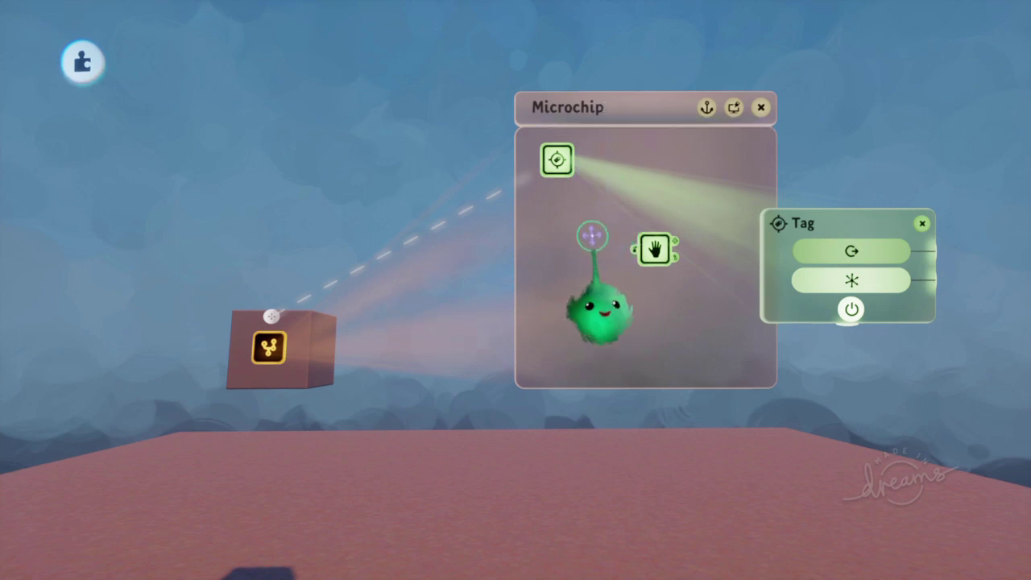
pyautogui.moveTo(576, 334); pyautogui.dragTo(449, 388, button='middle')
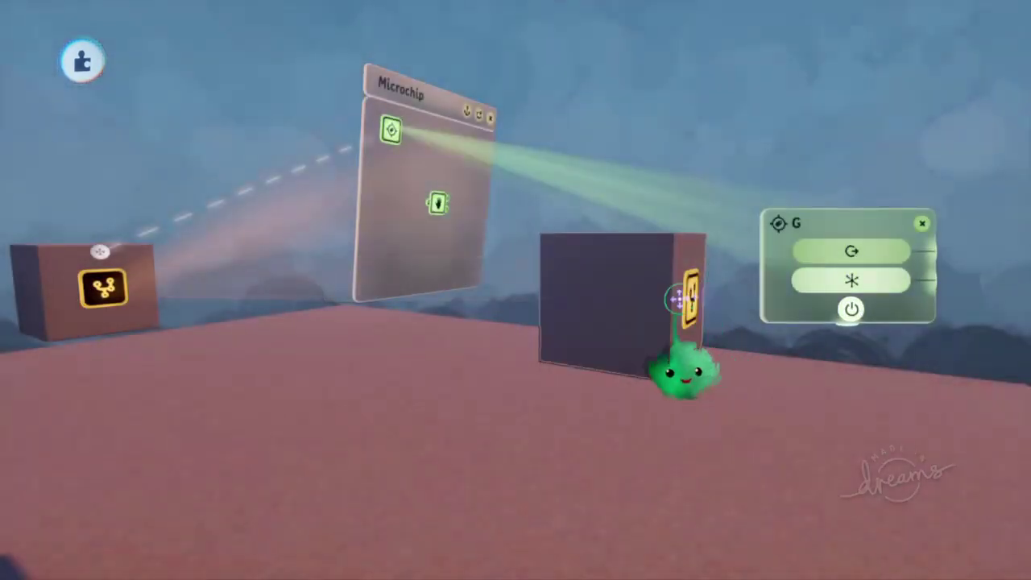
pyautogui.press('Tab')
# - Drop the Follower on the cube and review its follow mode and speed settings
pyautogui.click(220, 112)
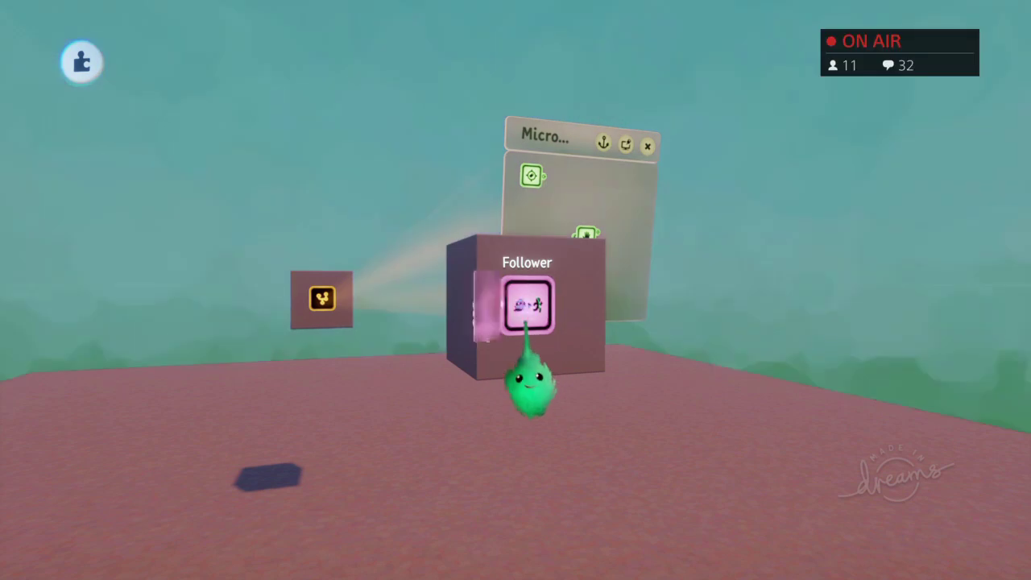
pyautogui.click(529, 310)
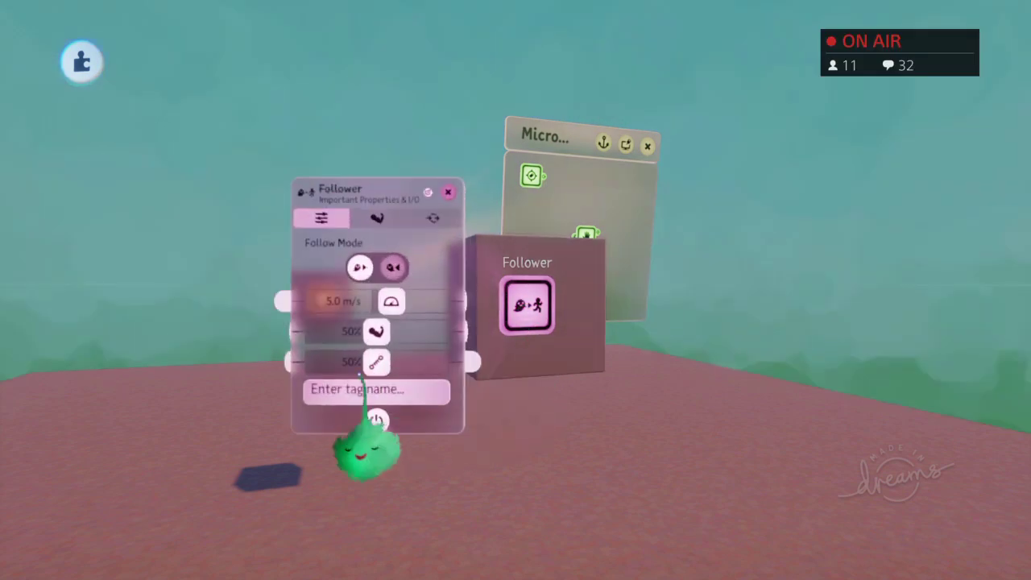
pyautogui.press('Escape')
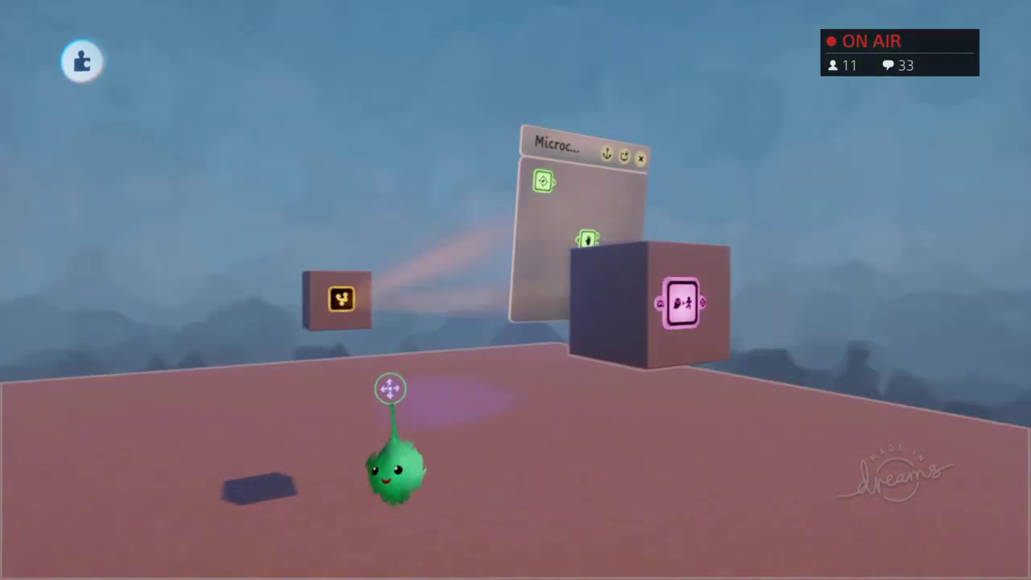
# - Carry the Follower gadget over beside the Microchip on the cube
pyautogui.moveTo(414, 404); pyautogui.dragTo(464, 397, button='middle')
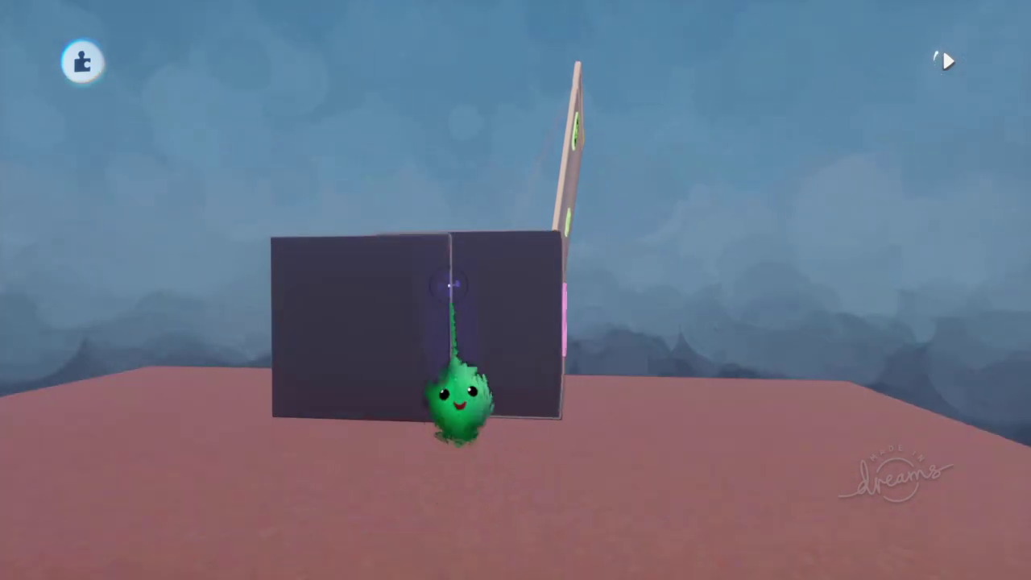
pyautogui.moveTo(451, 284); pyautogui.dragTo(546, 392, button='middle')
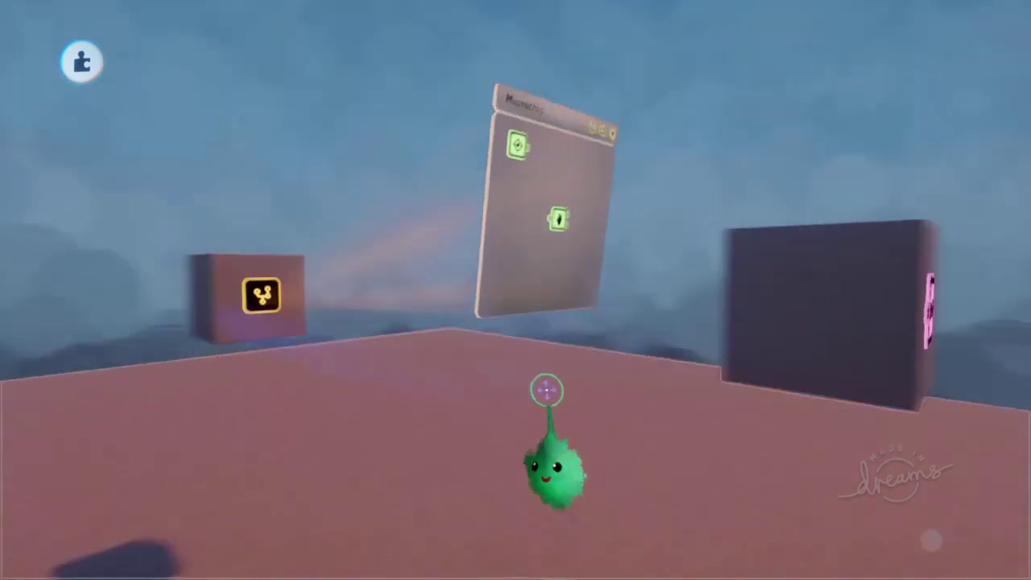
pyautogui.click(414, 414)
pyautogui.moveTo(529, 345); pyautogui.dragTo(493, 310, button='middle')
pyautogui.click(574, 282)
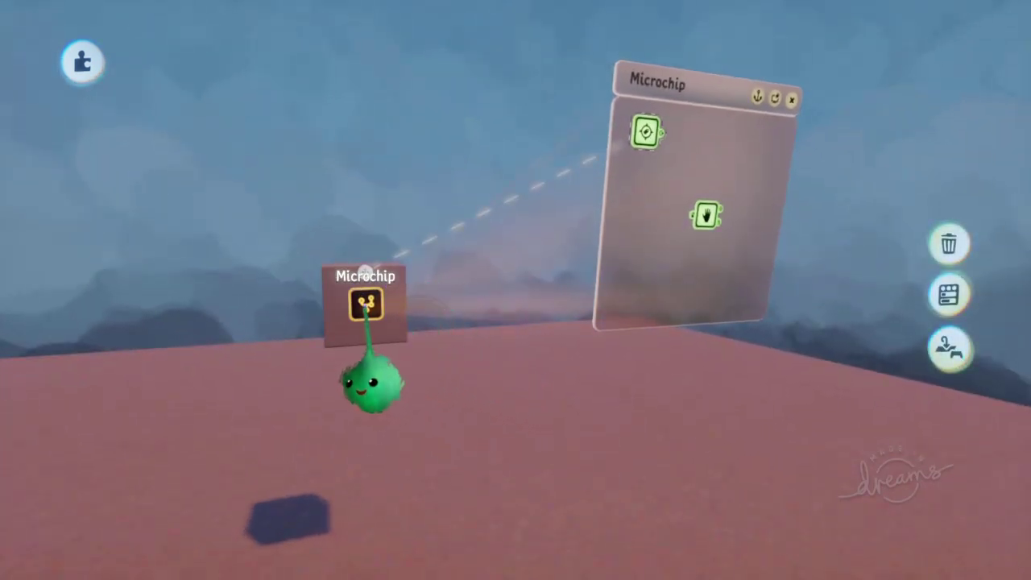
pyautogui.moveTo(457, 238); pyautogui.dragTo(458, 138, button='middle')
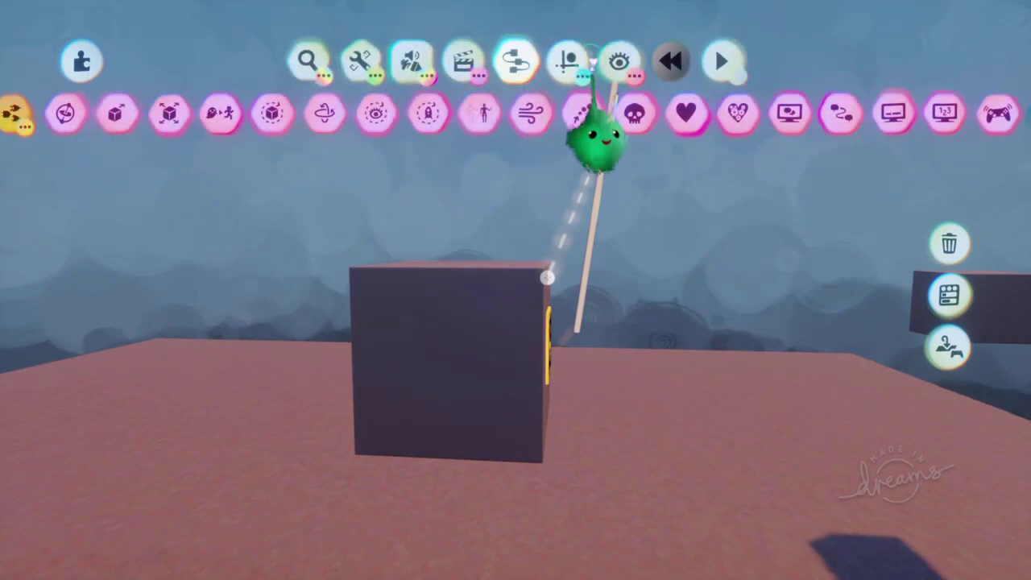
# - Turn on guide snapping and slide the Microchip cube along the snapping grid
pyautogui.click(567, 62)
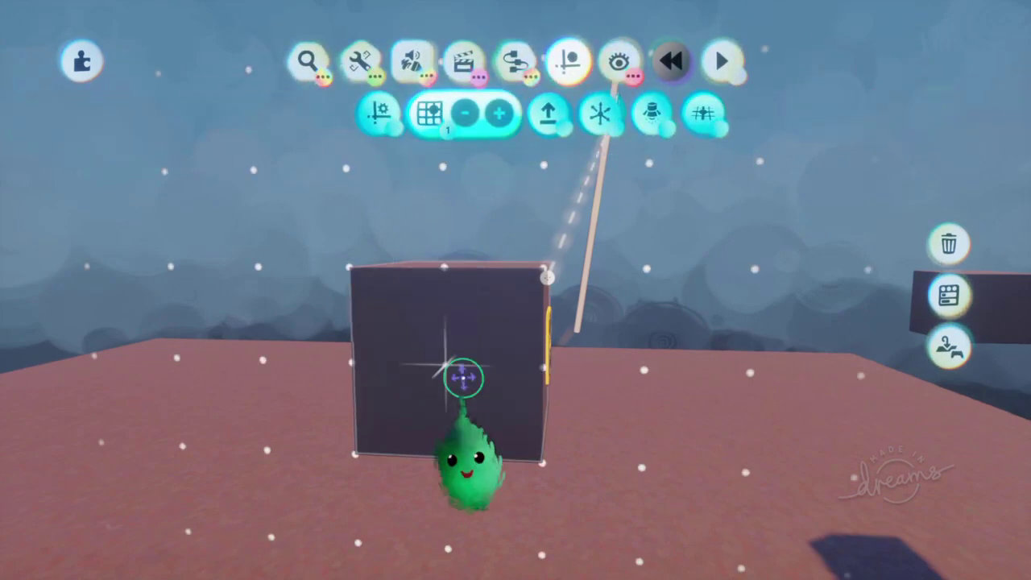
pyautogui.moveTo(456, 392); pyautogui.dragTo(481, 376, button='middle')
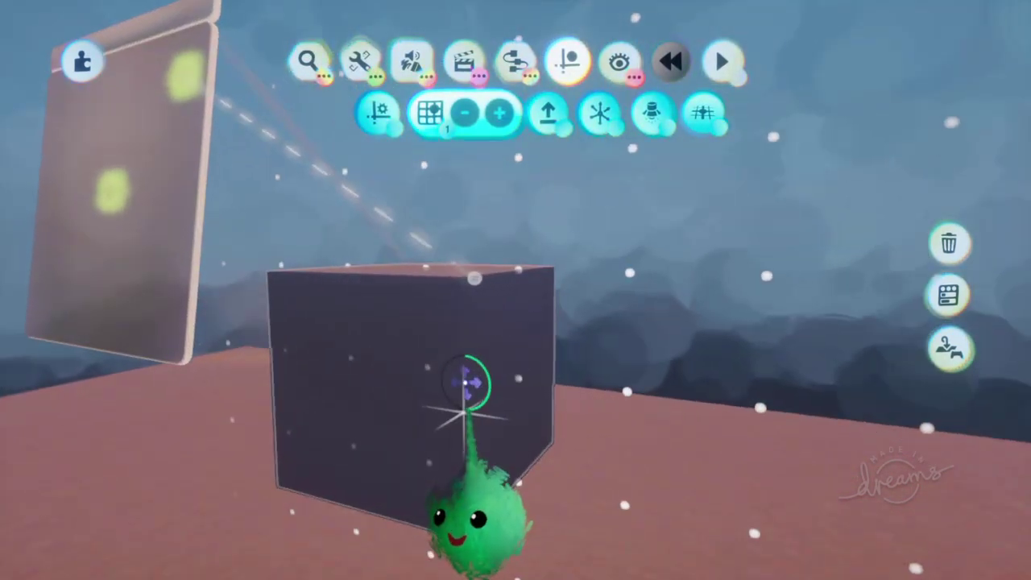
pyautogui.moveTo(467, 382); pyautogui.dragTo(637, 287, button='middle')
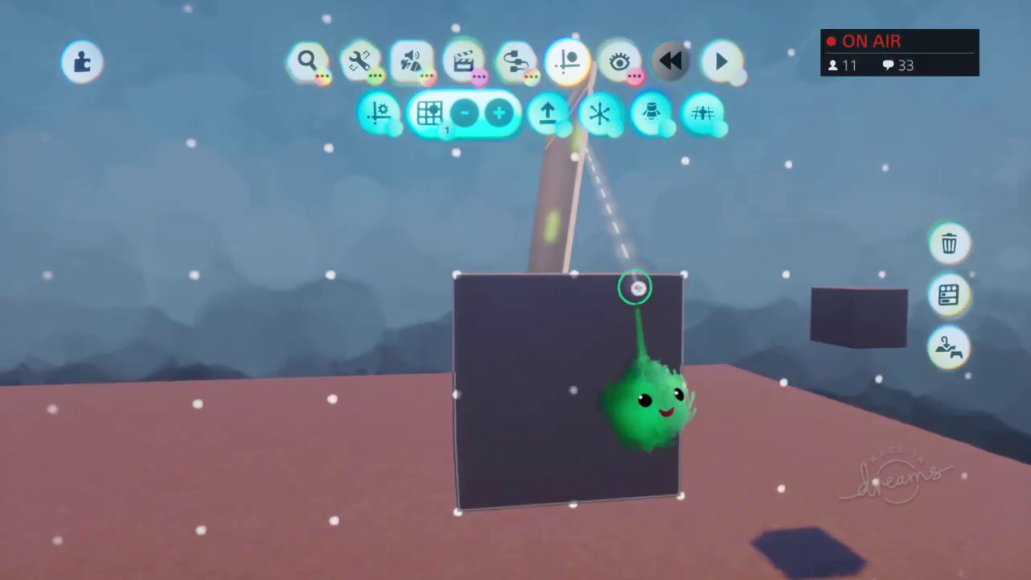
pyautogui.moveTo(638, 288); pyautogui.dragTo(549, 287)
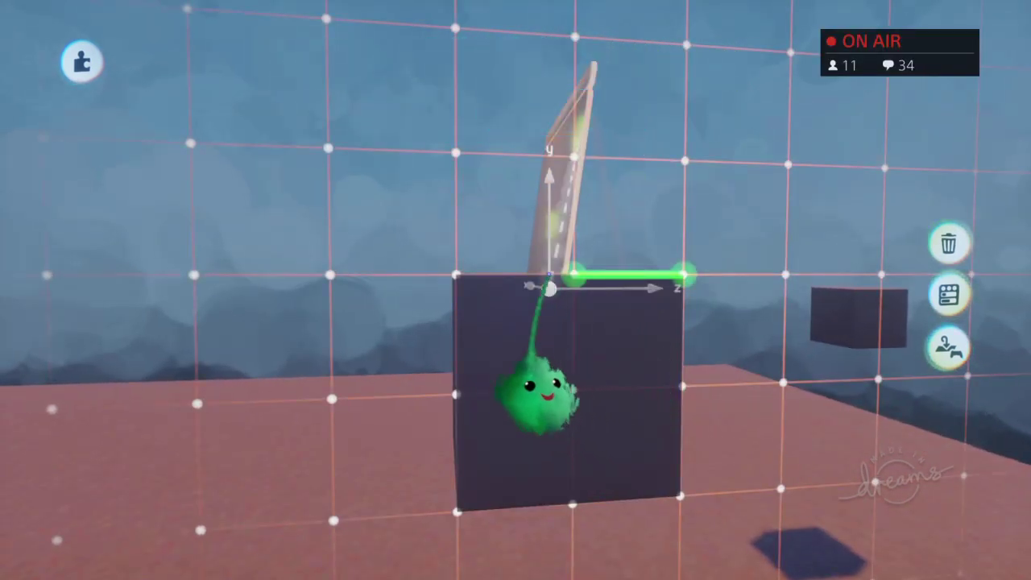
pyautogui.moveTo(407, 274); pyautogui.dragTo(442, 322)
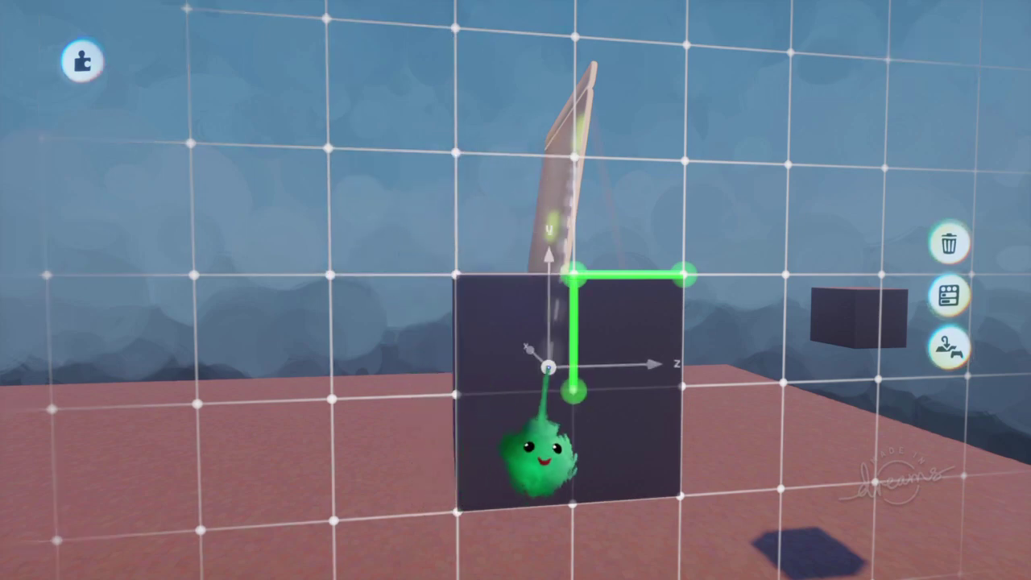
pyautogui.moveTo(547, 368); pyautogui.dragTo(526, 345, button='middle')
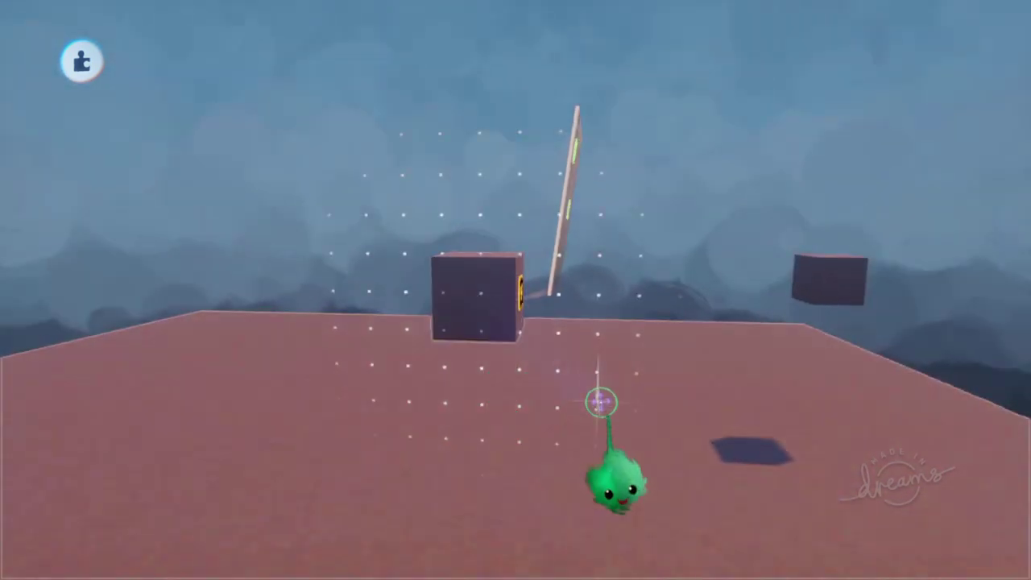
# - Push the right-hand cube against the gadget cube
pyautogui.moveTo(601, 403); pyautogui.dragTo(582, 393, button='middle')
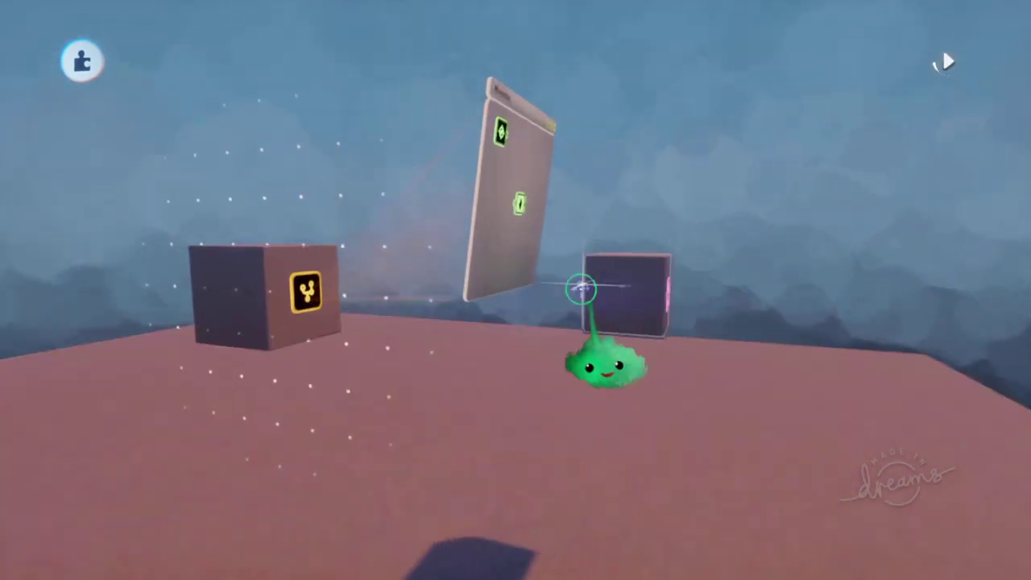
pyautogui.moveTo(583, 290); pyautogui.dragTo(348, 451)
pyautogui.moveTo(387, 455); pyautogui.dragTo(473, 290, button='middle')
# - Reseat the Microchip lower right on the cube's front face, then check Show/Hide options
pyautogui.click(465, 298)
pyautogui.moveTo(465, 298); pyautogui.dragTo(299, 346)
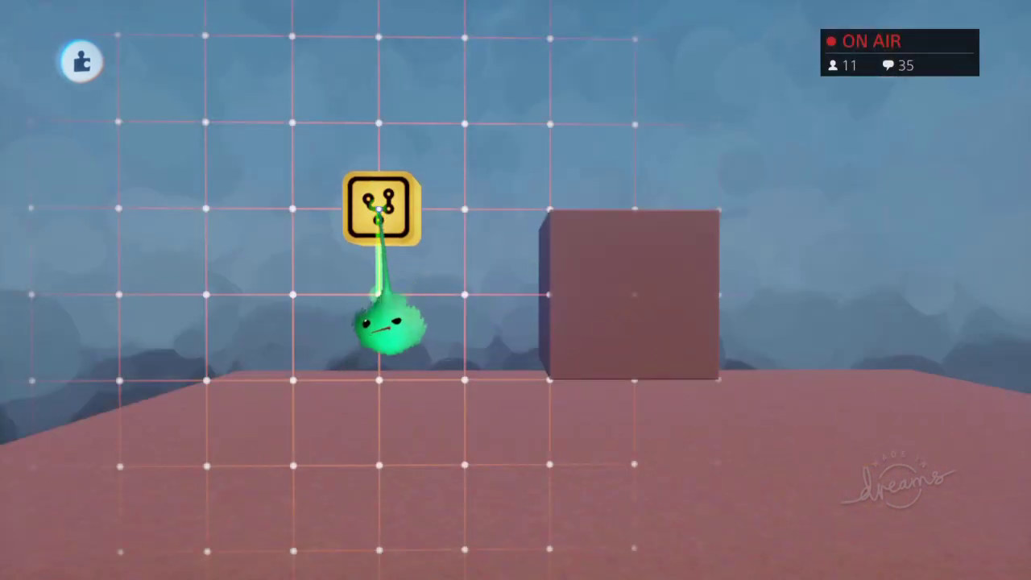
pyautogui.moveTo(386, 322); pyautogui.dragTo(572, 347)
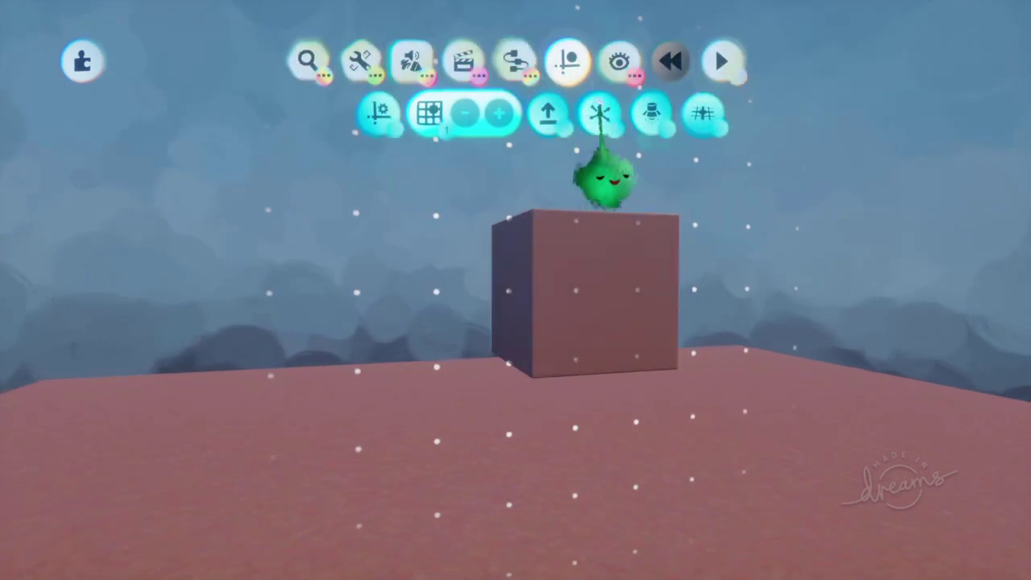
pyautogui.click(618, 63)
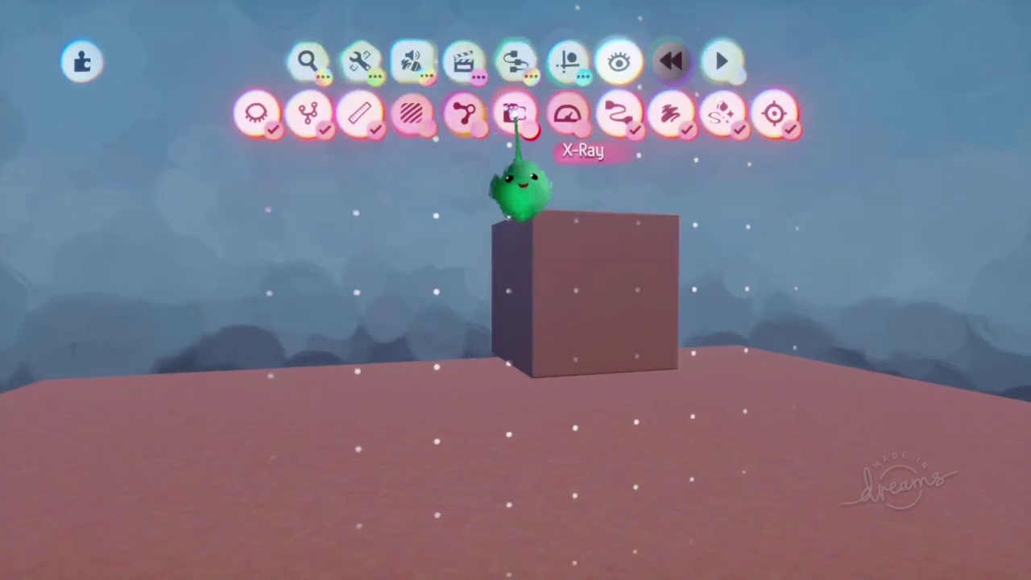
pyautogui.press('Escape')
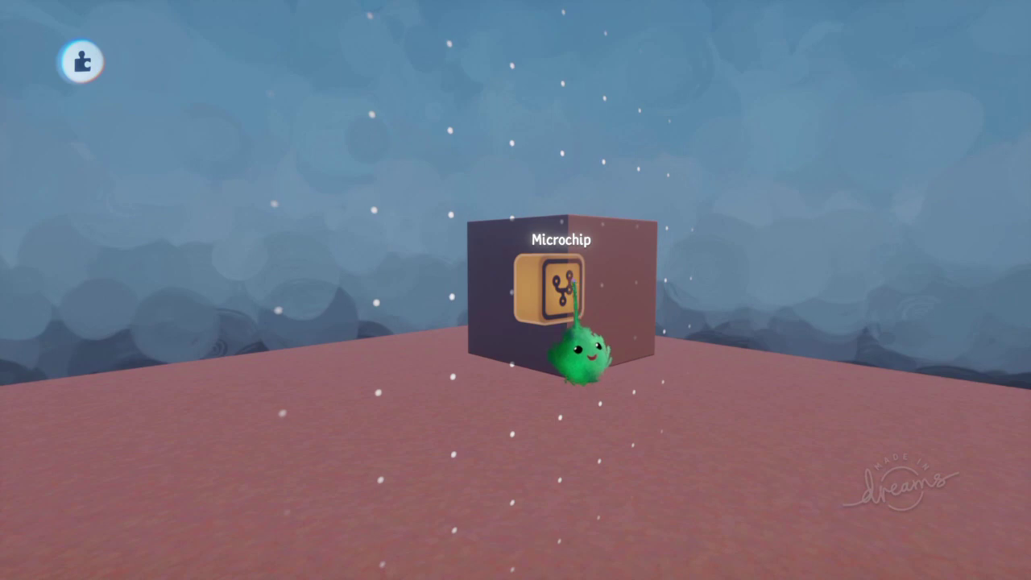
# - Check the Microchip's contents, then stamp a new sensor gadget into it
pyautogui.click(456, 294)
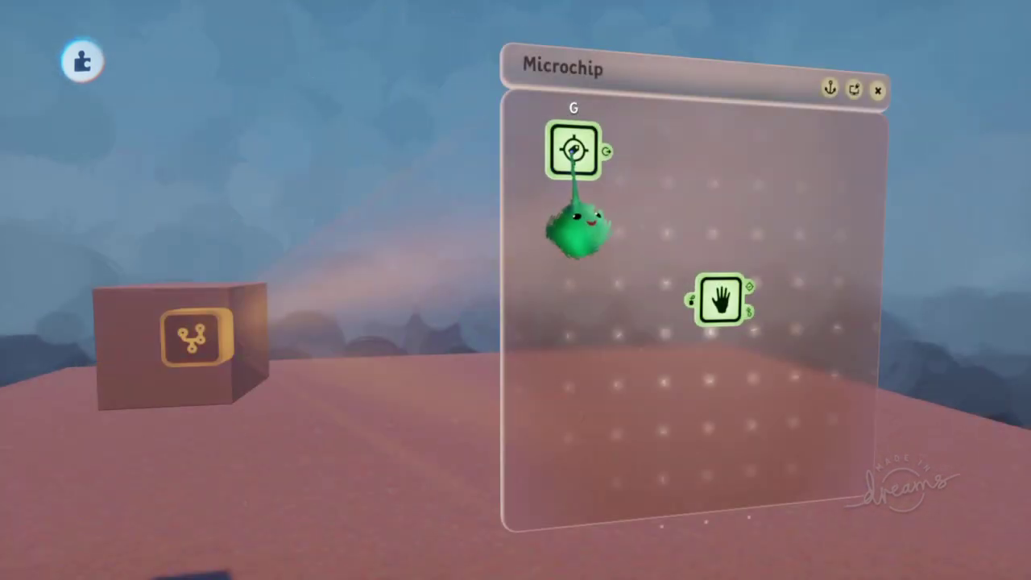
pyautogui.press('Escape')
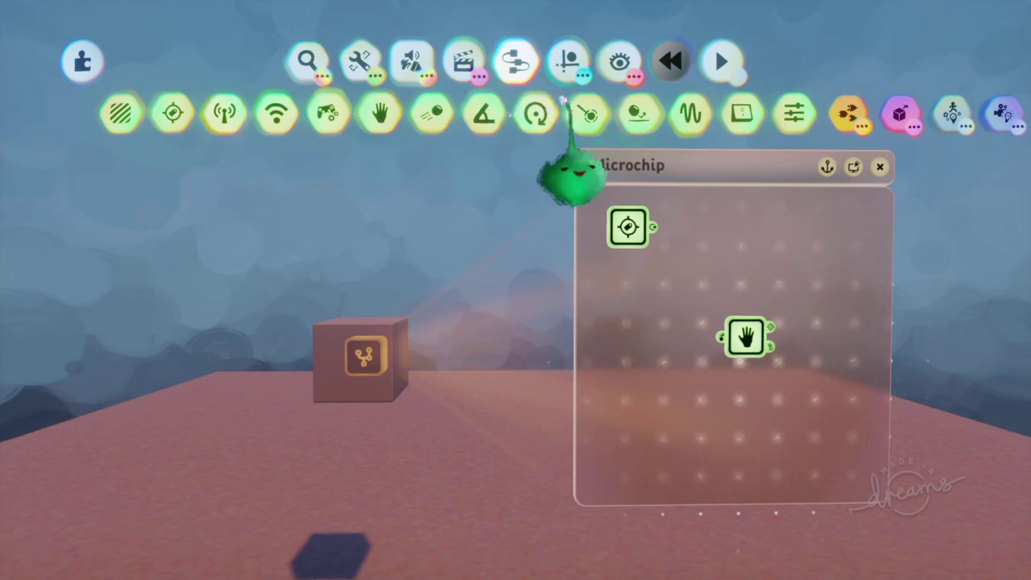
pyautogui.click(586, 113)
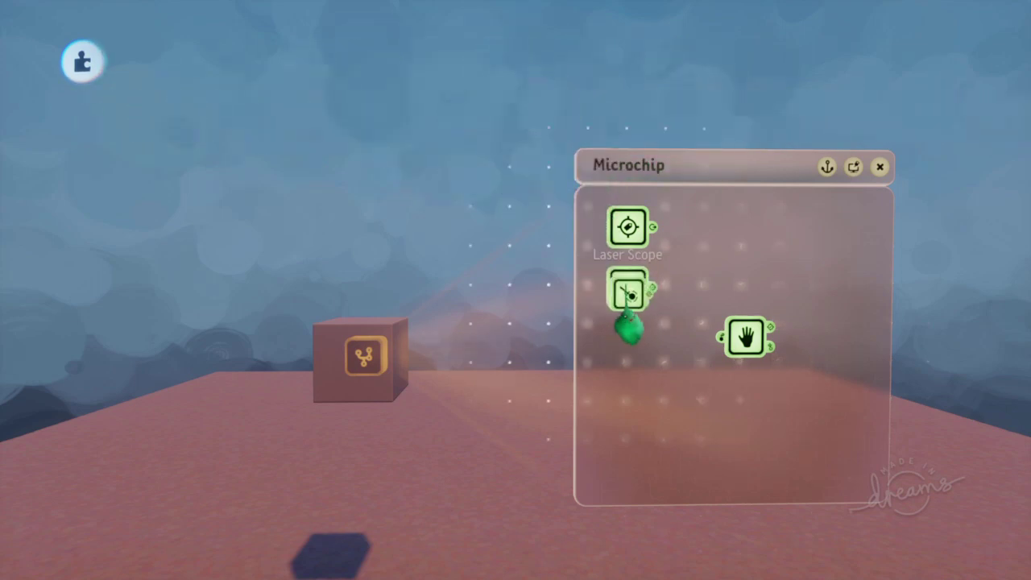
pyautogui.moveTo(628, 355); pyautogui.dragTo(484, 201, button='middle')
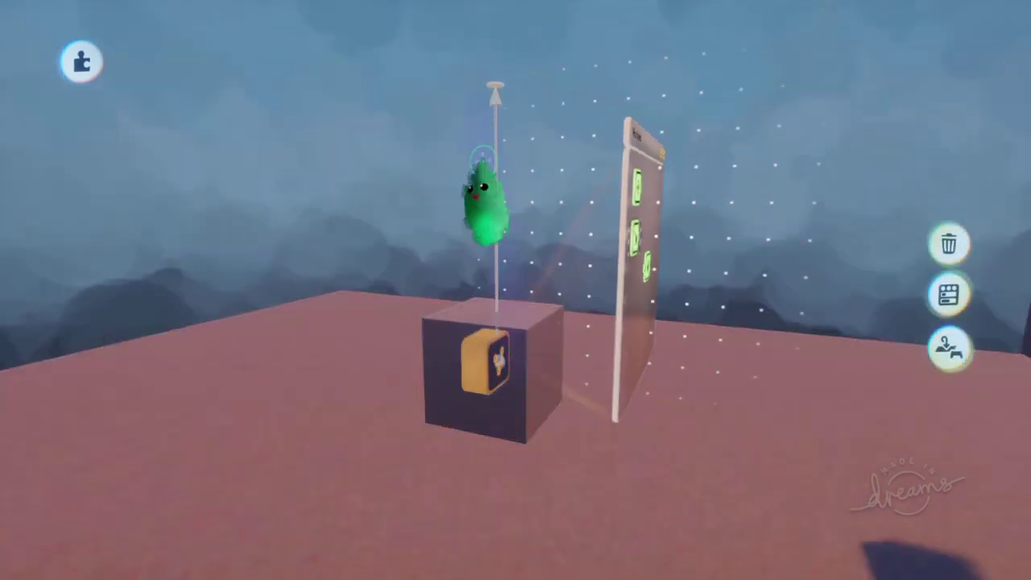
pyautogui.moveTo(506, 455); pyautogui.dragTo(610, 357, button='middle')
# - Drop a Trigger Zone sensor into the Microchip below the Laser Scope
pyautogui.press('Tab')
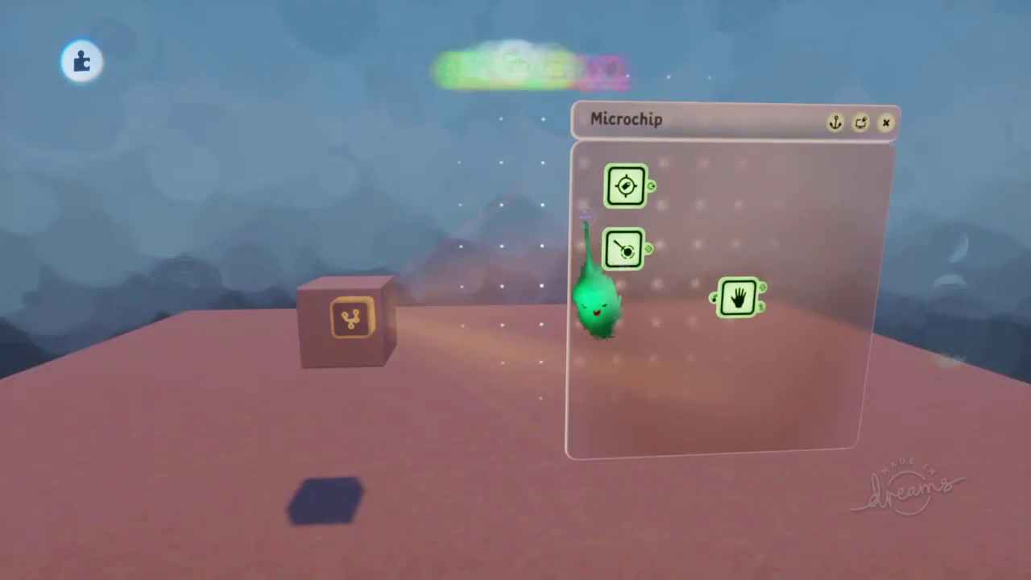
pyautogui.click(121, 112)
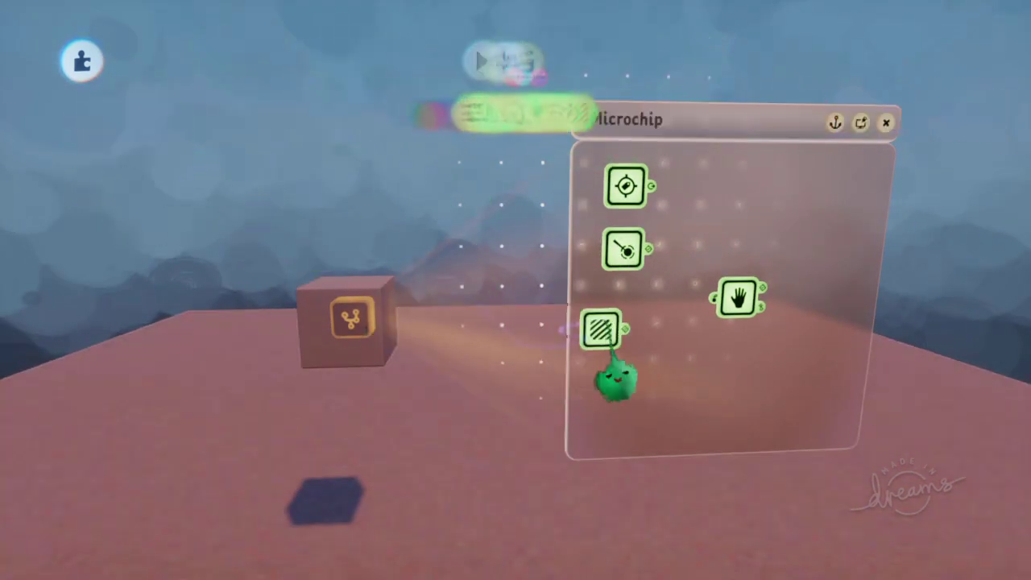
pyautogui.click(622, 355)
pyautogui.moveTo(622, 355); pyautogui.dragTo(306, 332, button='middle')
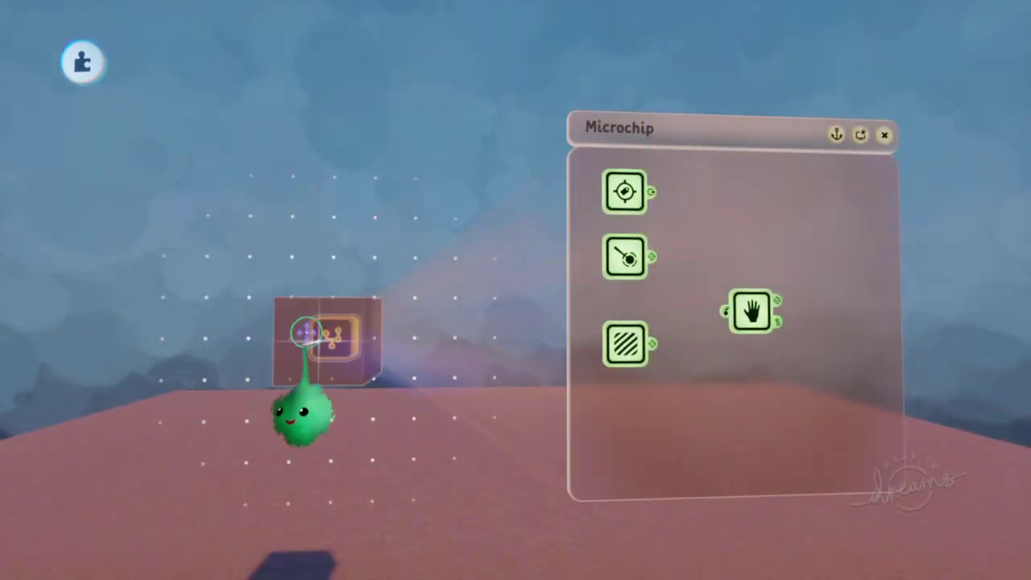
pyautogui.moveTo(315, 414); pyautogui.dragTo(628, 488, button='middle')
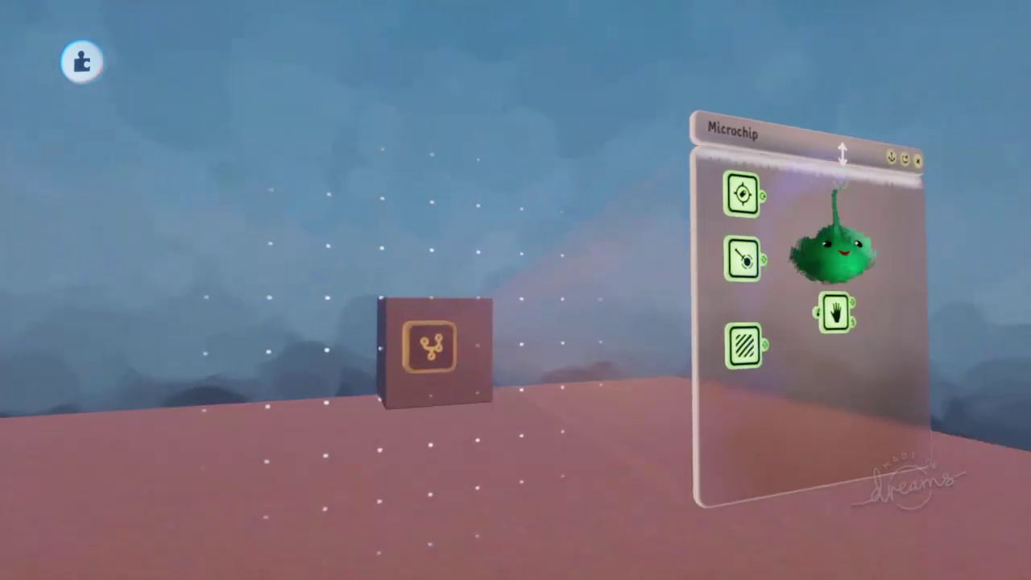
pyautogui.moveTo(590, 420); pyautogui.dragTo(520, 388, button='middle')
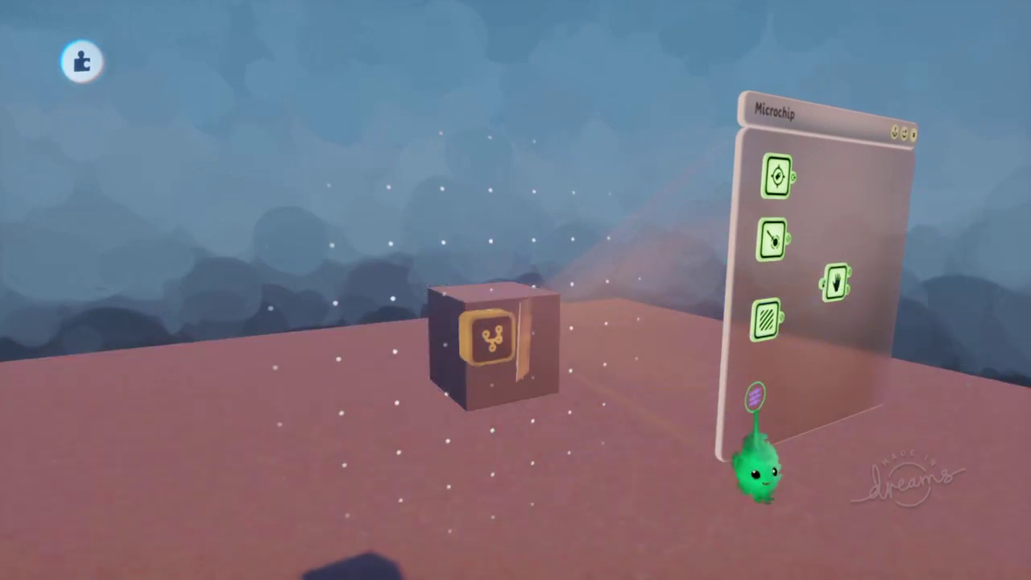
# - Check the Microchip's orange colour and icon settings, then open its interior
pyautogui.click(757, 475)
pyautogui.press('Escape')
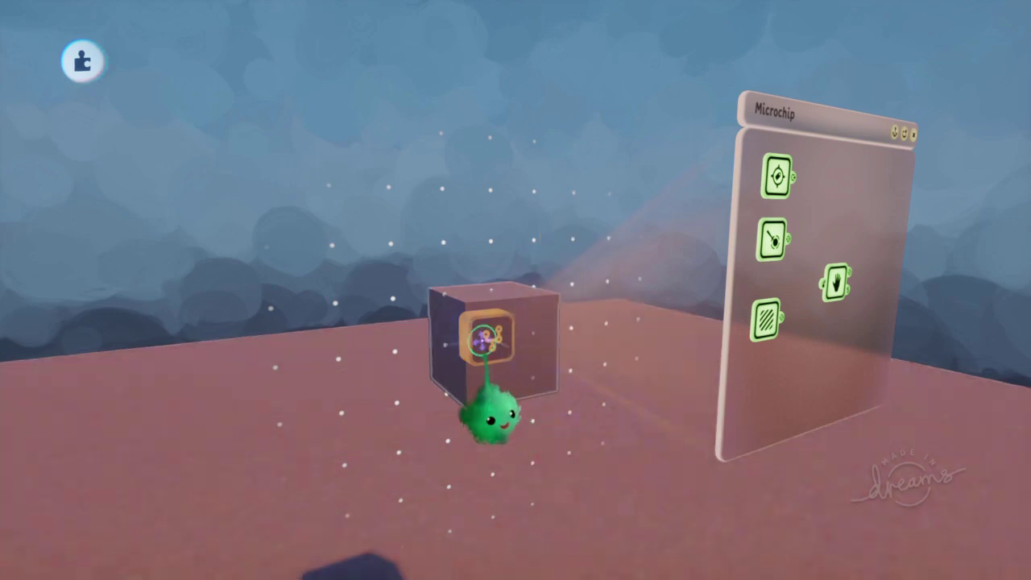
pyautogui.click(483, 341)
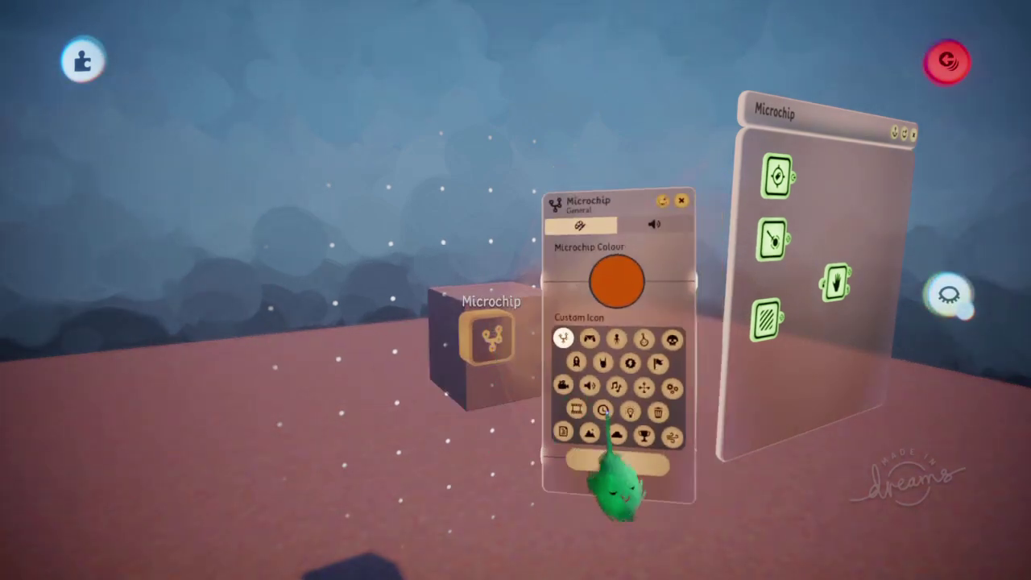
pyautogui.press('Escape')
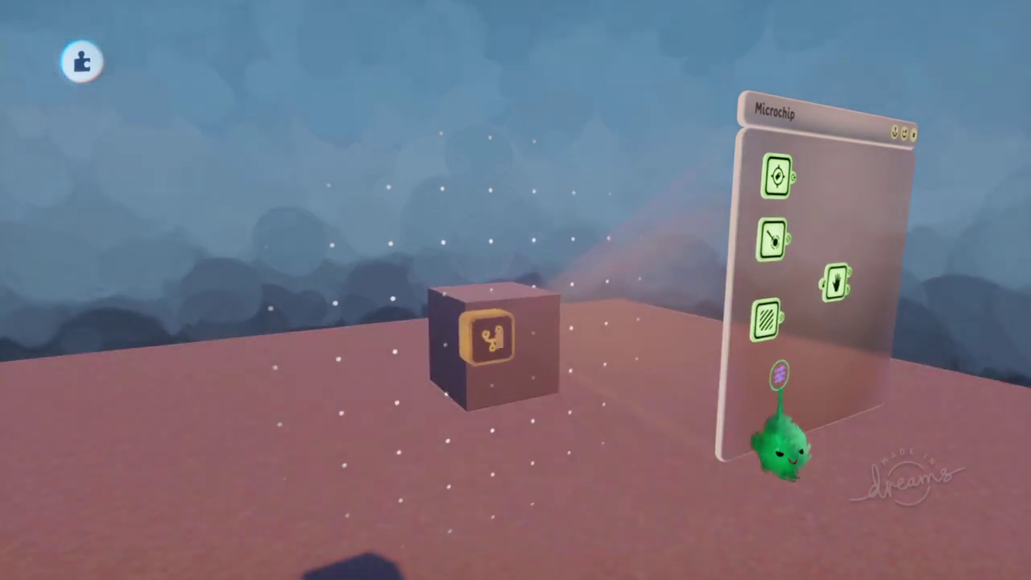
pyautogui.click(780, 375)
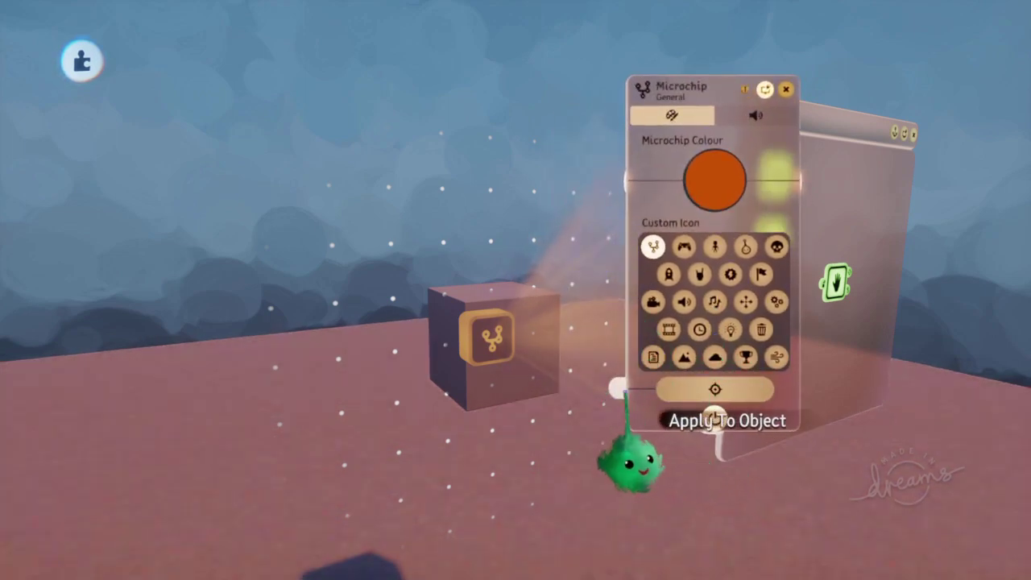
pyautogui.moveTo(535, 386); pyautogui.dragTo(685, 532, button='middle')
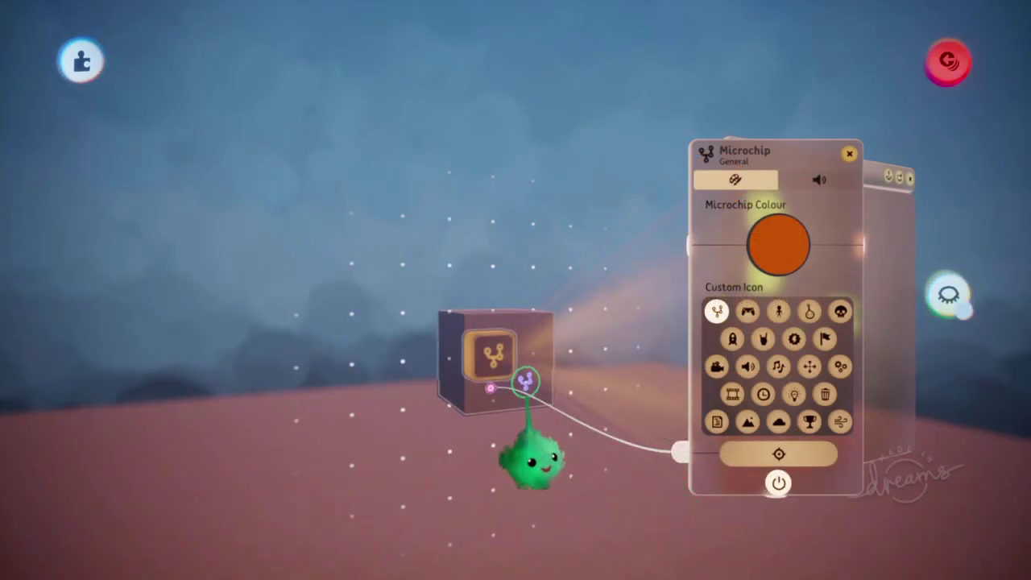
pyautogui.click(778, 451)
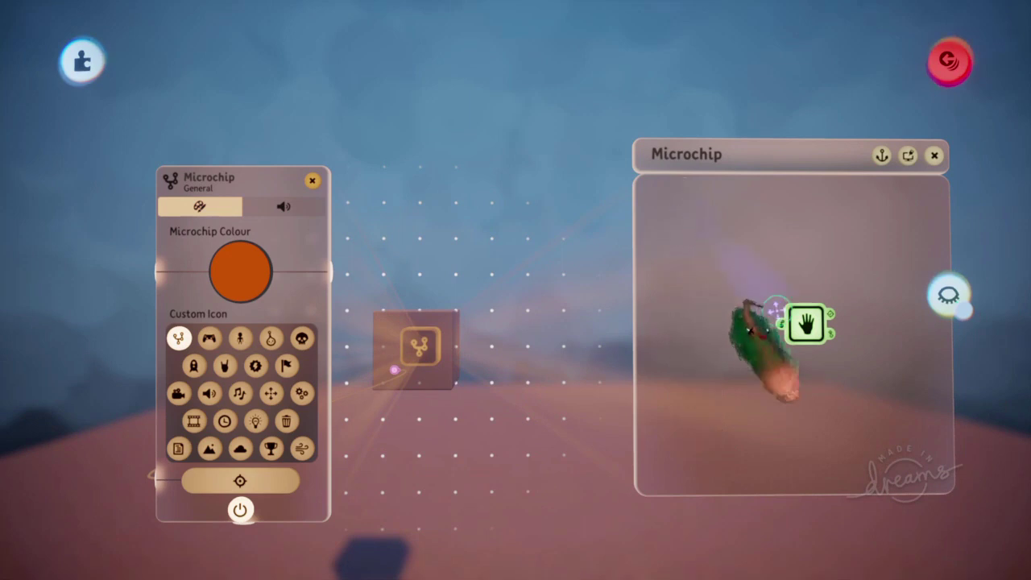
# - Place a Mover gadget inside the cube's microchip and move its settings panel aside
pyautogui.press('s')
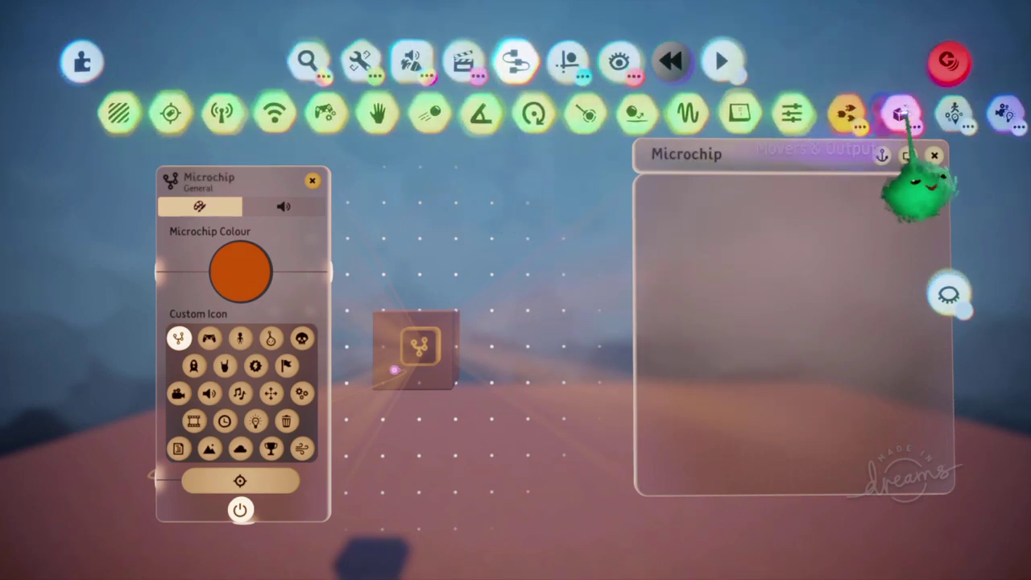
pyautogui.click(117, 112)
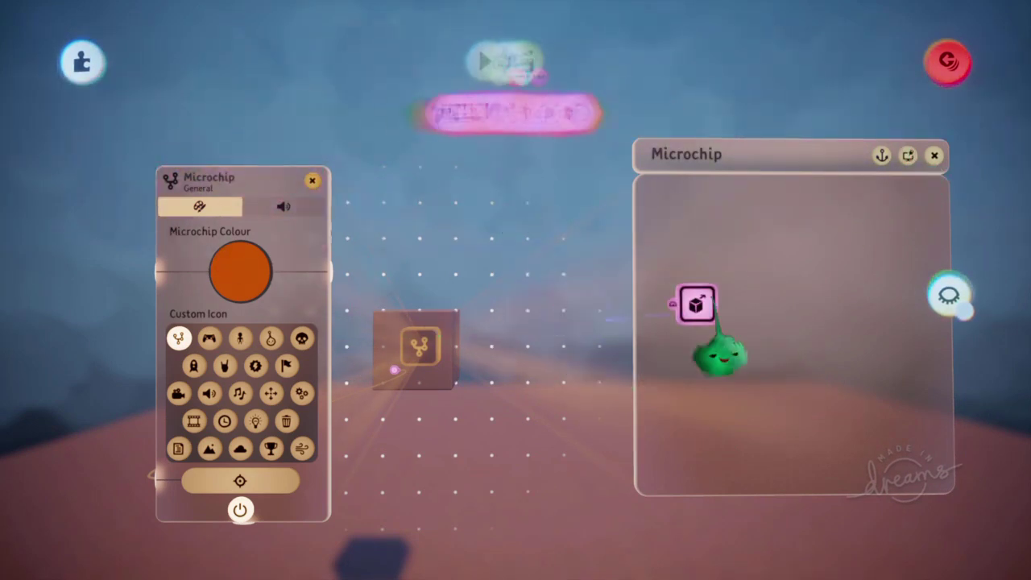
pyautogui.press('Escape')
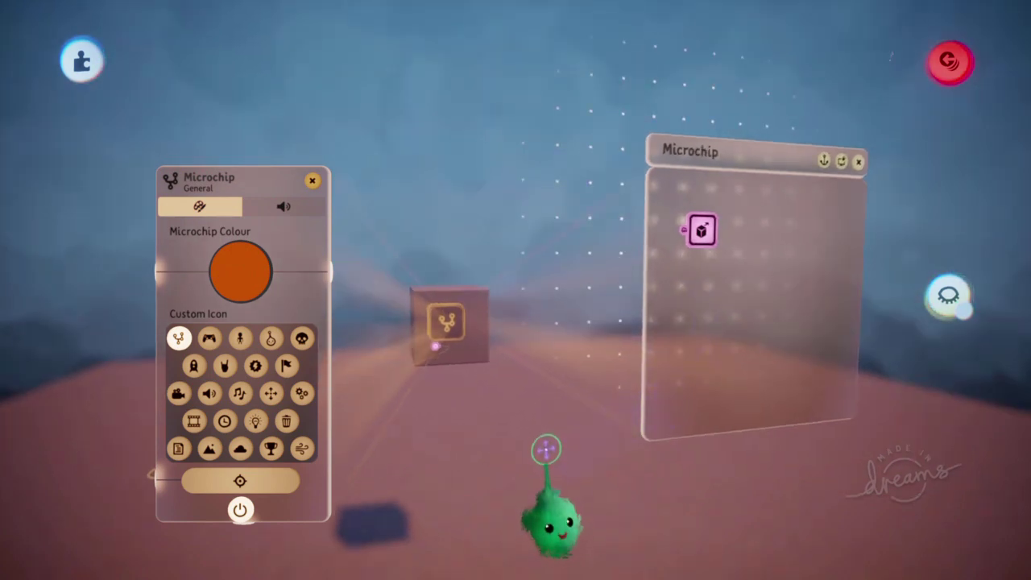
pyautogui.moveTo(753, 284); pyautogui.dragTo(481, 331, button='middle')
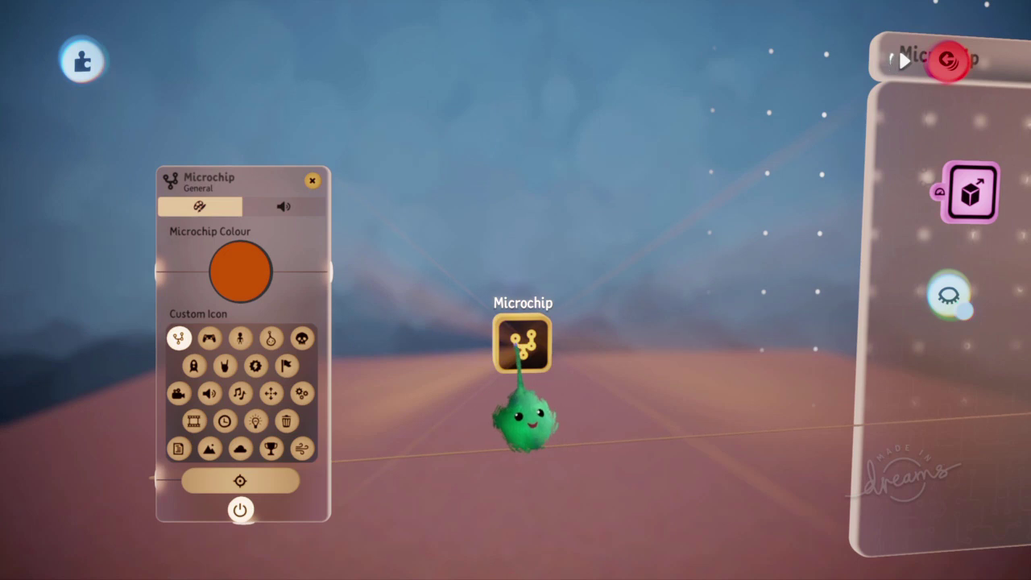
pyautogui.moveTo(523, 419); pyautogui.dragTo(568, 368, button='middle')
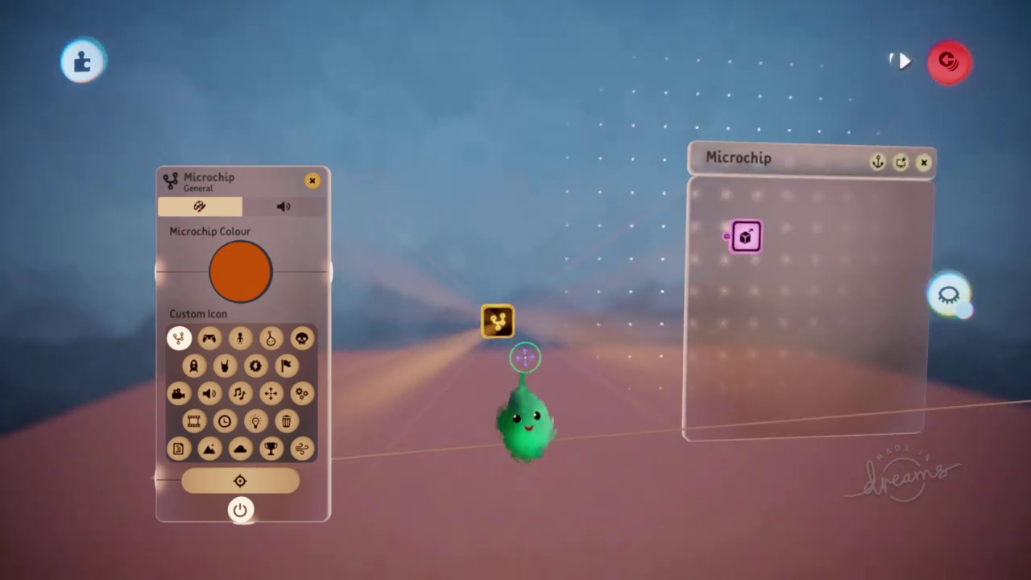
pyautogui.moveTo(524, 419); pyautogui.dragTo(560, 411, button='middle')
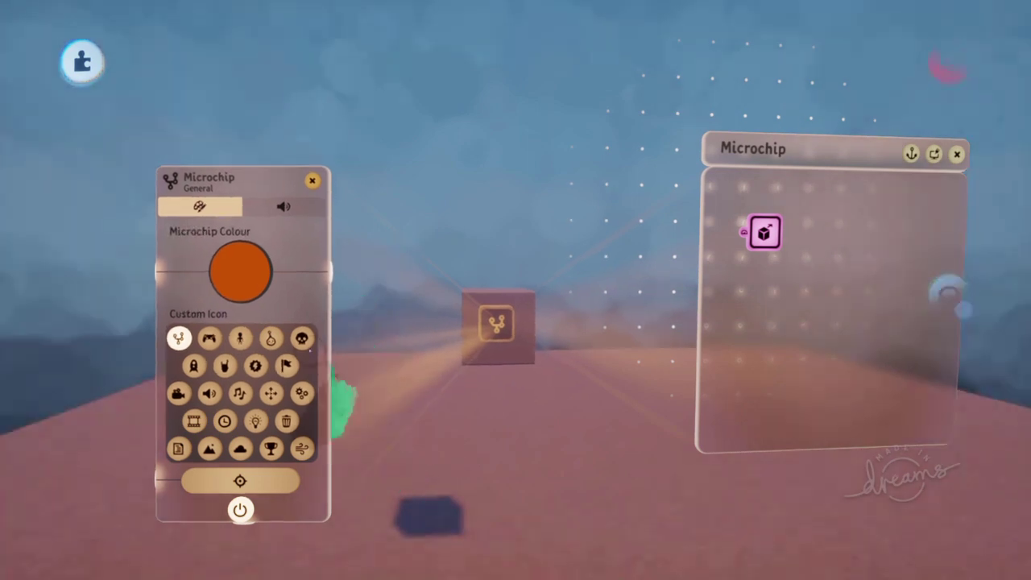
pyautogui.moveTo(340, 402); pyautogui.dragTo(624, 451)
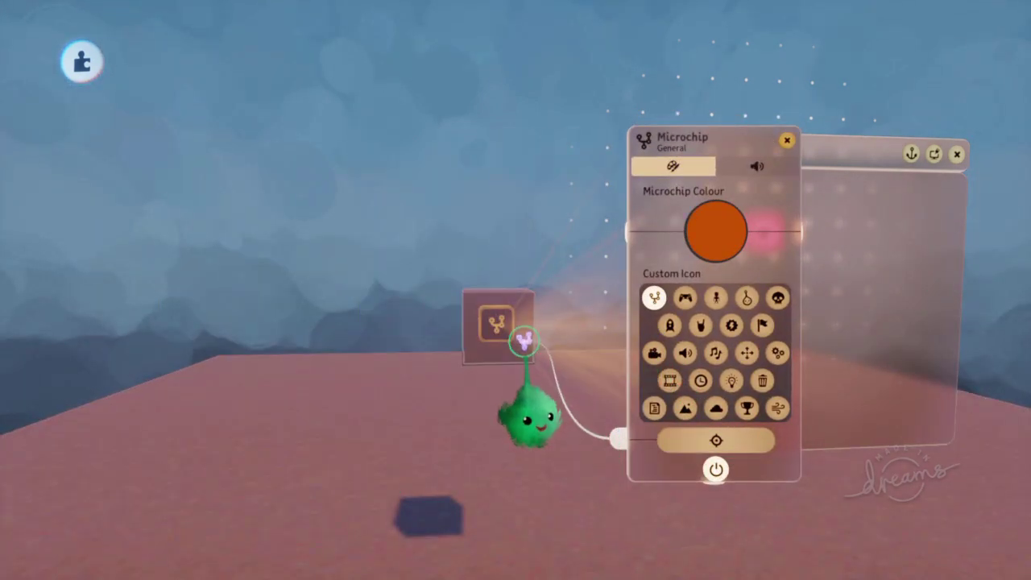
pyautogui.moveTo(524, 342); pyautogui.dragTo(550, 375, button='middle')
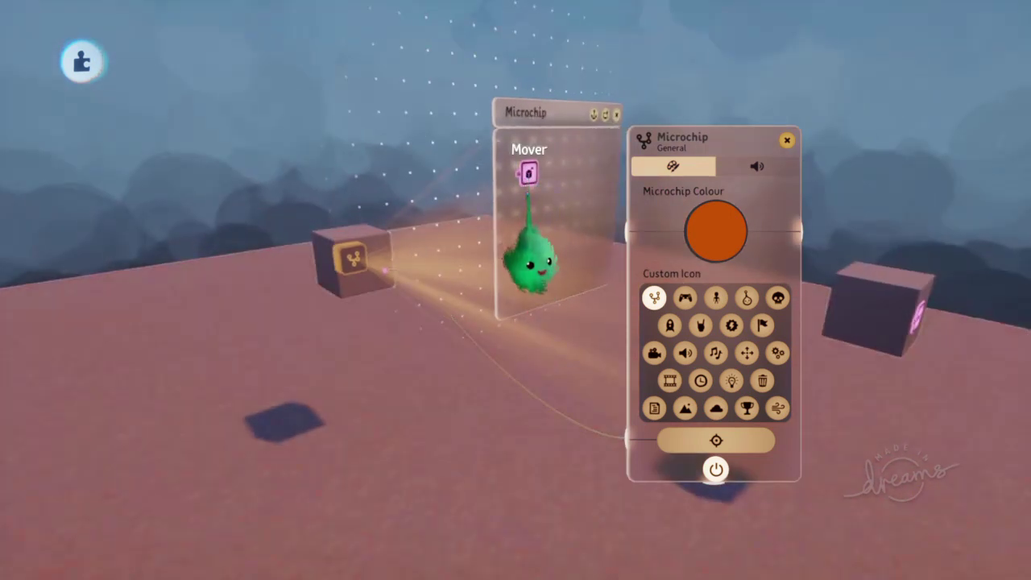
pyautogui.moveTo(528, 172); pyautogui.dragTo(408, 346)
# - Place a Tag gadget from Sensors & Inputs inside the box's microchip
pyautogui.click(407, 346)
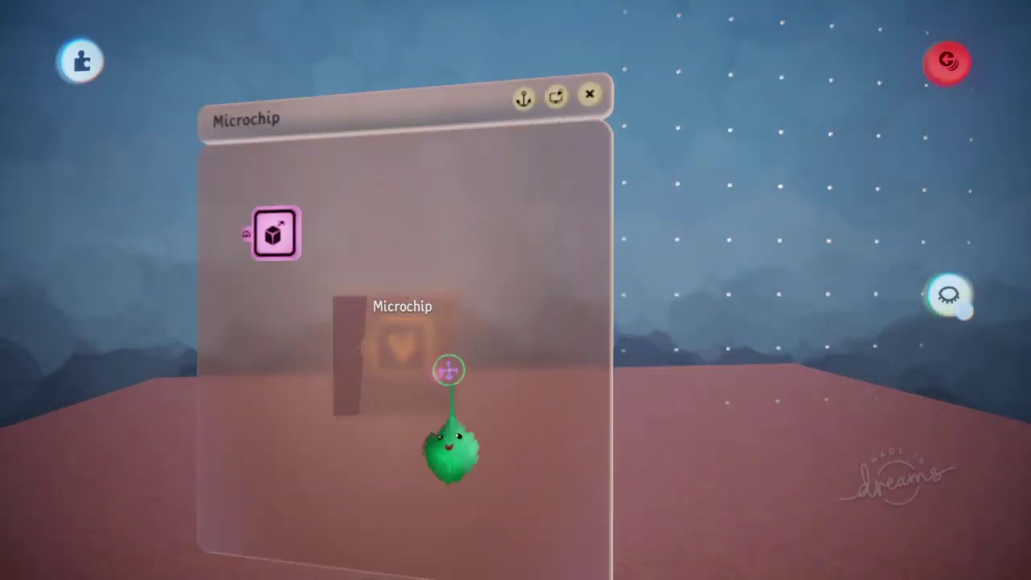
pyautogui.press('space')
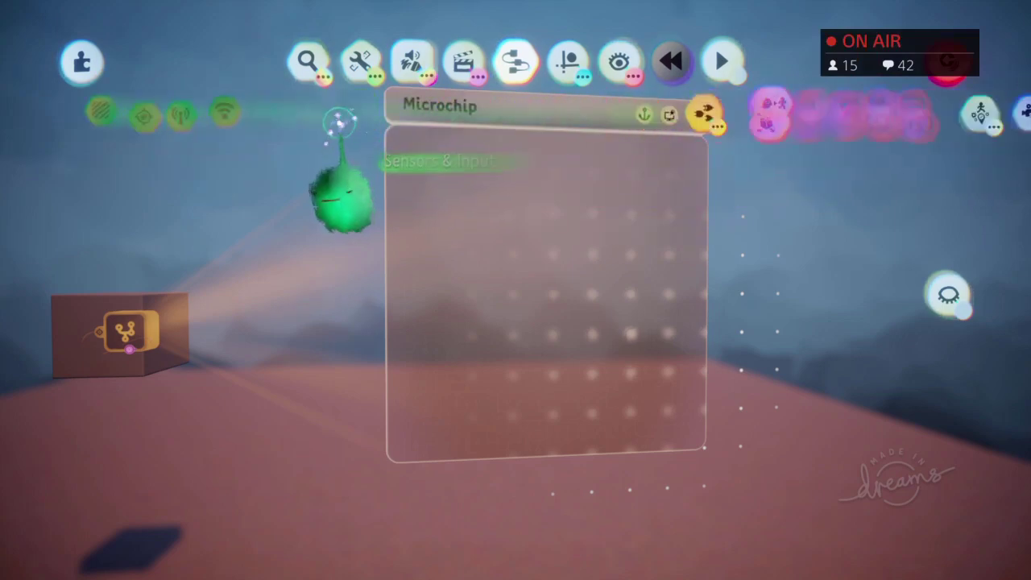
pyautogui.click(294, 111)
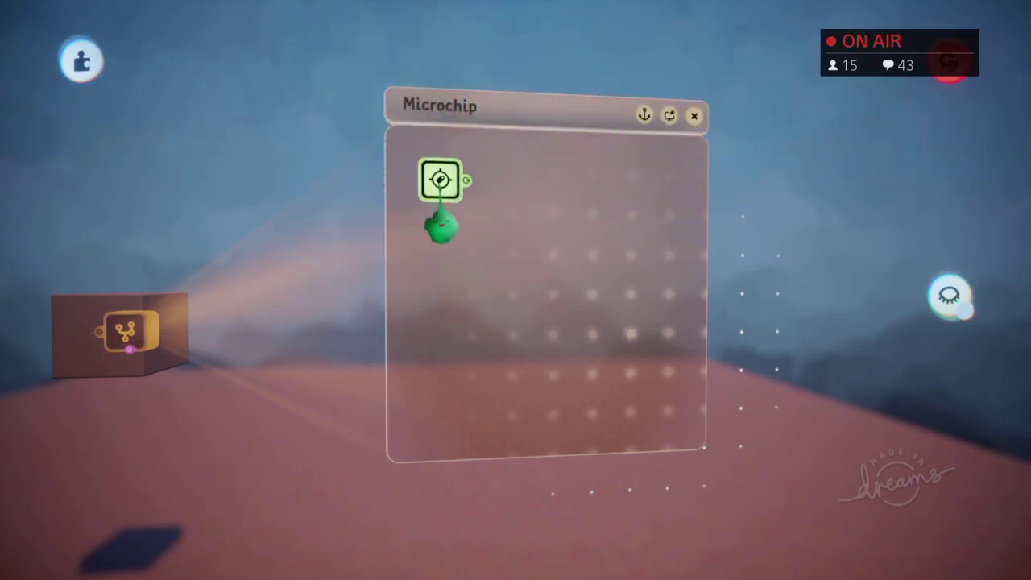
pyautogui.click(440, 179)
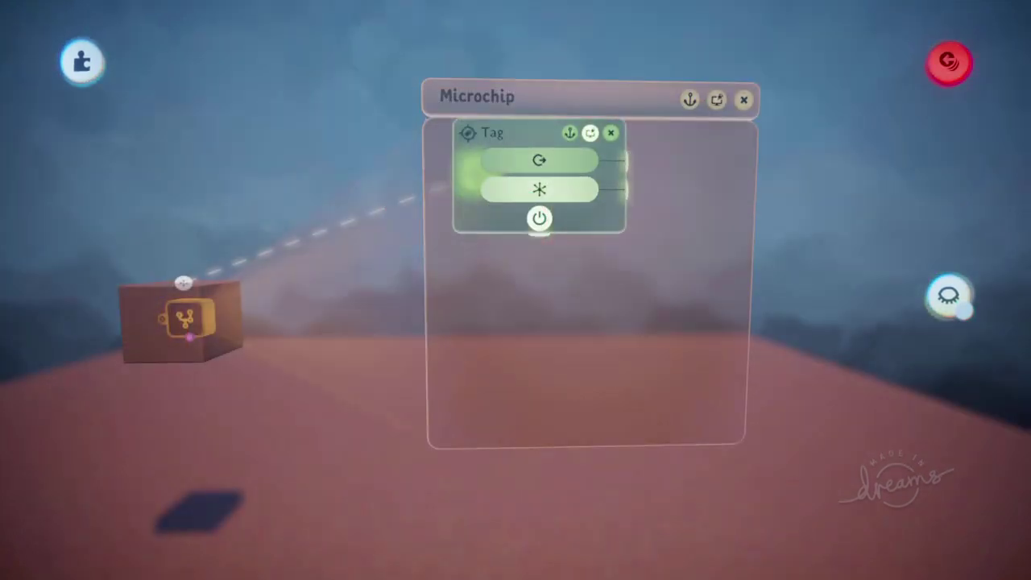
# - Name the tag G, then choose a Puppet from the palette
pyautogui.click(539, 156)
pyautogui.write('G')
pyautogui.press('Return')
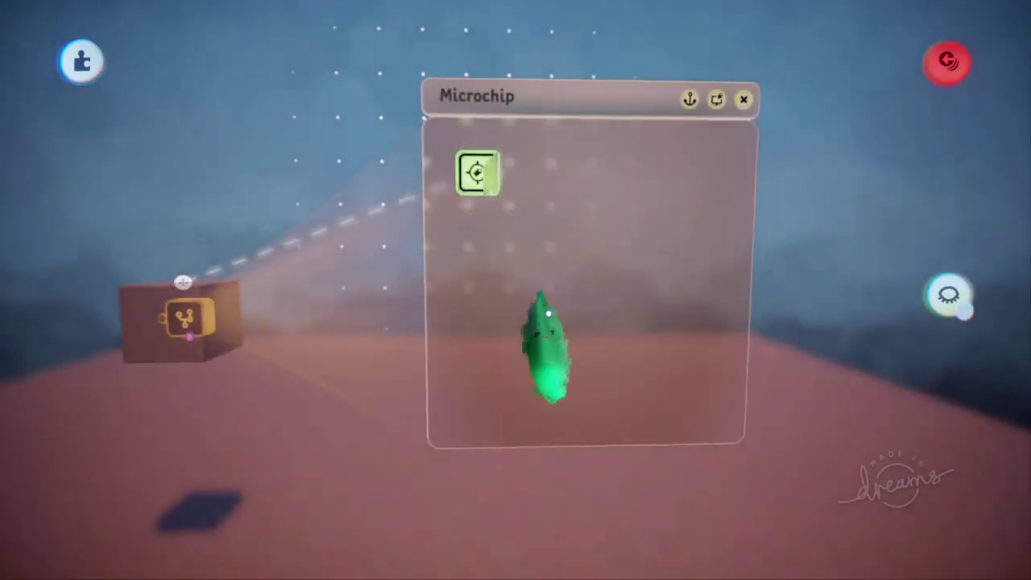
pyautogui.press('space')
pyautogui.click(895, 113)
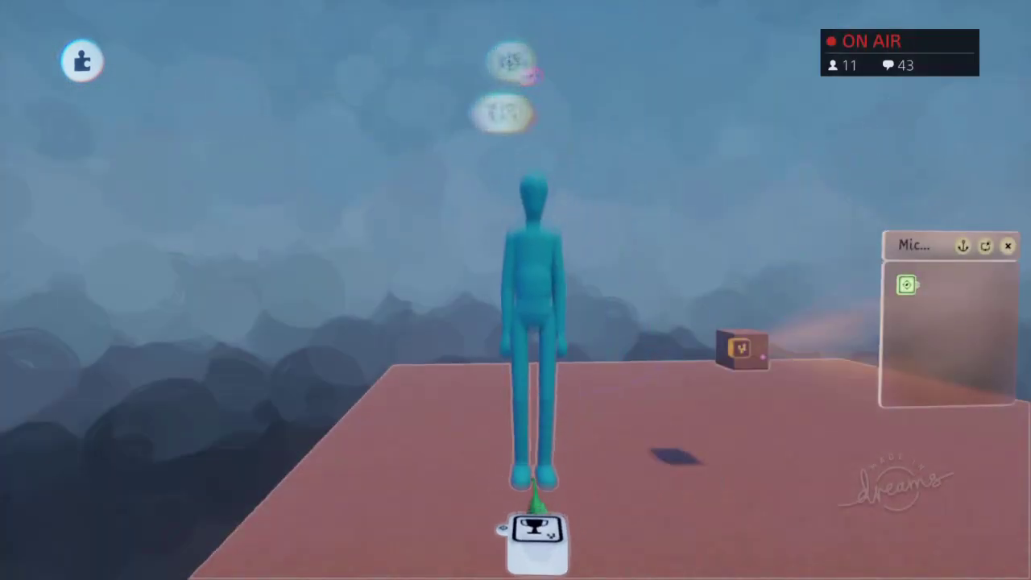
# - Set the puppet down on the pink floor and view it from overhead
pyautogui.click(535, 548)
pyautogui.moveTo(587, 476); pyautogui.dragTo(436, 276)
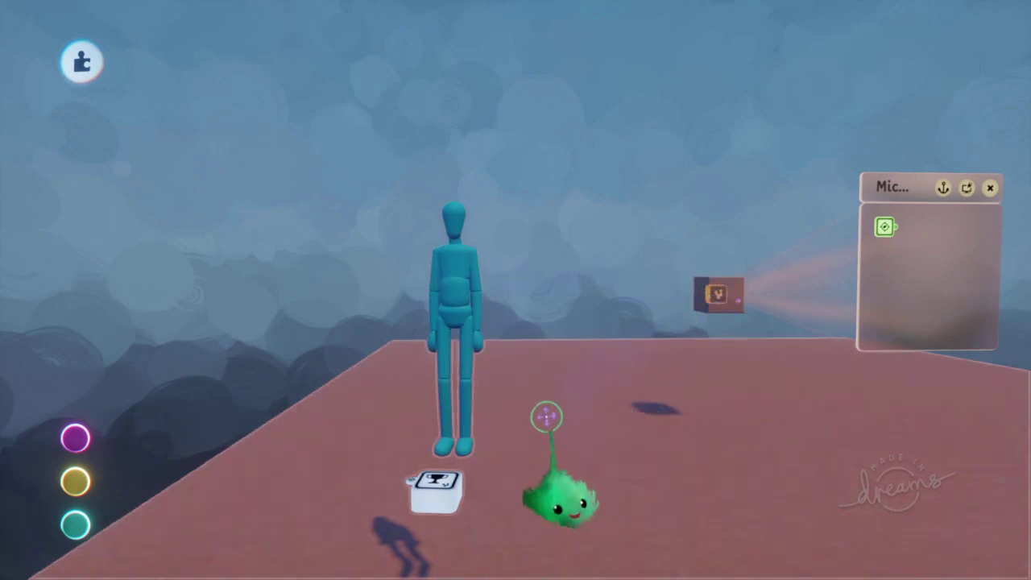
pyautogui.moveTo(578, 364); pyautogui.dragTo(639, 347, button='middle')
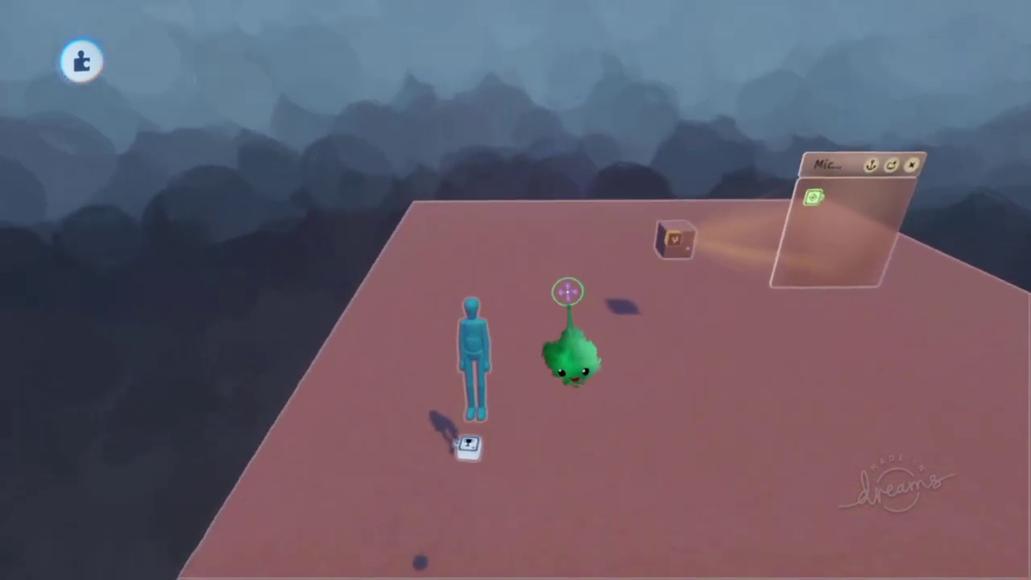
# - Add a Logic Value Slider beside the Combiner in its microchip, returning to Puppet Logic
pyautogui.click(507, 271)
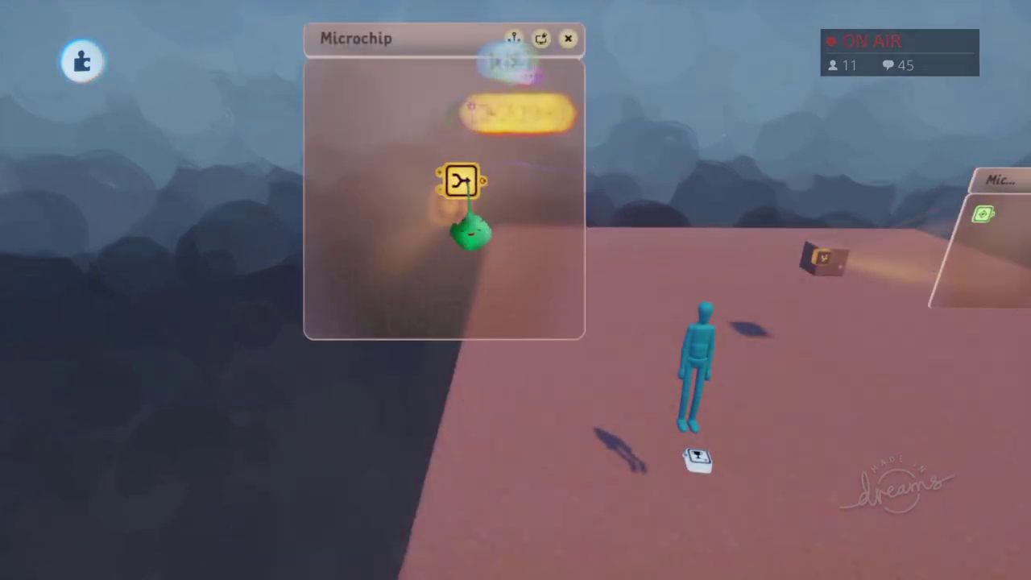
pyautogui.click(471, 181)
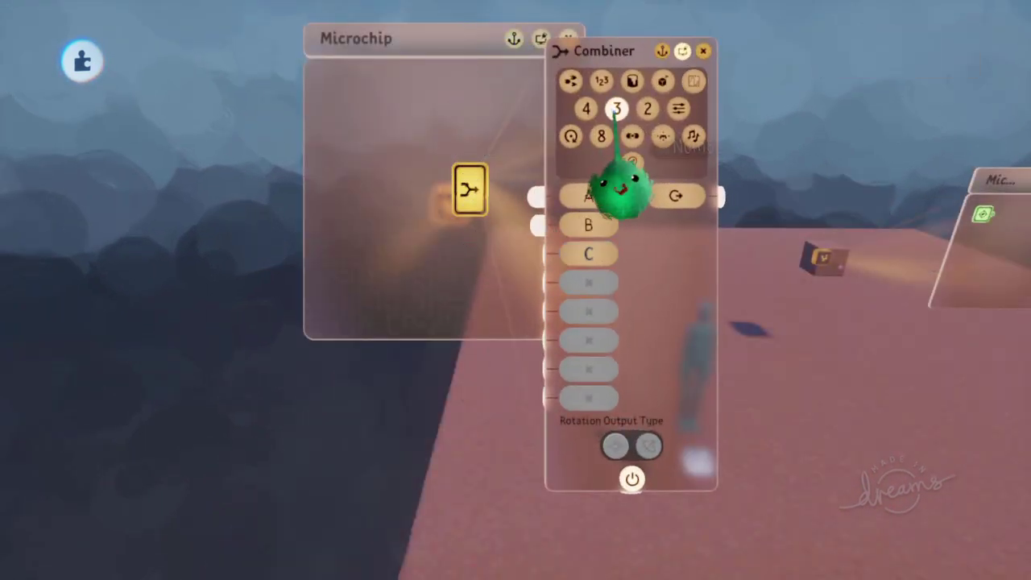
pyautogui.press('Escape')
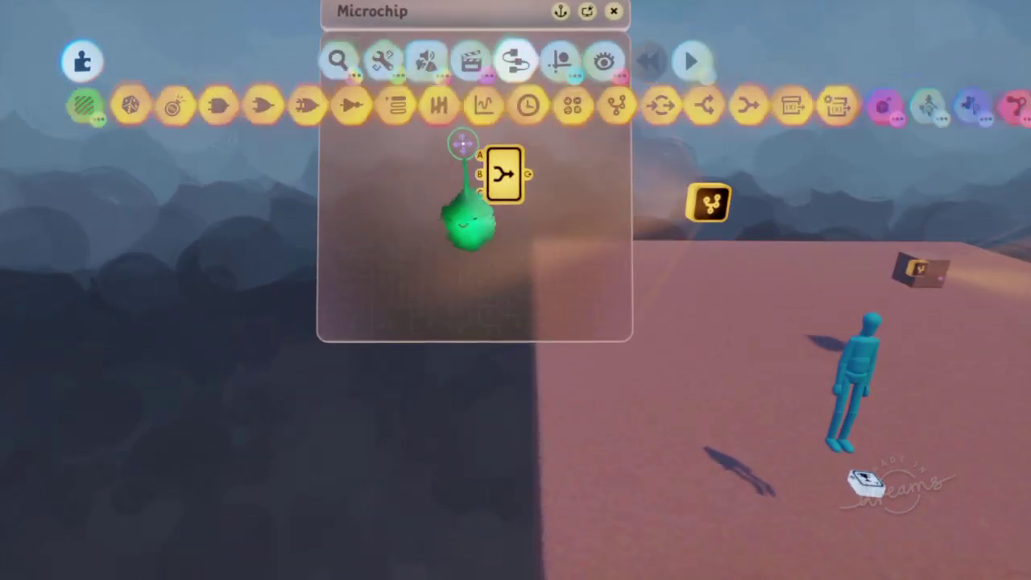
pyautogui.press('Escape')
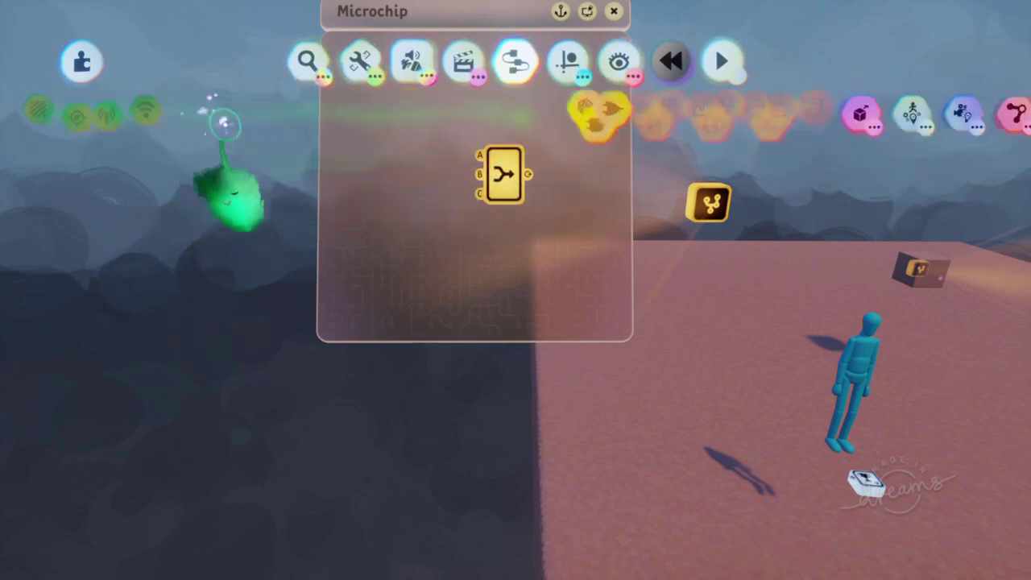
pyautogui.click(621, 110)
pyautogui.click(294, 173)
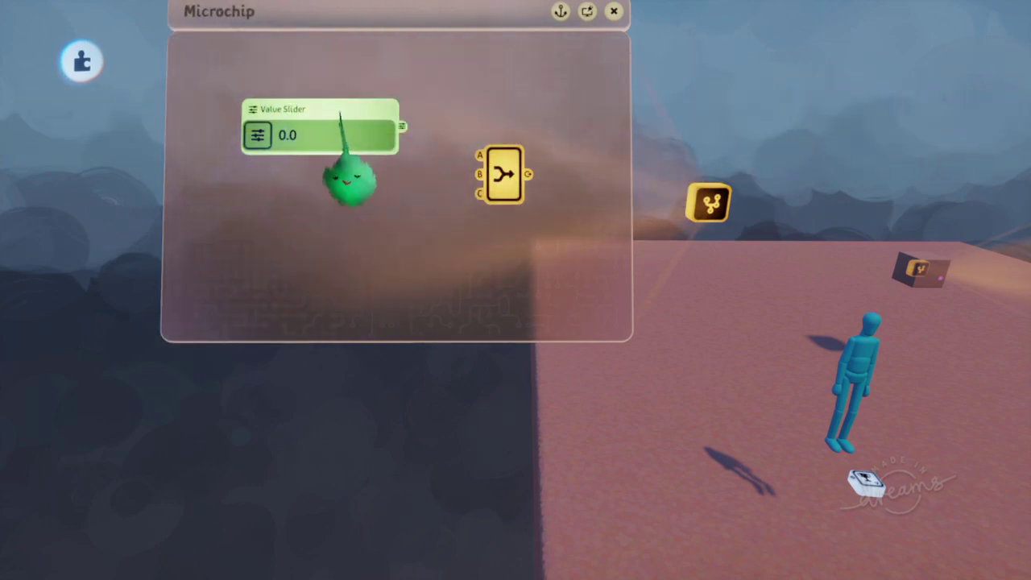
pyautogui.press('Escape')
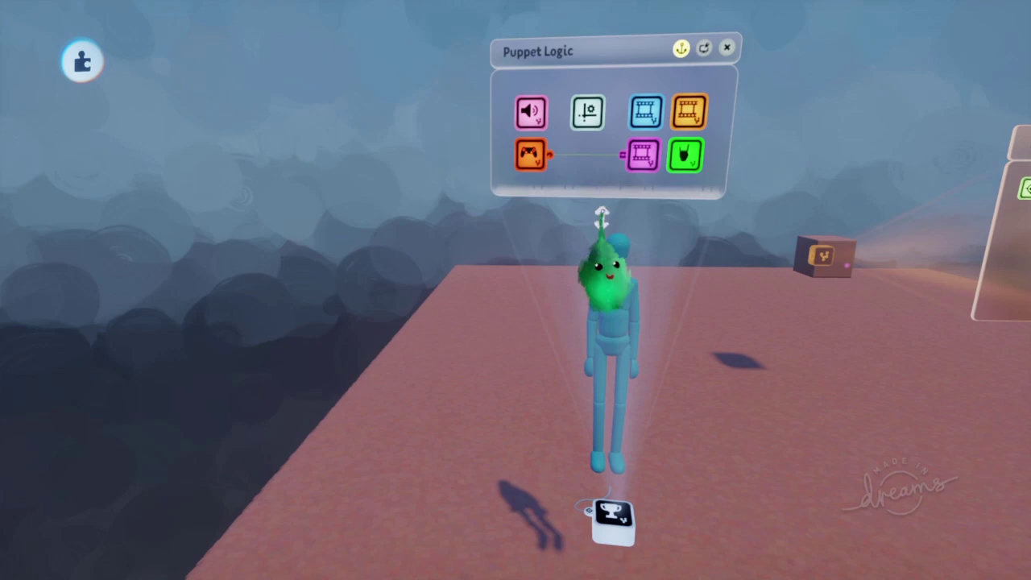
# - Stamp a Teleporter from the gameplay gadgets into the puppet's logic
pyautogui.moveTo(613, 523); pyautogui.dragTo(587, 475, button='middle')
pyautogui.moveTo(634, 125); pyautogui.dragTo(503, 238, button='middle')
pyautogui.moveTo(551, 105); pyautogui.dragTo(725, 343, button='middle')
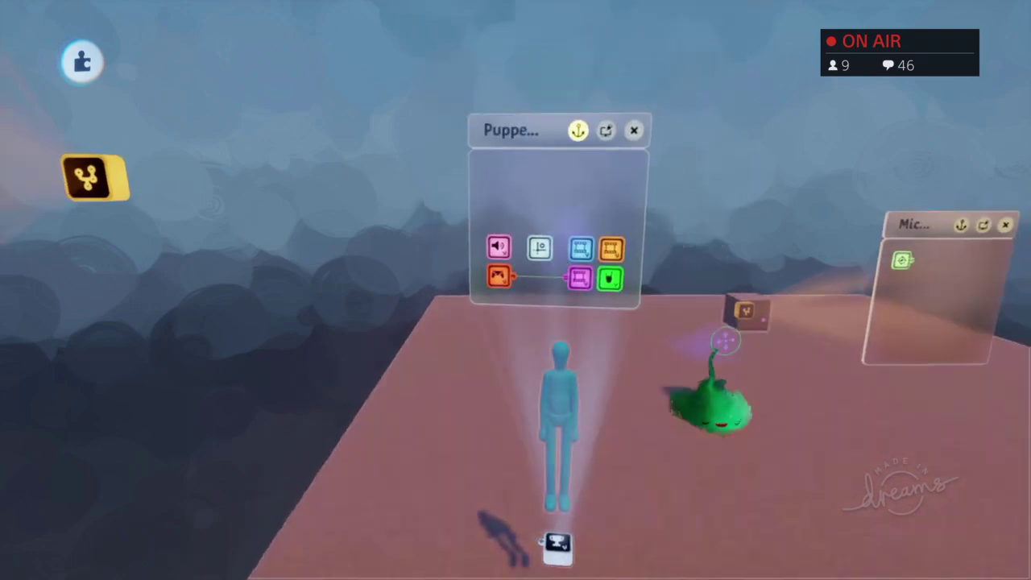
pyautogui.click(743, 316)
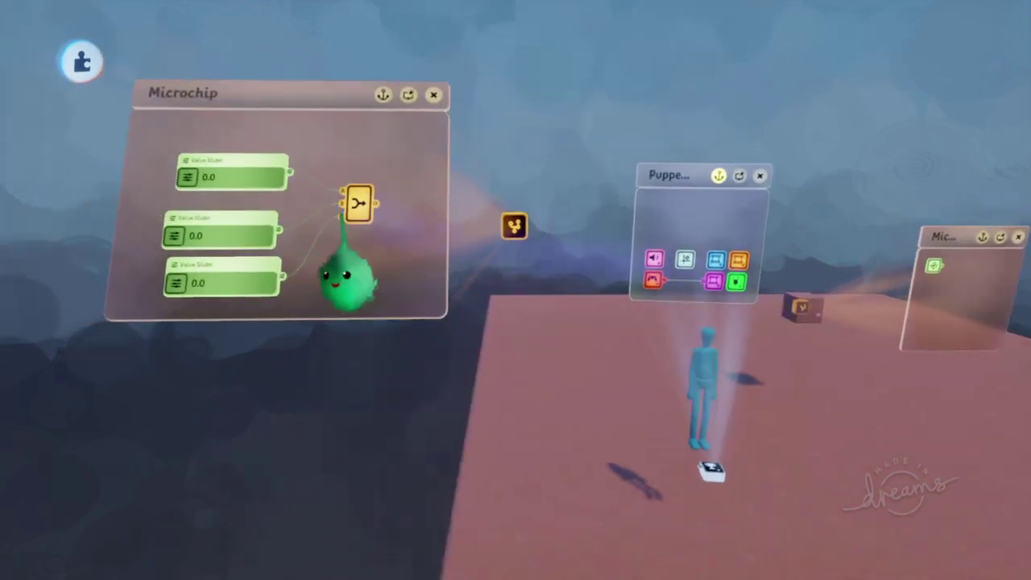
pyautogui.press('s')
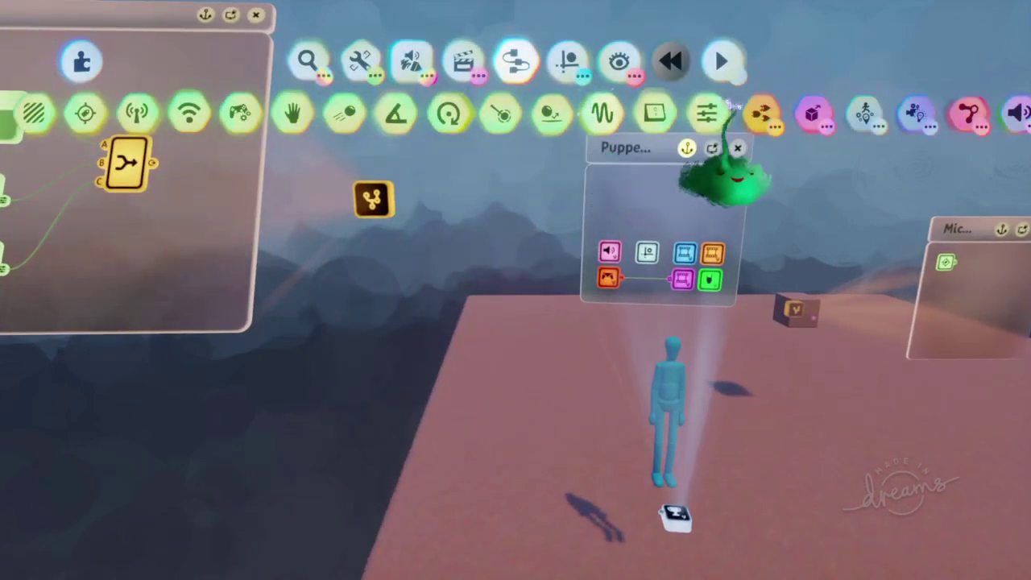
pyautogui.click(793, 113)
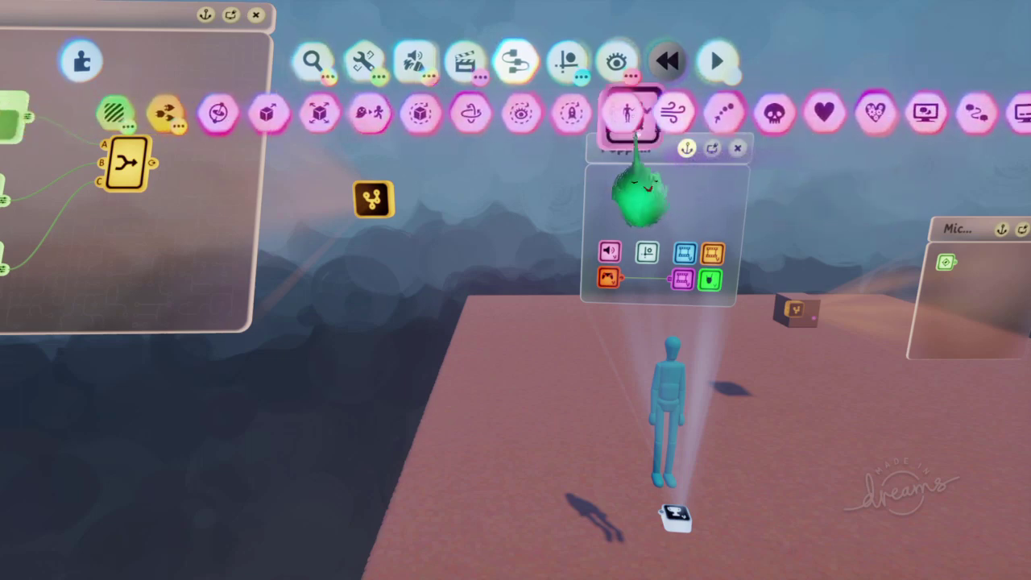
pyautogui.click(626, 111)
# - Bring up the Teleporter's settings and orbit in closer to the puppet
pyautogui.click(634, 206)
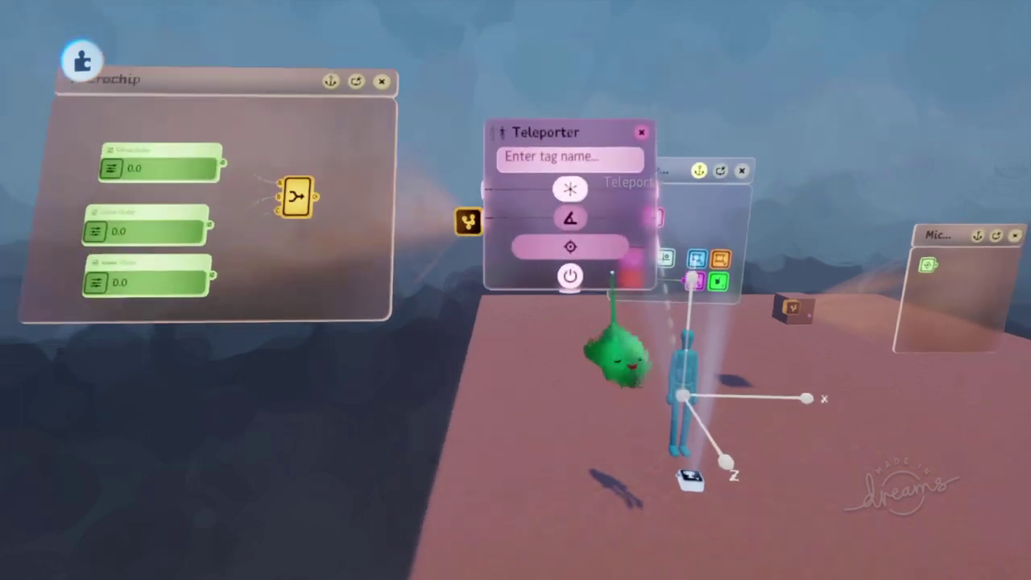
pyautogui.moveTo(624, 350); pyautogui.dragTo(850, 318, button='middle')
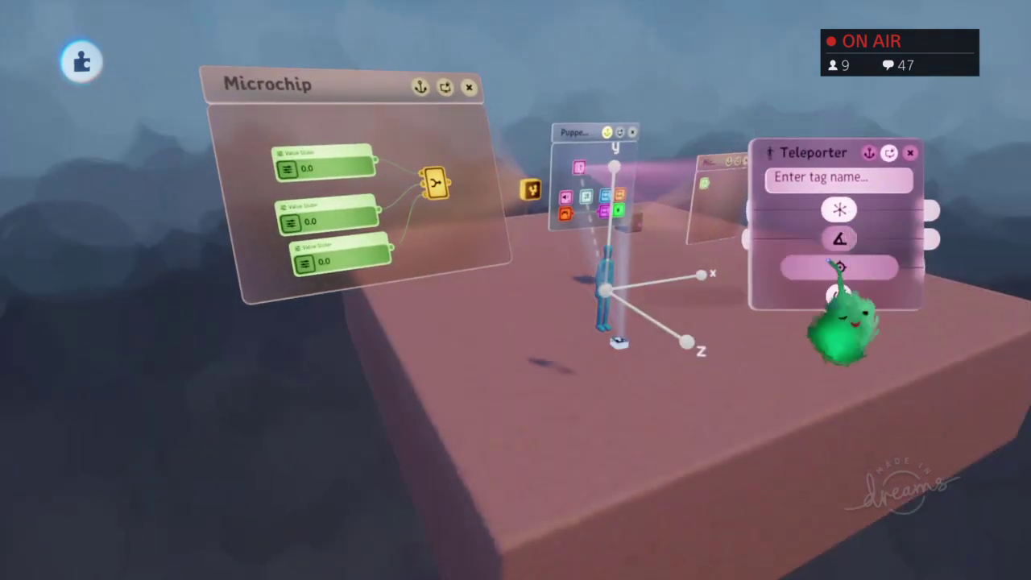
pyautogui.moveTo(672, 409); pyautogui.dragTo(632, 378)
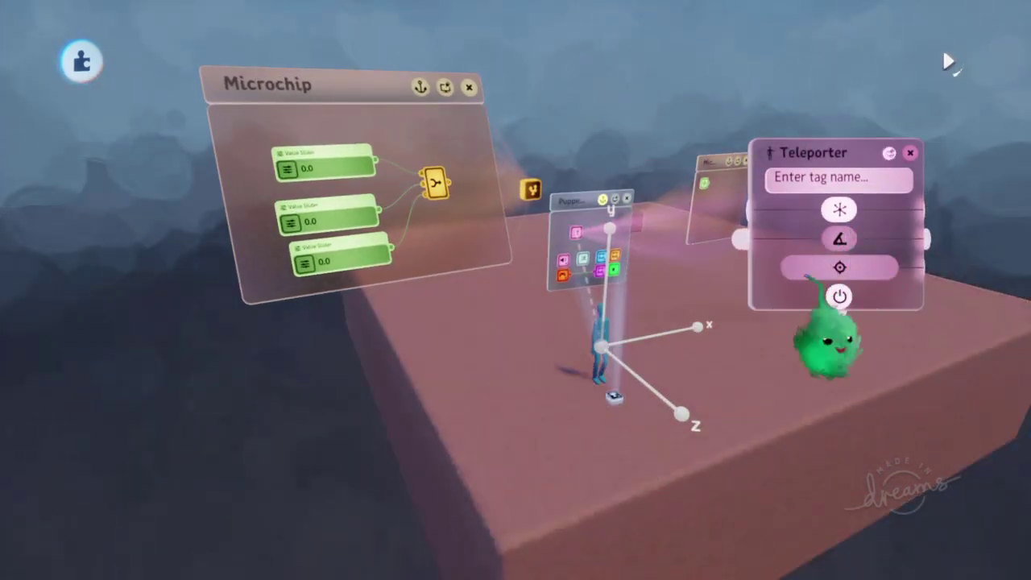
pyautogui.moveTo(830, 342); pyautogui.dragTo(754, 390)
pyautogui.moveTo(723, 394); pyautogui.dragTo(685, 346, button='middle')
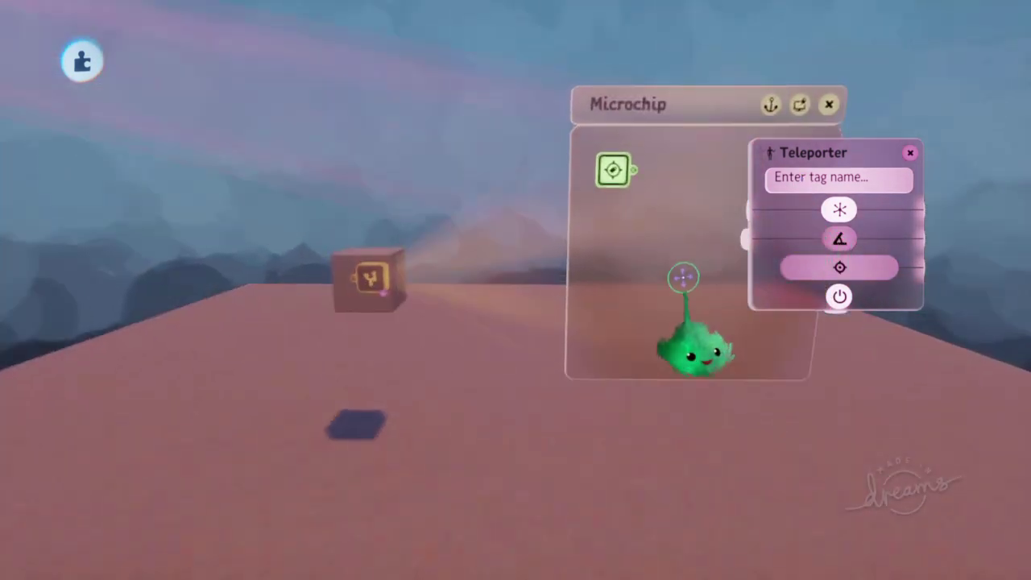
# - Give the Teleporter tag name G, then orbit back around to the puppet and cube
pyautogui.moveTo(714, 277); pyautogui.dragTo(886, 274, button='middle')
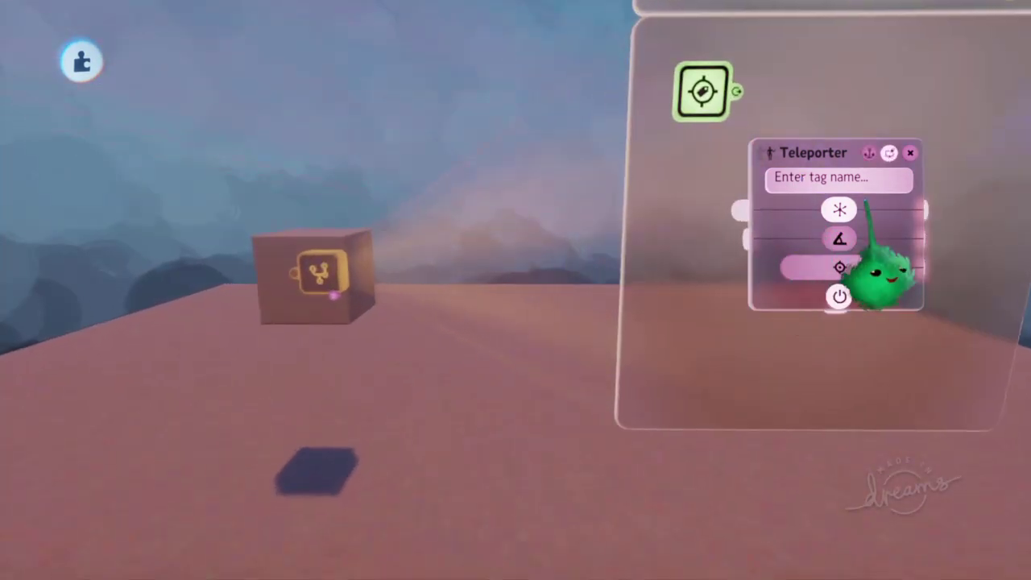
pyautogui.moveTo(843, 190); pyautogui.dragTo(845, 239)
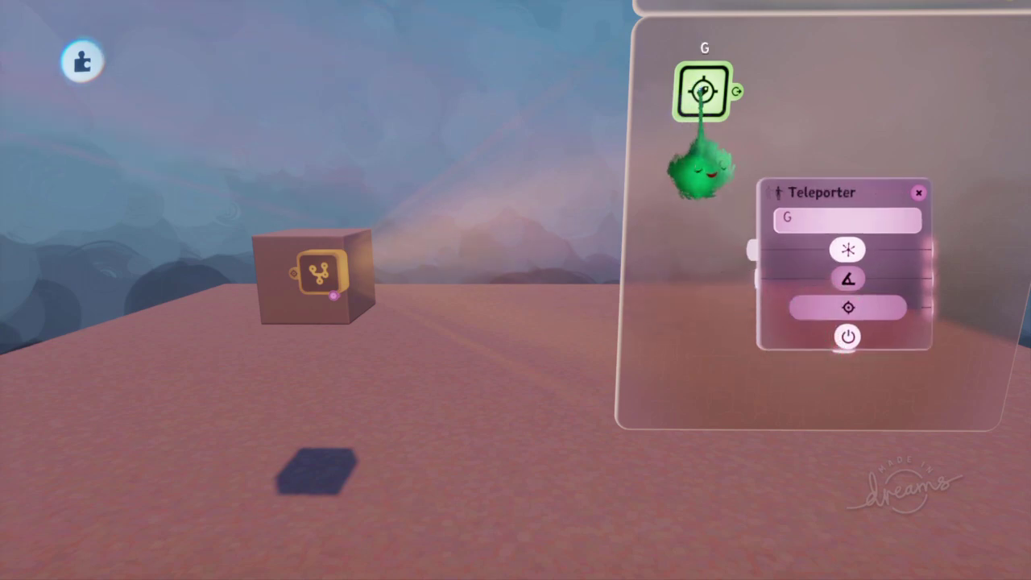
pyautogui.moveTo(701, 169); pyautogui.dragTo(691, 451, button='middle')
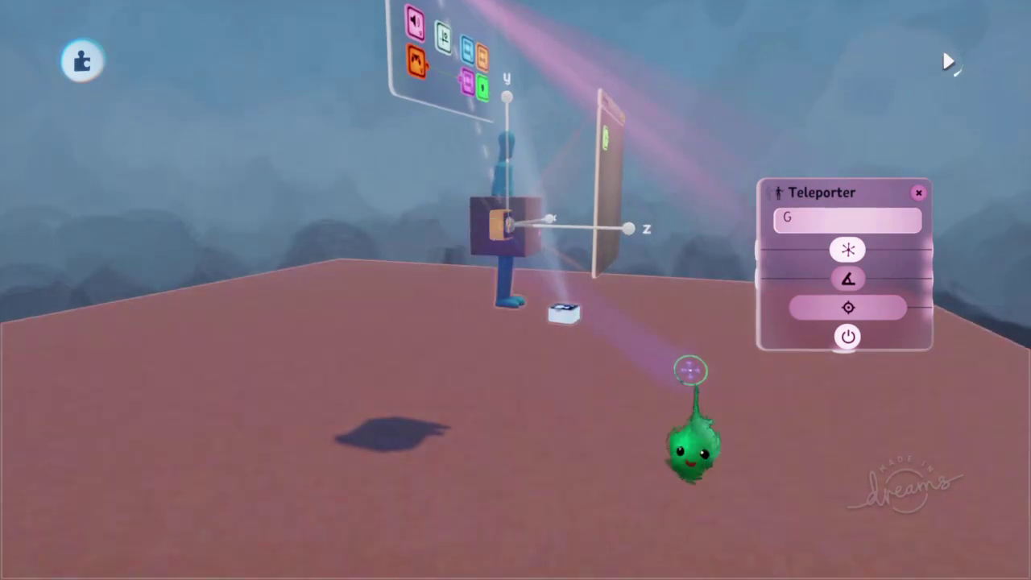
pyautogui.moveTo(690, 369); pyautogui.dragTo(647, 291, button='middle')
pyautogui.moveTo(520, 358); pyautogui.dragTo(345, 346, button='middle')
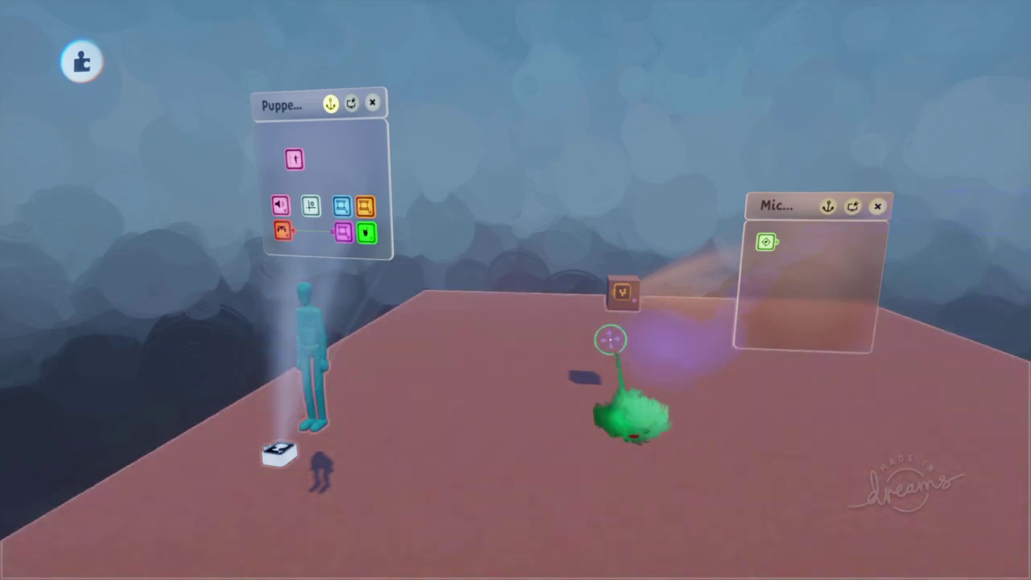
pyautogui.moveTo(559, 314); pyautogui.dragTo(524, 196, button='middle')
# - Place an Emitter in the slider microchip with the cube as its Object to Emit
pyautogui.moveTo(501, 274); pyautogui.dragTo(592, 201, button='middle')
pyautogui.press('Escape')
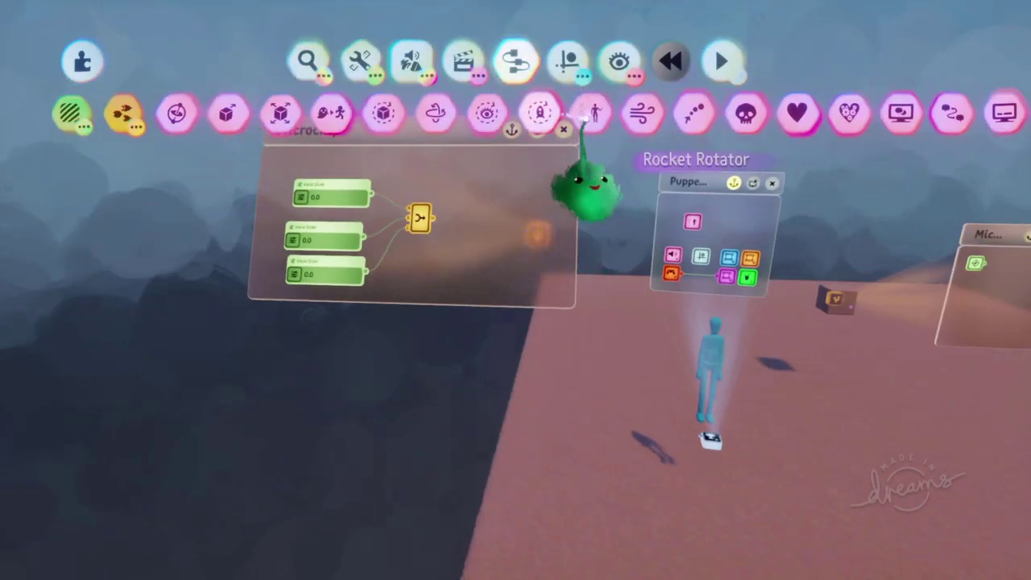
pyautogui.click(693, 115)
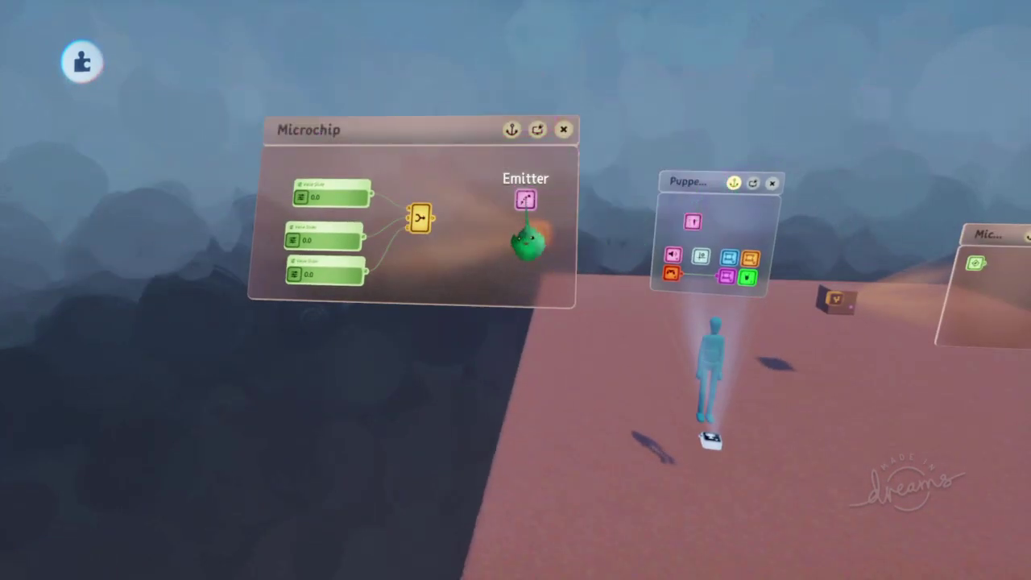
pyautogui.click(527, 274)
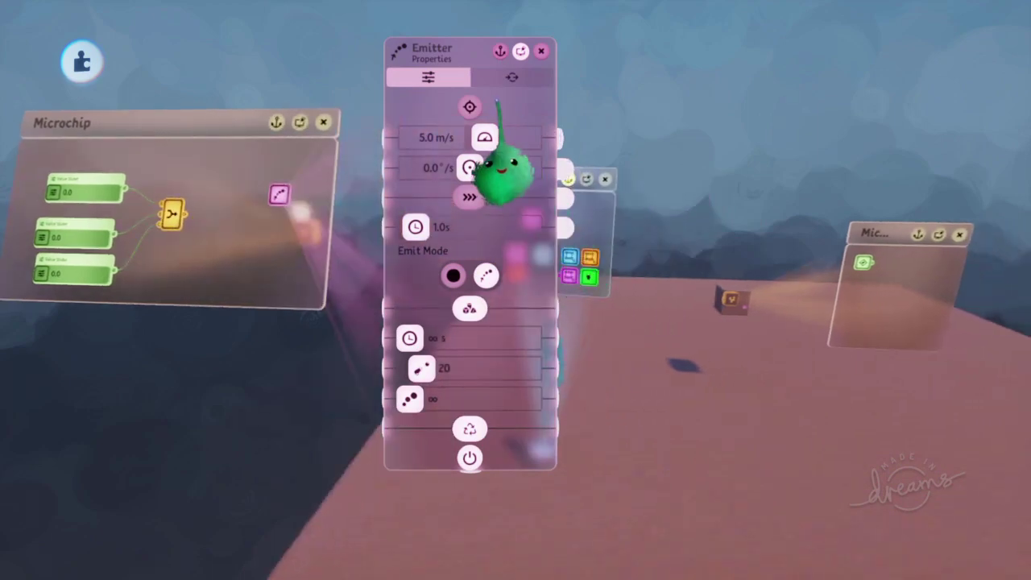
pyautogui.moveTo(472, 186); pyautogui.dragTo(738, 359)
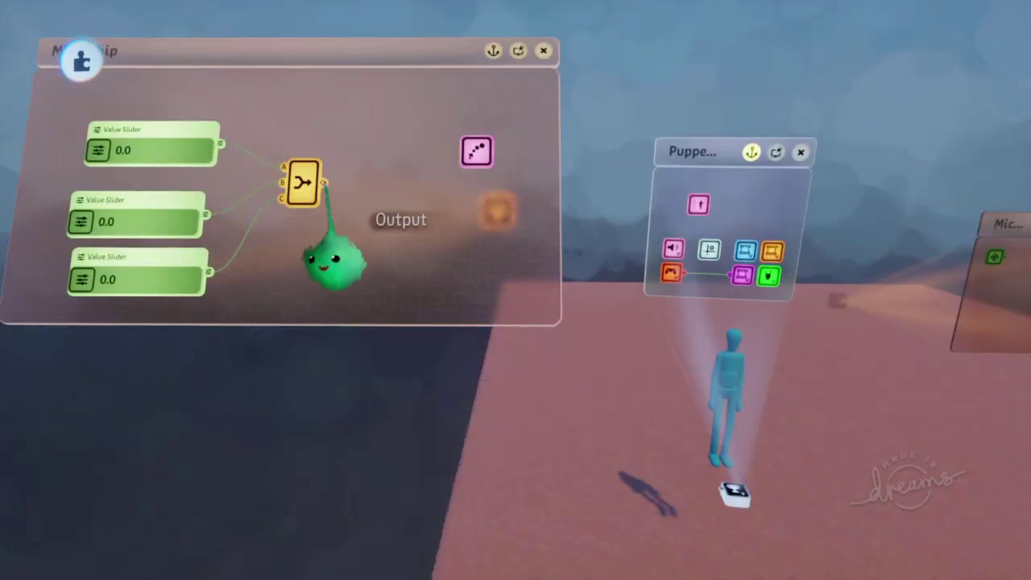
# - Wire the Combiner output into the Emitter's Scene Space Transform input
pyautogui.moveTo(323, 184); pyautogui.dragTo(535, 166)
pyautogui.moveTo(564, 226); pyautogui.dragTo(616, 310)
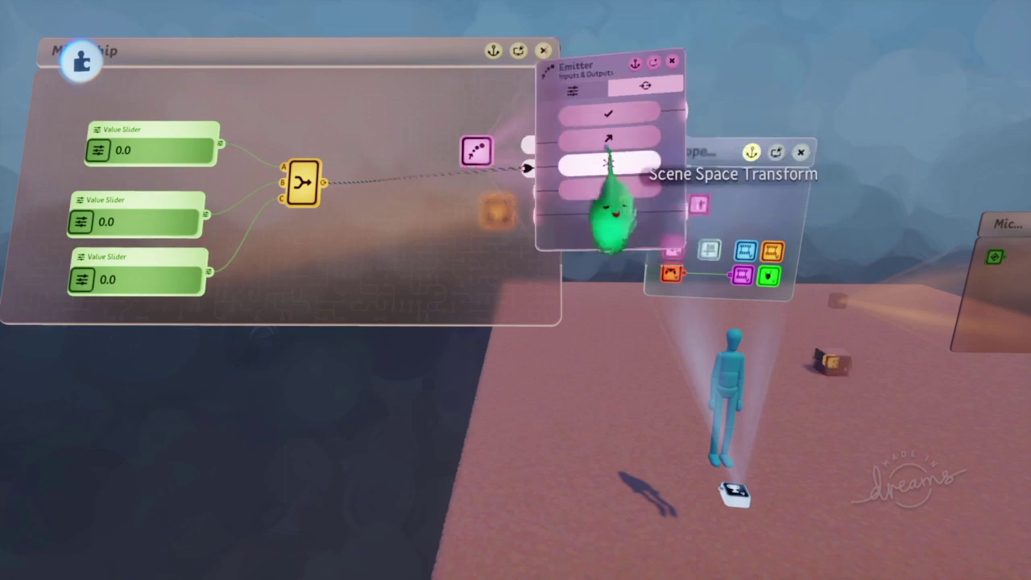
pyautogui.moveTo(548, 373); pyautogui.dragTo(741, 357, button='middle')
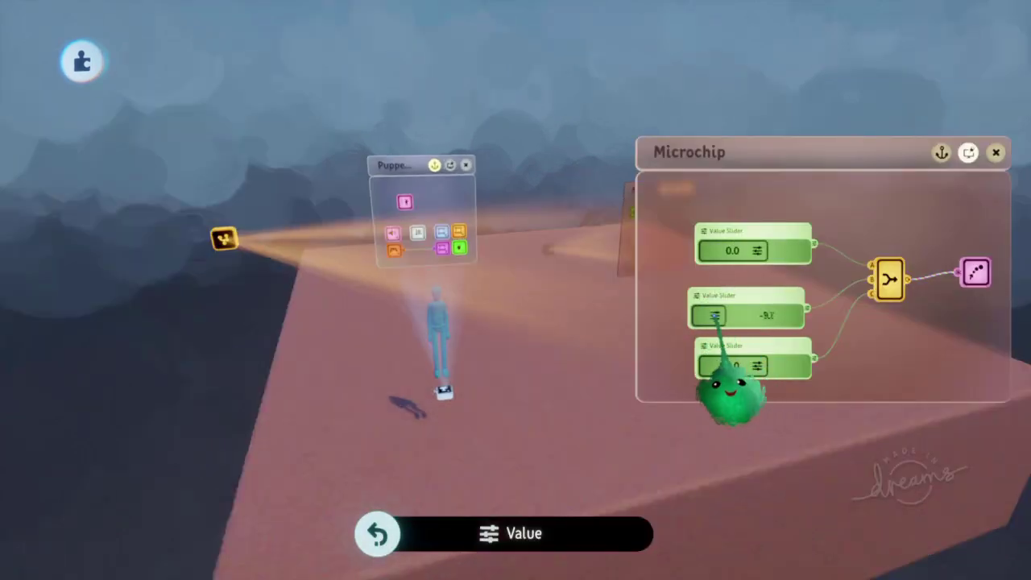
# - Set the three Value Sliders to 6.1 (top), 8.6 (middle) and -8.1 (bottom)
pyautogui.moveTo(851, 364); pyautogui.dragTo(708, 431, button='middle')
pyautogui.moveTo(720, 391); pyautogui.dragTo(691, 540)
pyautogui.moveTo(690, 540); pyautogui.dragTo(684, 536, button='middle')
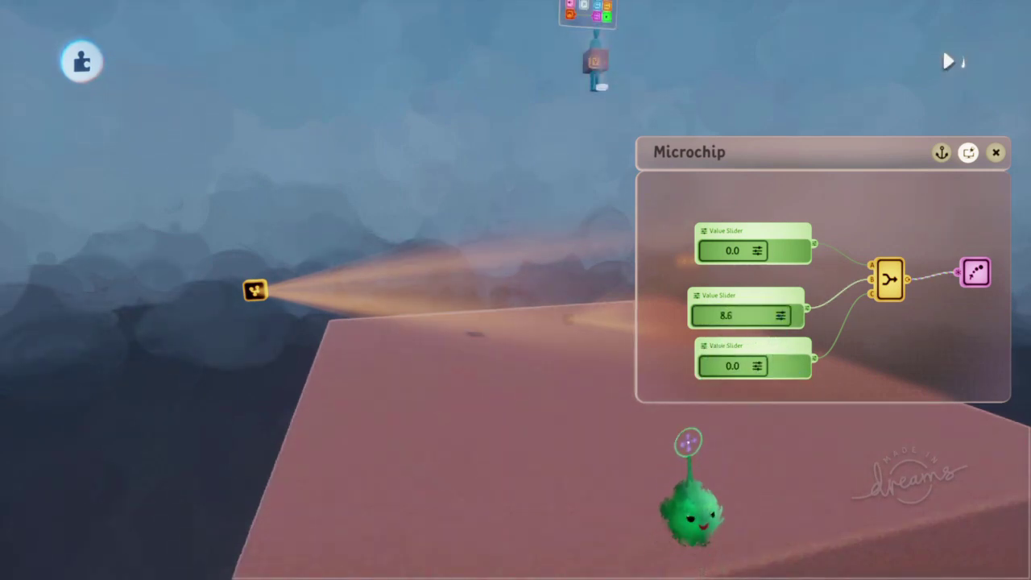
pyautogui.moveTo(757, 329); pyautogui.dragTo(785, 326)
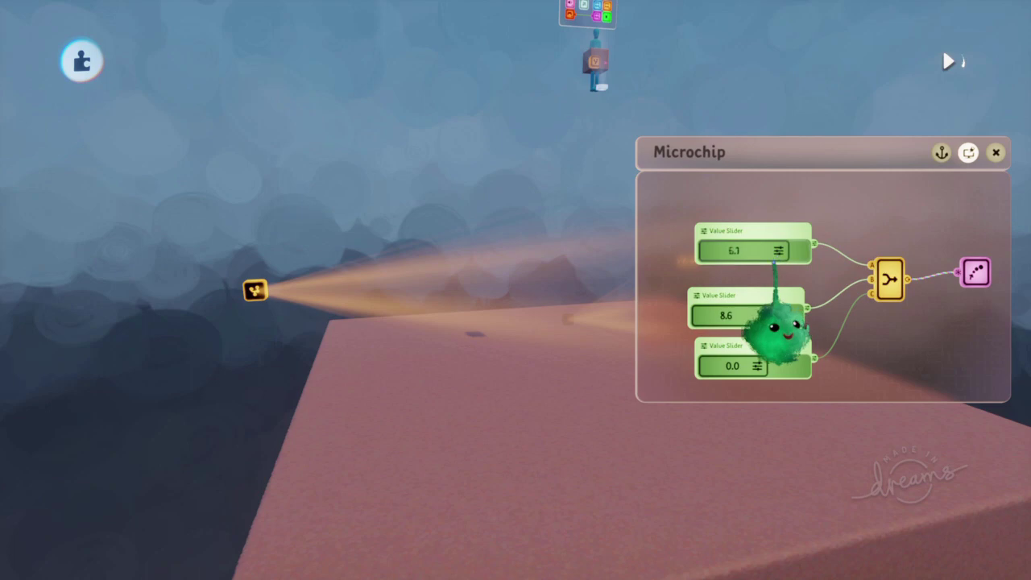
pyautogui.moveTo(601, 483); pyautogui.dragTo(598, 493, button='middle')
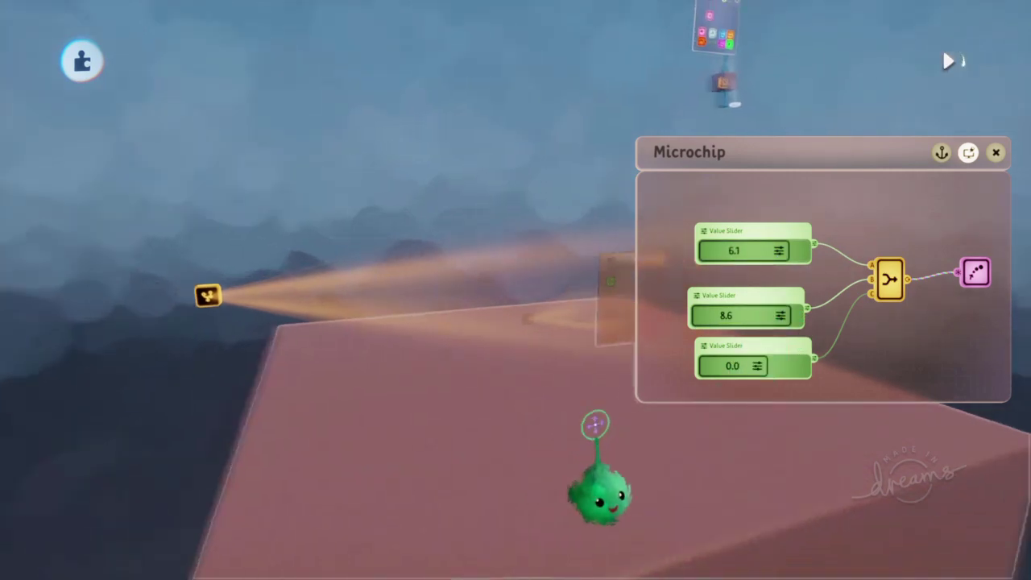
pyautogui.moveTo(758, 366); pyautogui.dragTo(668, 472)
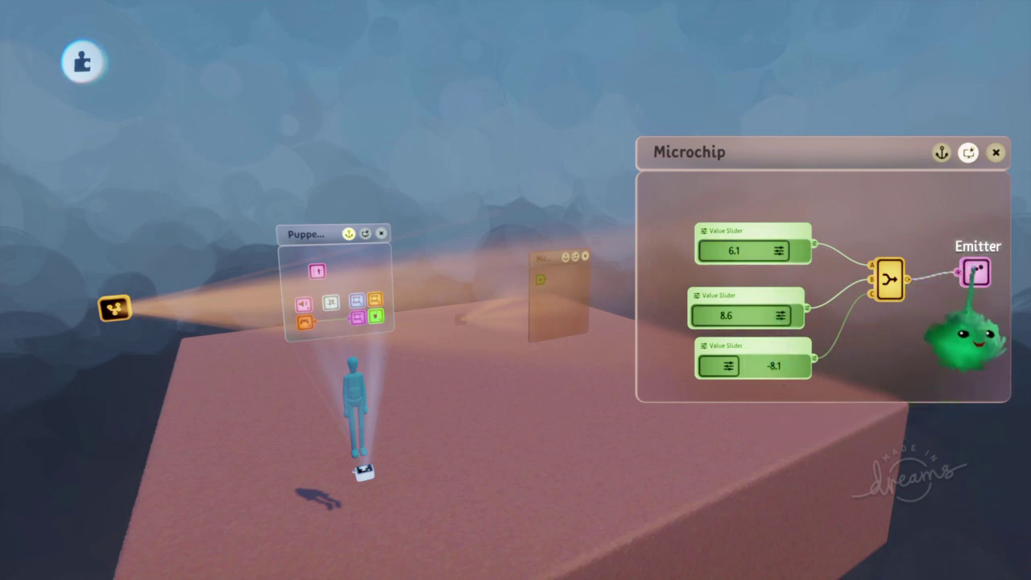
# - Wire the Emitter into the puppet's logic microchip
pyautogui.moveTo(963, 338); pyautogui.dragTo(552, 347)
pyautogui.moveTo(548, 282)
pyautogui.mouseDown(button='middle')
pyautogui.moveTo(594, 271)
pyautogui.moveTo(559, 299)
pyautogui.moveTo(554, 286)
pyautogui.mouseUp(button='middle')
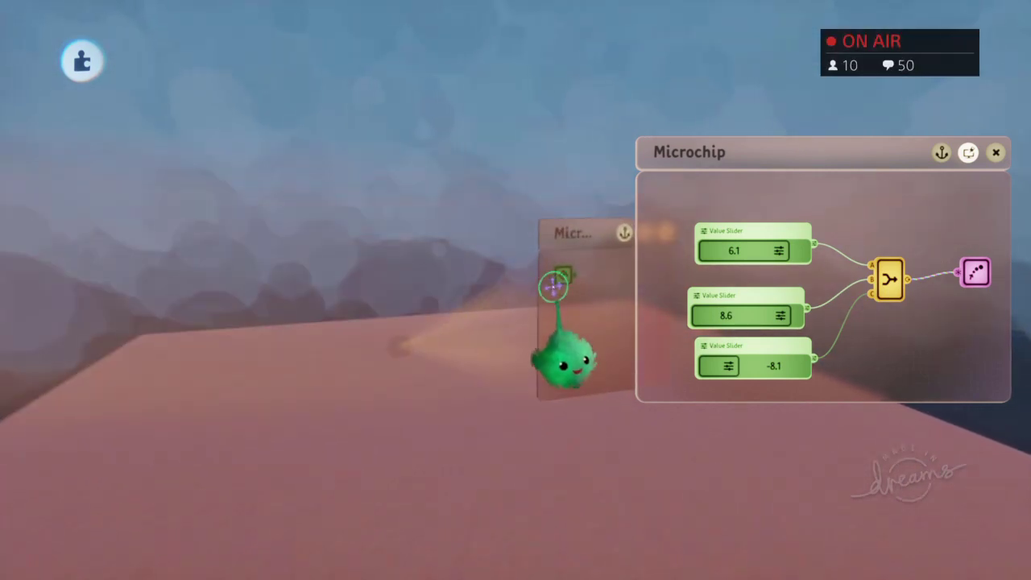
pyautogui.moveTo(572, 346); pyautogui.dragTo(363, 323, button='middle')
pyautogui.click(359, 319)
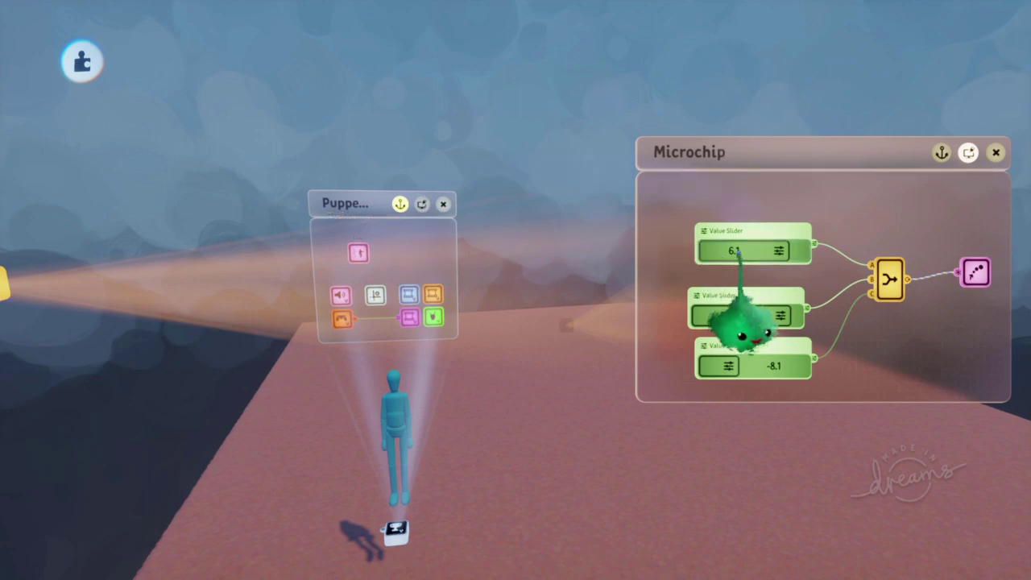
pyautogui.moveTo(660, 345); pyautogui.dragTo(583, 264, button='middle')
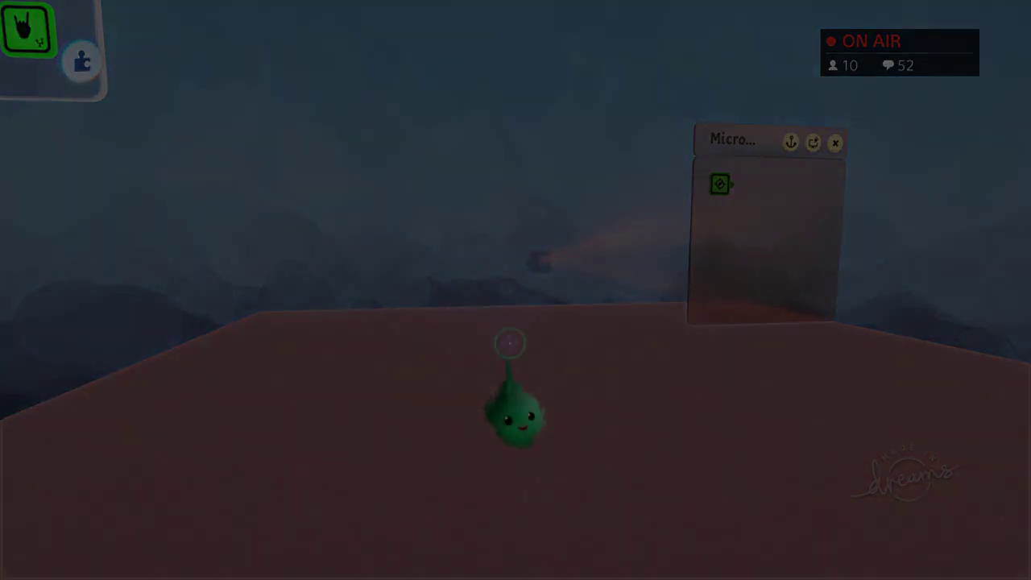